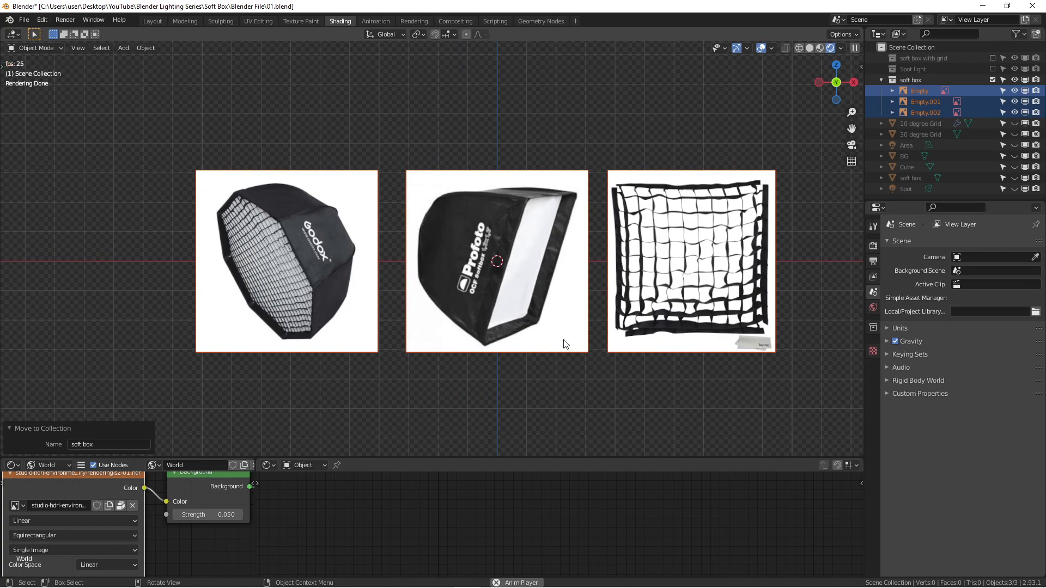
Examine the three softbox and grid reference images side by side
{"action": "middle_click_drag", "start_coordinate": [583, 363], "coordinate": [544, 361], "text": "shift"}
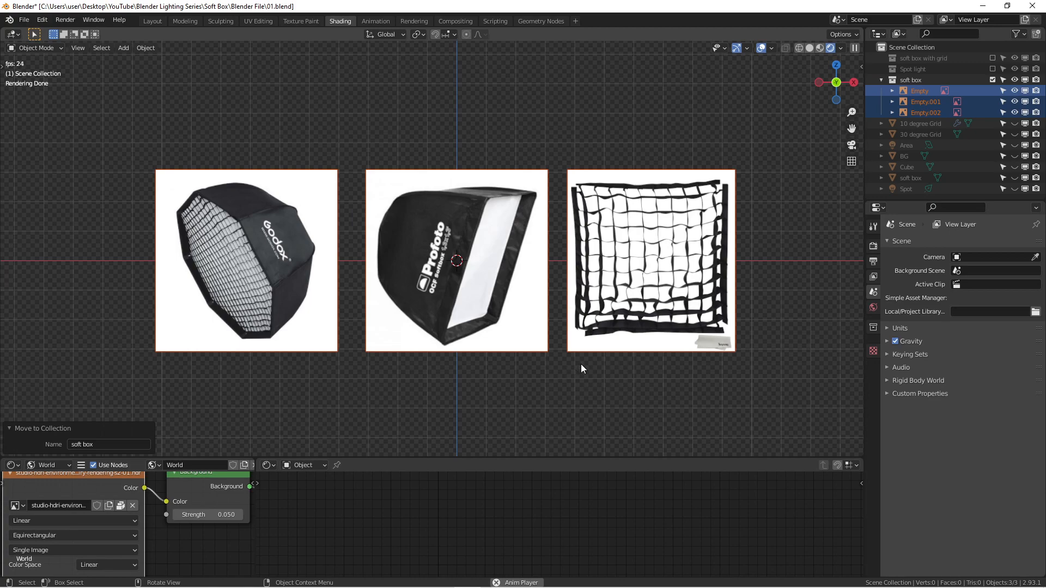
{"action": "scroll", "coordinate": [582, 364], "scroll_direction": "down", "scroll_amount": 1}
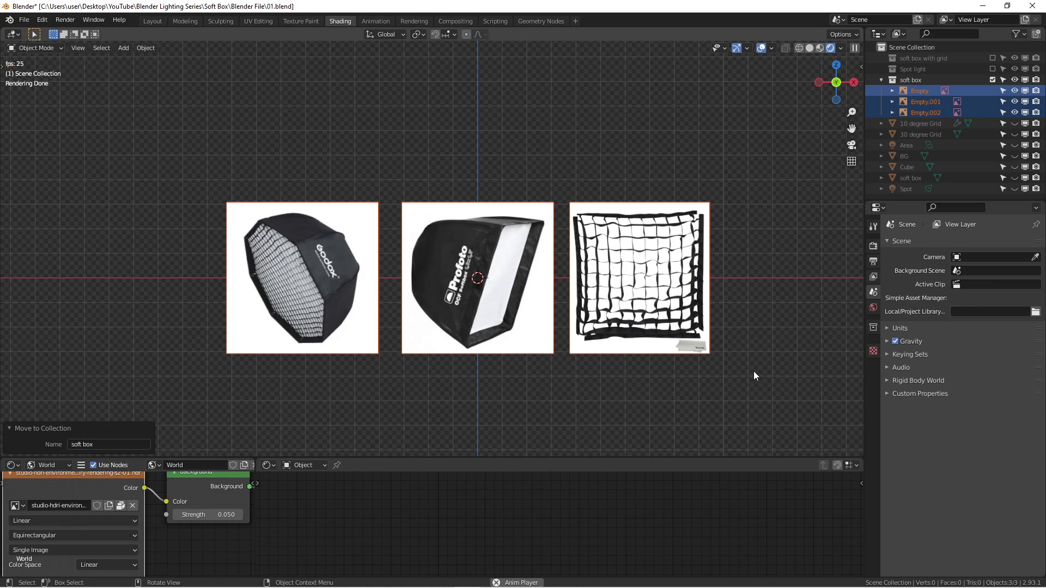
{"action": "scroll", "coordinate": [753, 371], "scroll_direction": "up", "scroll_amount": 2}
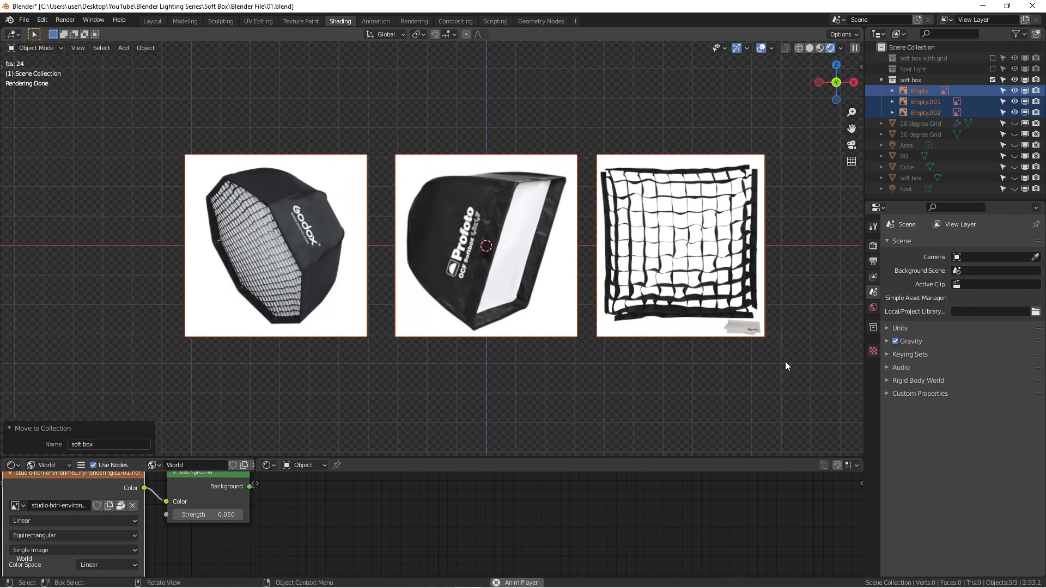
{"action": "middle_click_drag", "start_coordinate": [777, 374], "coordinate": [747, 384], "text": "shift"}
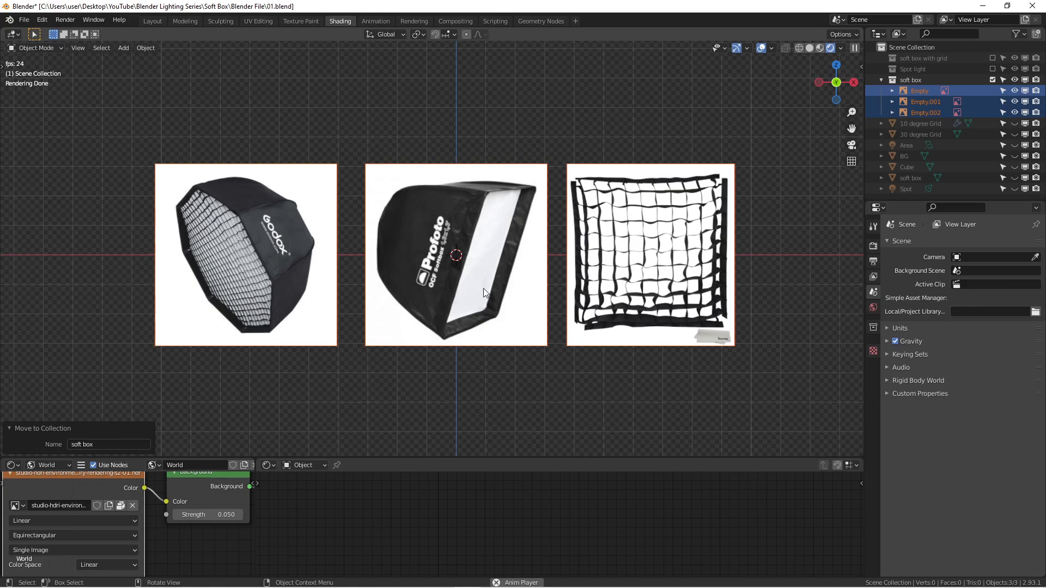
{"action": "middle_click_drag", "start_coordinate": [483, 289], "coordinate": [533, 279], "text": "shift"}
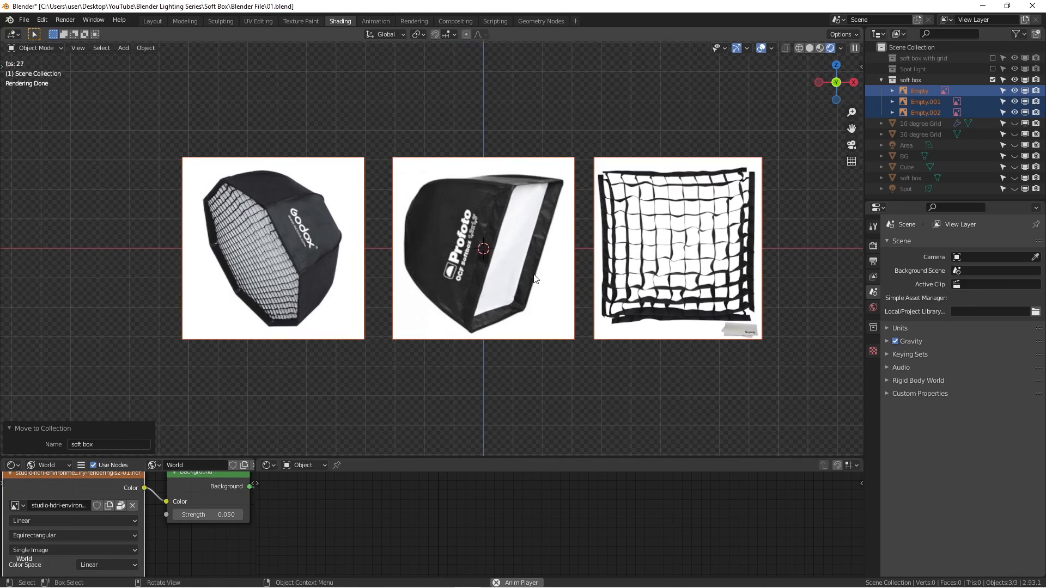
{"action": "middle_click_drag", "start_coordinate": [536, 276], "coordinate": [505, 287], "text": "shift"}
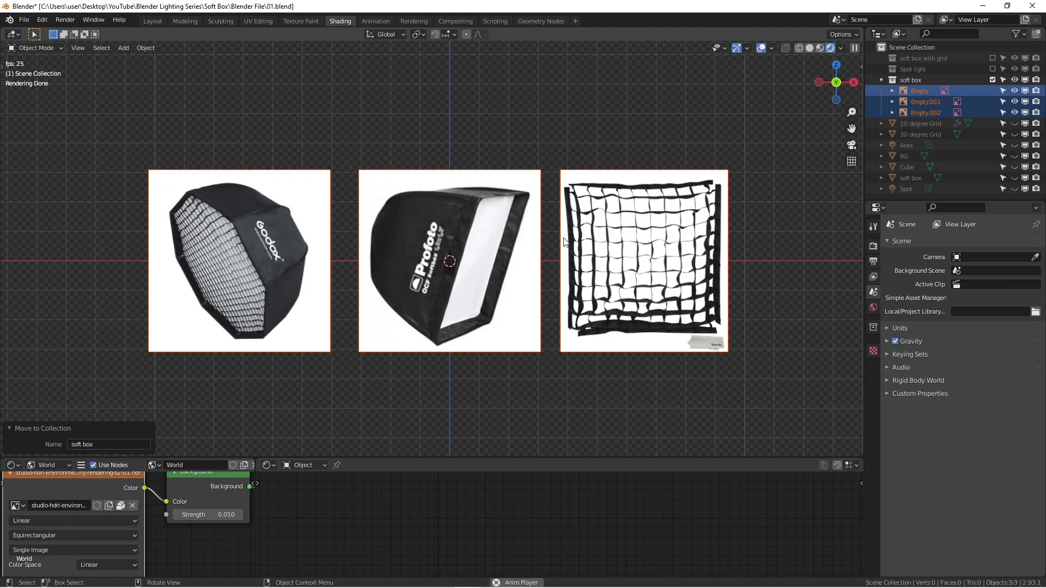
Exclude the soft box reference collection, unhide the BG plane and the Area light, and select the light
{"action": "left_click", "coordinate": [992, 80]}
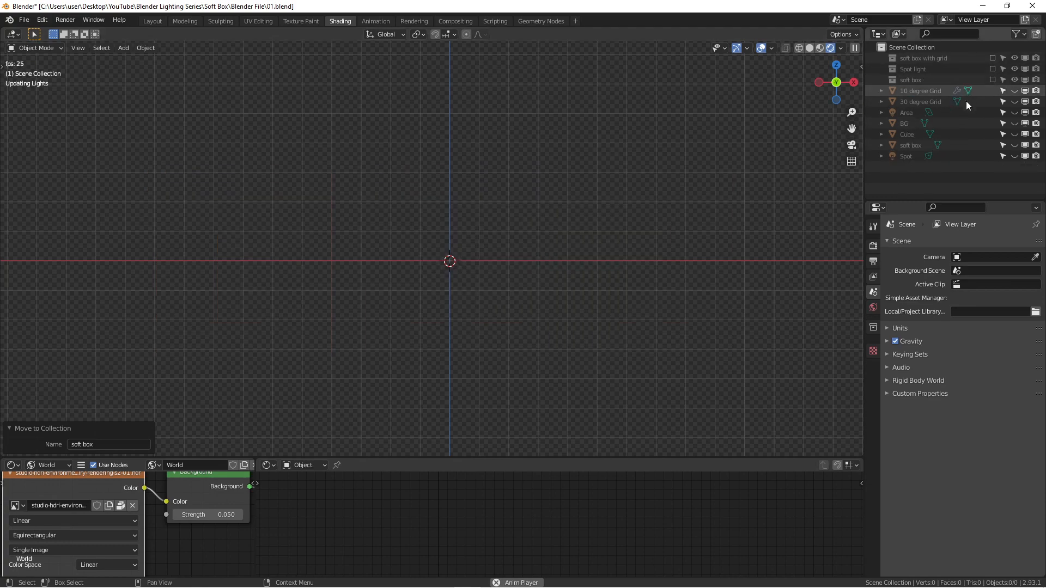
{"action": "left_click", "coordinate": [1014, 122]}
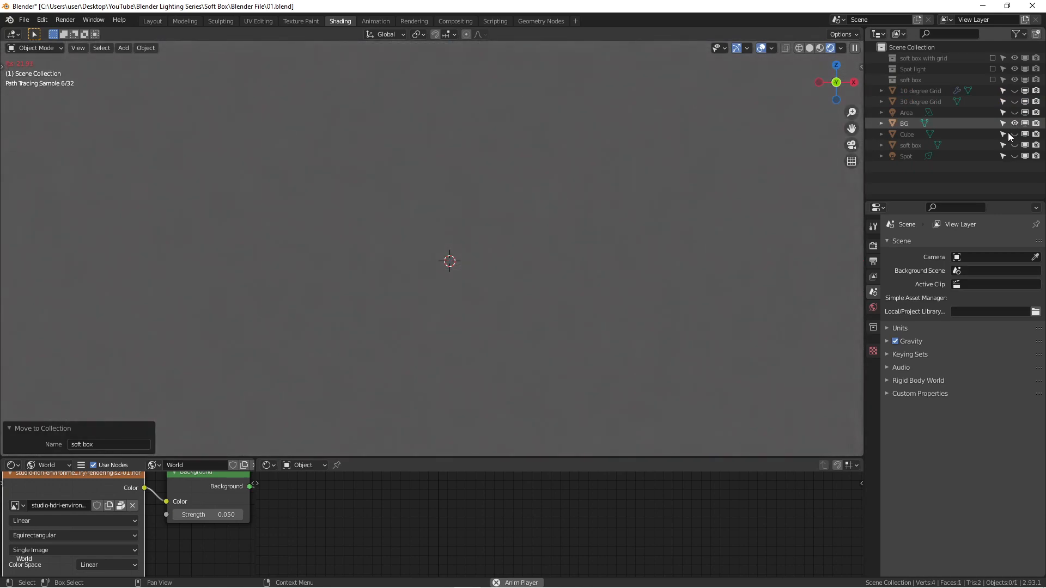
{"action": "left_click", "coordinate": [1014, 112]}
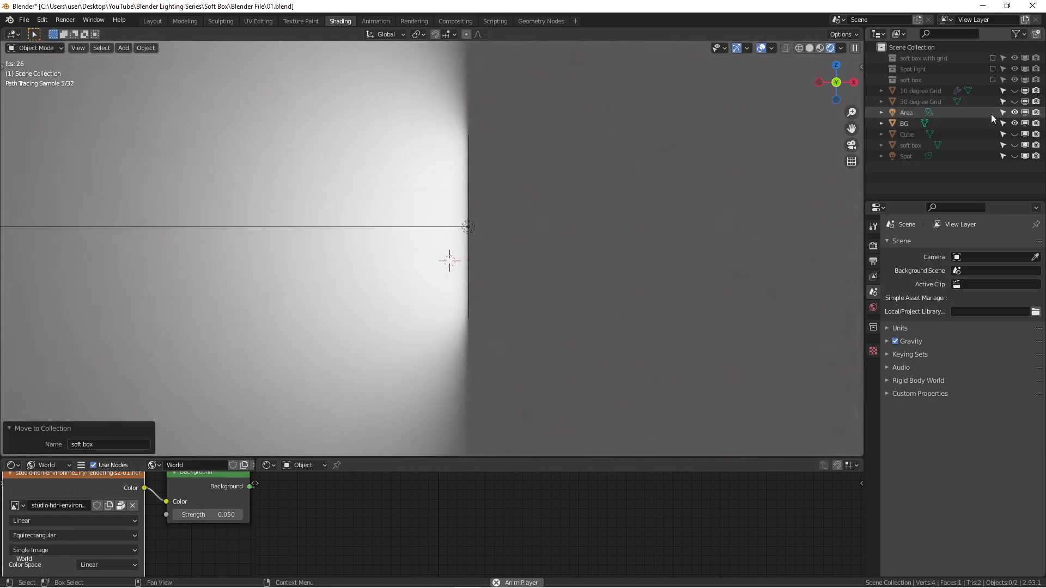
{"action": "middle_click_drag", "start_coordinate": [495, 256], "coordinate": [518, 237]}
{"action": "left_click", "coordinate": [498, 233]}
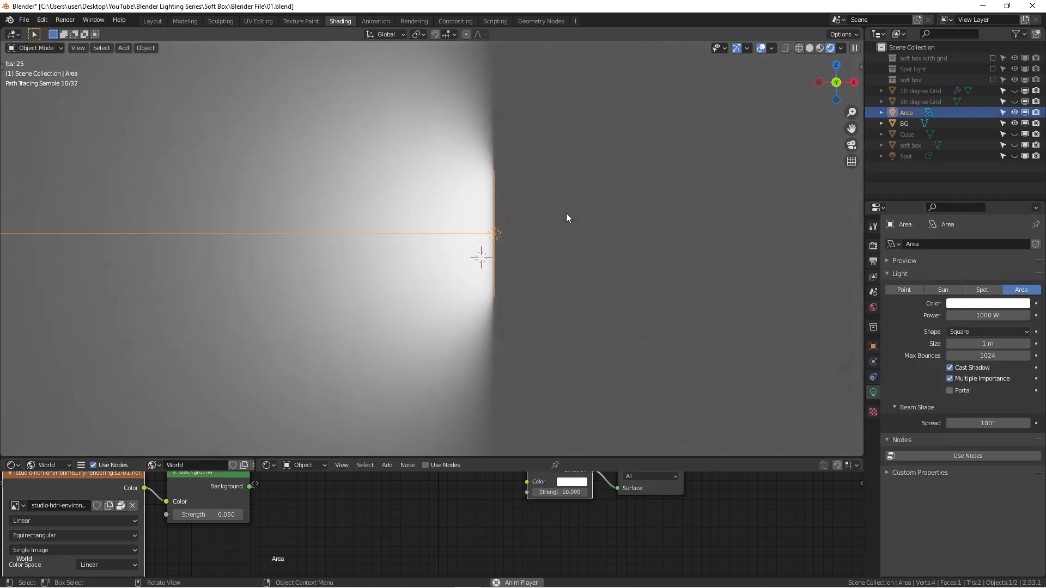
{"action": "key", "text": "shift+a"}
{"action": "mouse_move", "coordinate": [571, 181]}
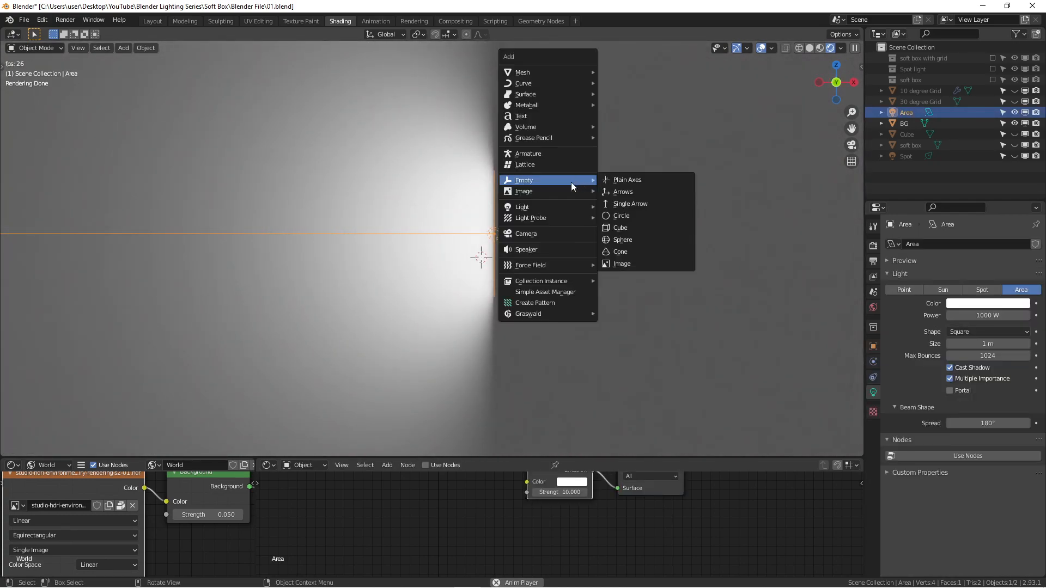
{"action": "mouse_move", "coordinate": [555, 206]}
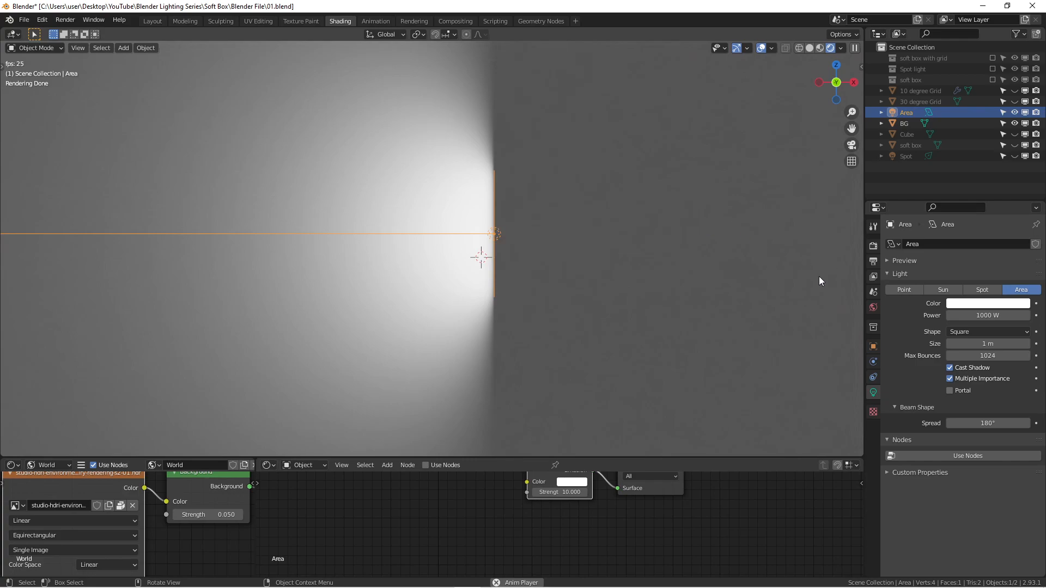
Try the Disk shape on the area light and inspect how it lights the background
{"action": "scroll", "coordinate": [532, 269], "scroll_direction": "down", "scroll_amount": 1}
{"action": "middle_click_drag", "start_coordinate": [531, 268], "coordinate": [472, 201]}
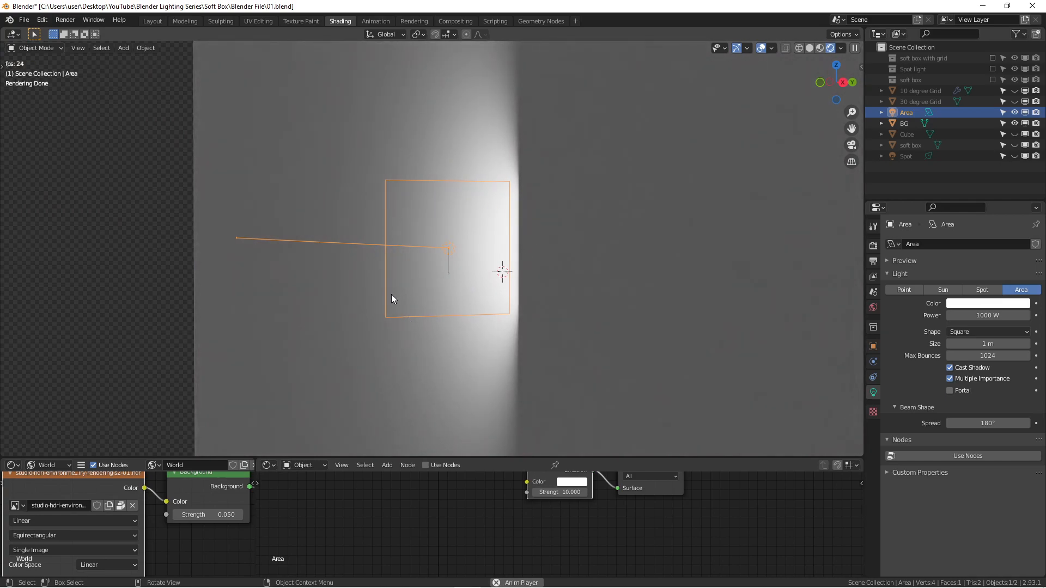
{"action": "left_click", "coordinate": [973, 332]}
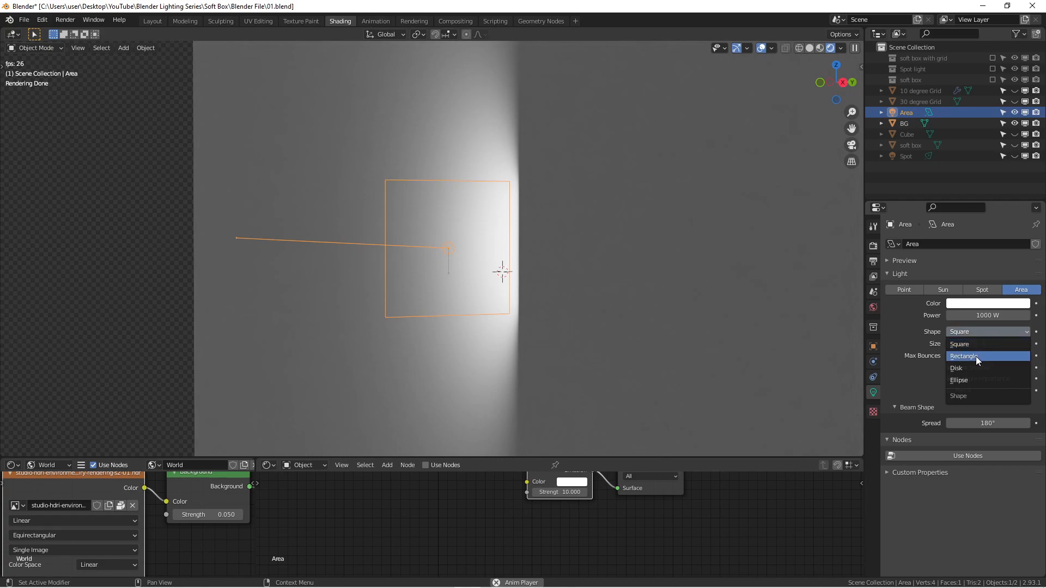
{"action": "left_click", "coordinate": [980, 331]}
{"action": "left_click", "coordinate": [980, 331]}
{"action": "left_click", "coordinate": [974, 366]}
{"action": "left_click", "coordinate": [981, 330]}
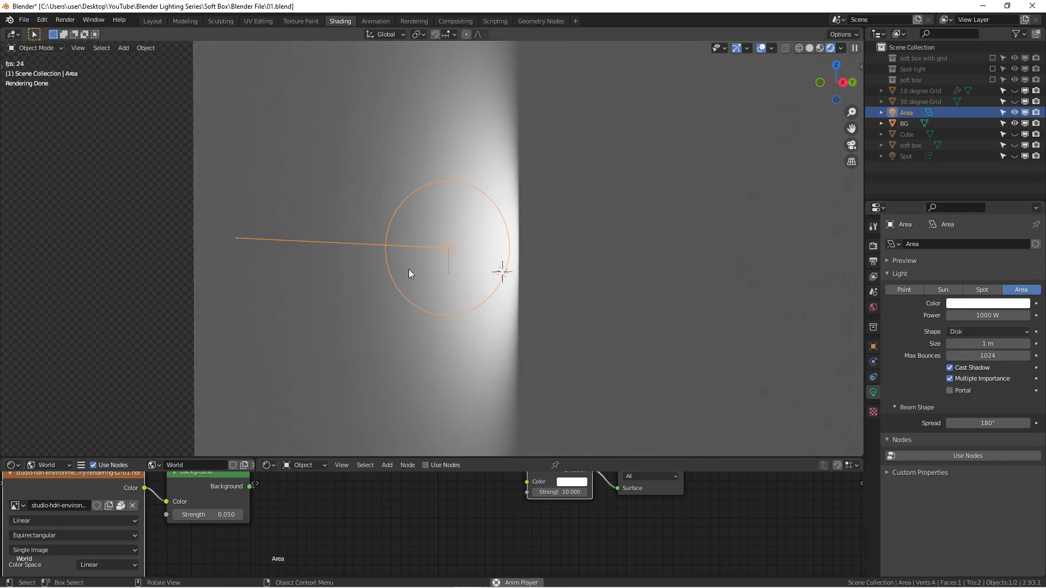
{"action": "middle_click_drag", "start_coordinate": [459, 255], "coordinate": [474, 264]}
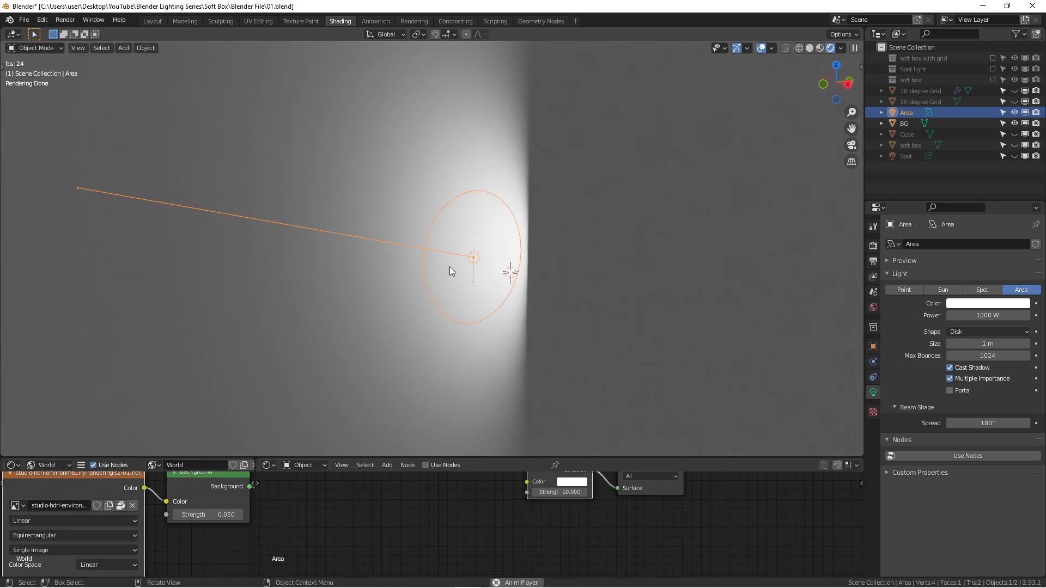
{"action": "middle_click_drag", "start_coordinate": [472, 250], "coordinate": [423, 227]}
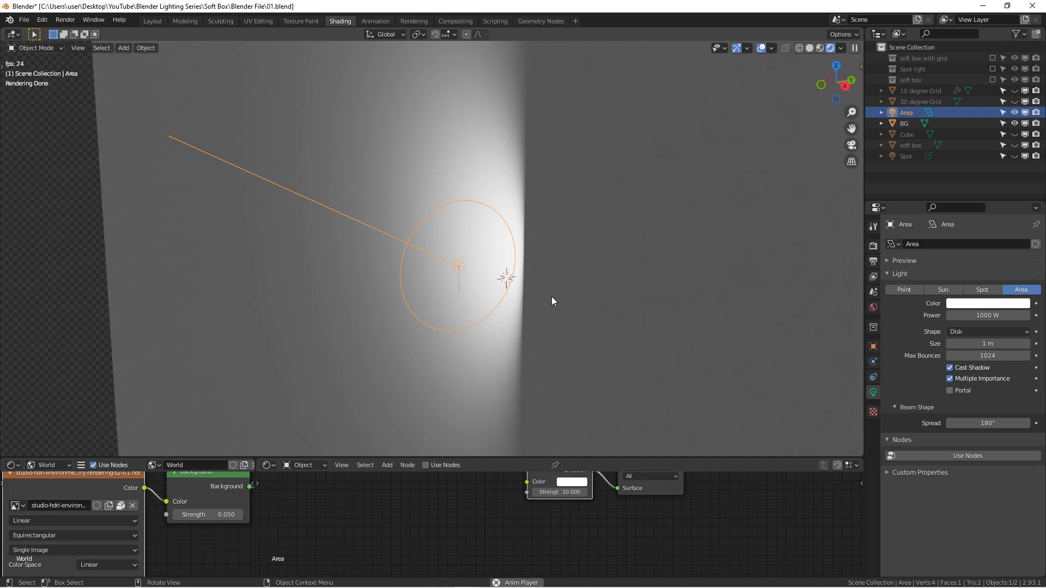
{"action": "mouse_move", "coordinate": [526, 296]}
{"action": "middle_mouse_down"}
{"action": "mouse_move", "coordinate": [561, 272]}
{"action": "mouse_move", "coordinate": [541, 274]}
{"action": "mouse_move", "coordinate": [564, 254]}
{"action": "mouse_move", "coordinate": [505, 244]}
{"action": "middle_mouse_up"}
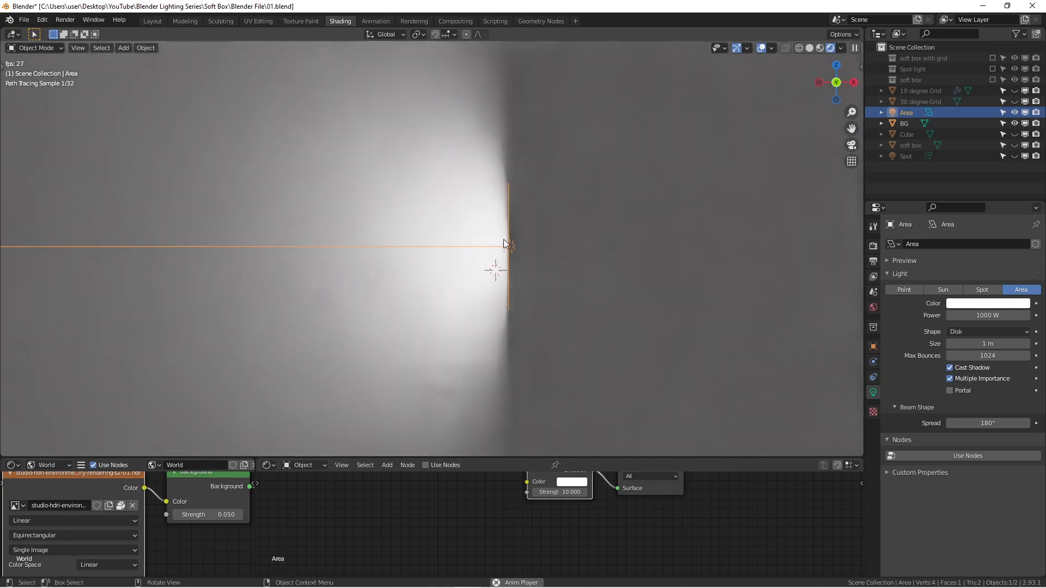
Set the area light's shape to Square and inspect its falloff on the background plane from several angles
{"action": "left_click", "coordinate": [988, 331]}
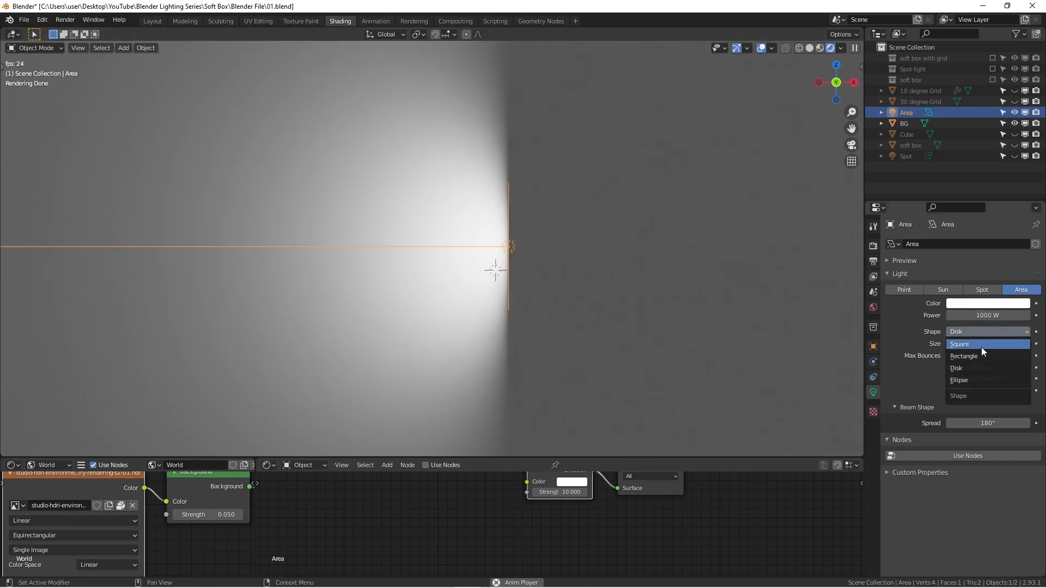
{"action": "left_click", "coordinate": [982, 347]}
{"action": "middle_click_drag", "start_coordinate": [468, 262], "coordinate": [496, 217]}
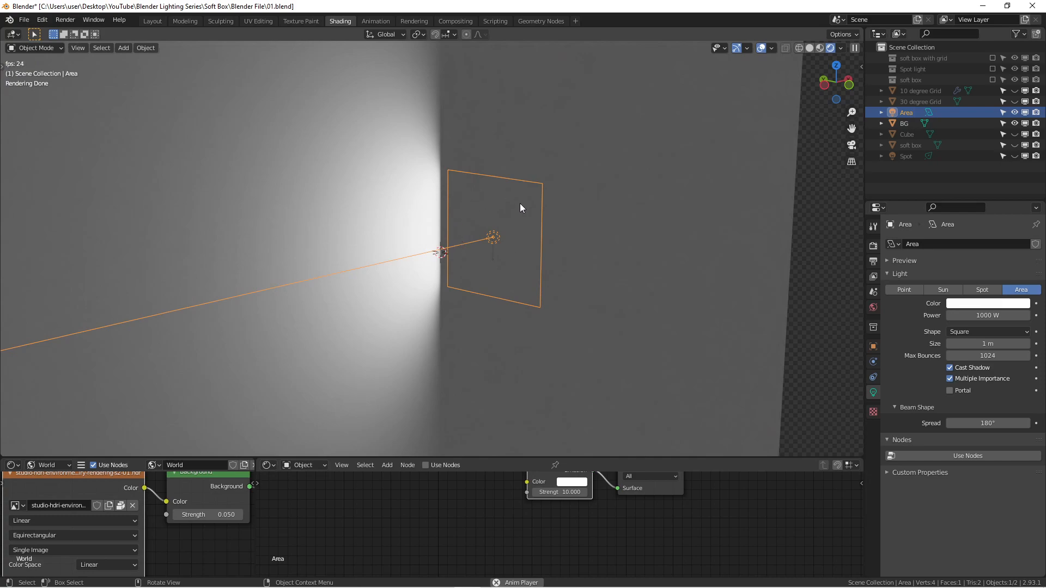
{"action": "mouse_move", "coordinate": [469, 280]}
{"action": "middle_mouse_down"}
{"action": "mouse_move", "coordinate": [507, 266]}
{"action": "mouse_move", "coordinate": [455, 266]}
{"action": "mouse_move", "coordinate": [529, 251]}
{"action": "mouse_move", "coordinate": [489, 251]}
{"action": "mouse_move", "coordinate": [495, 240]}
{"action": "mouse_move", "coordinate": [495, 263]}
{"action": "mouse_move", "coordinate": [485, 245]}
{"action": "mouse_move", "coordinate": [520, 276]}
{"action": "mouse_move", "coordinate": [502, 256]}
{"action": "mouse_move", "coordinate": [535, 244]}
{"action": "mouse_move", "coordinate": [487, 275]}
{"action": "middle_mouse_up"}
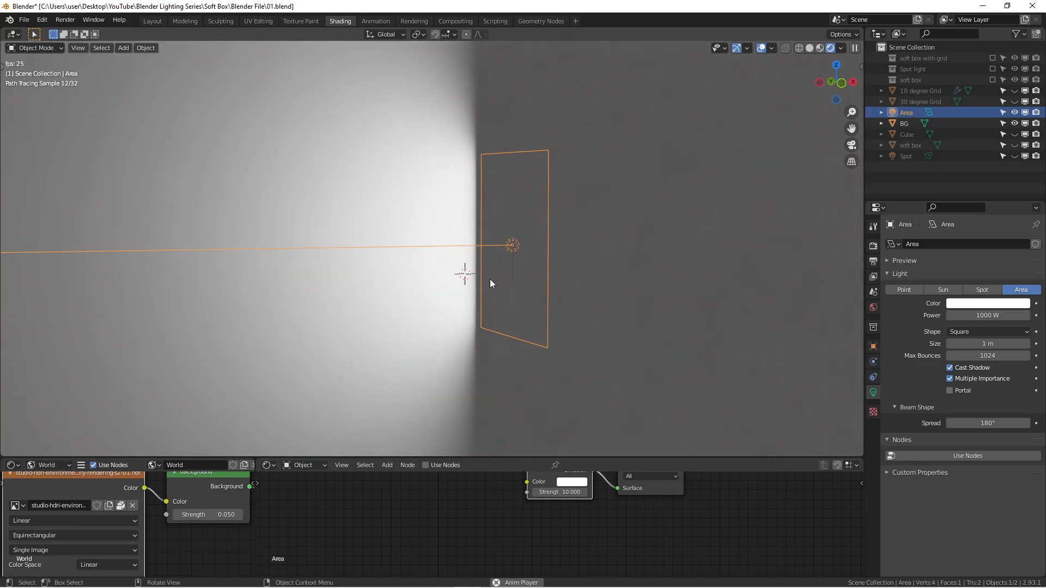
{"action": "mouse_move", "coordinate": [598, 267]}
{"action": "middle_mouse_down"}
{"action": "mouse_move", "coordinate": [497, 255]}
{"action": "mouse_move", "coordinate": [521, 232]}
{"action": "middle_mouse_up"}
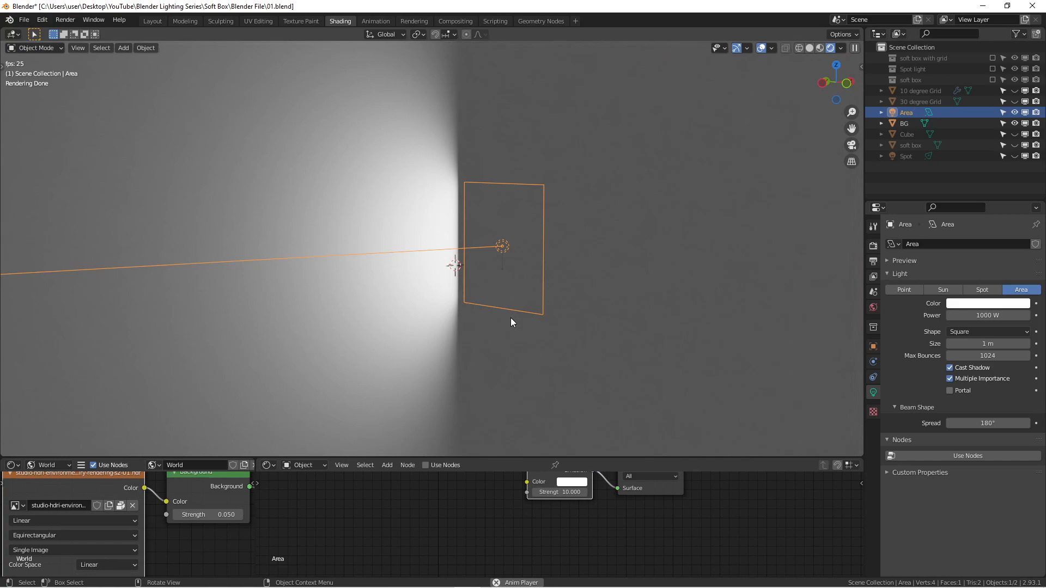
Reselect the Area light and slightly enlarge the shader editor to show its emission nodes
{"action": "left_click", "coordinate": [484, 264]}
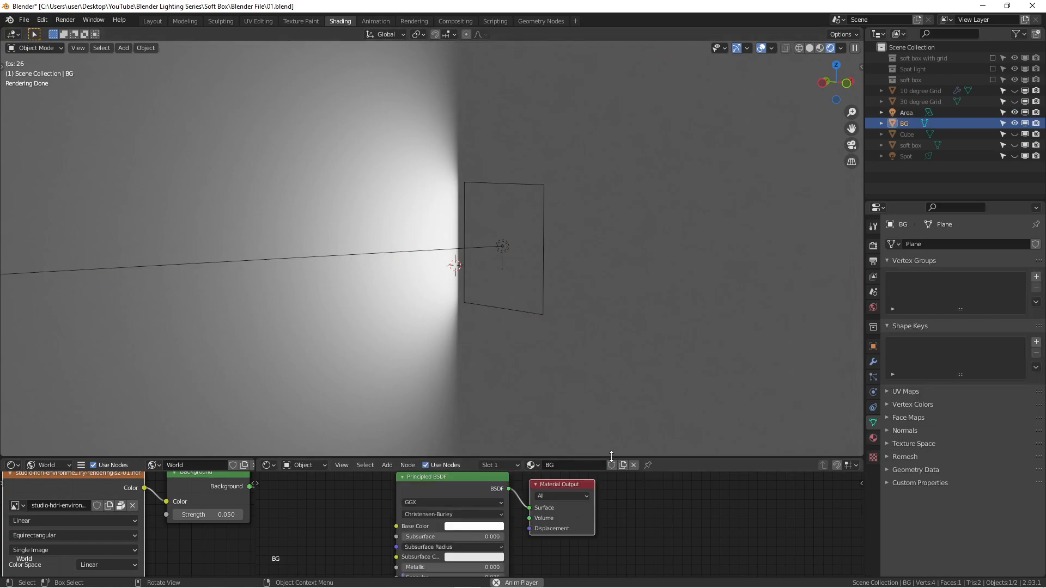
{"action": "left_click", "coordinate": [497, 255]}
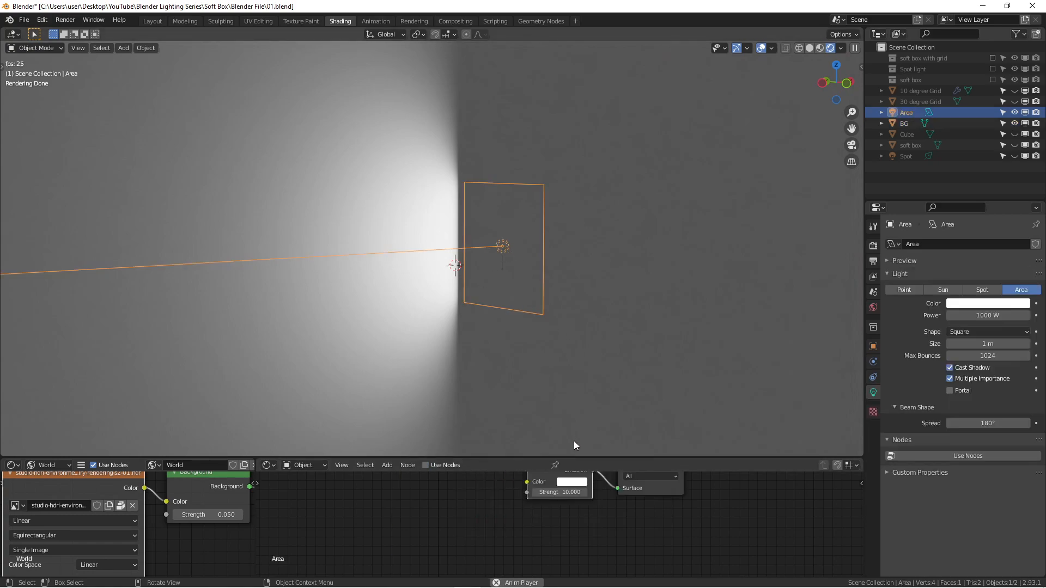
{"action": "left_click_drag", "start_coordinate": [590, 457], "coordinate": [590, 439]}
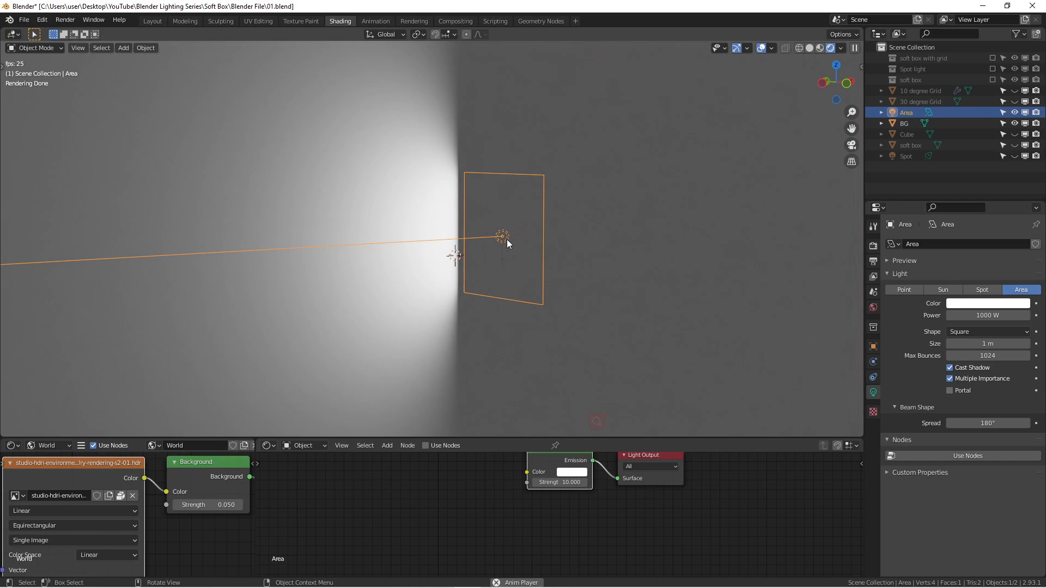
{"action": "scroll", "coordinate": [500, 242], "scroll_direction": "up", "scroll_amount": 1}
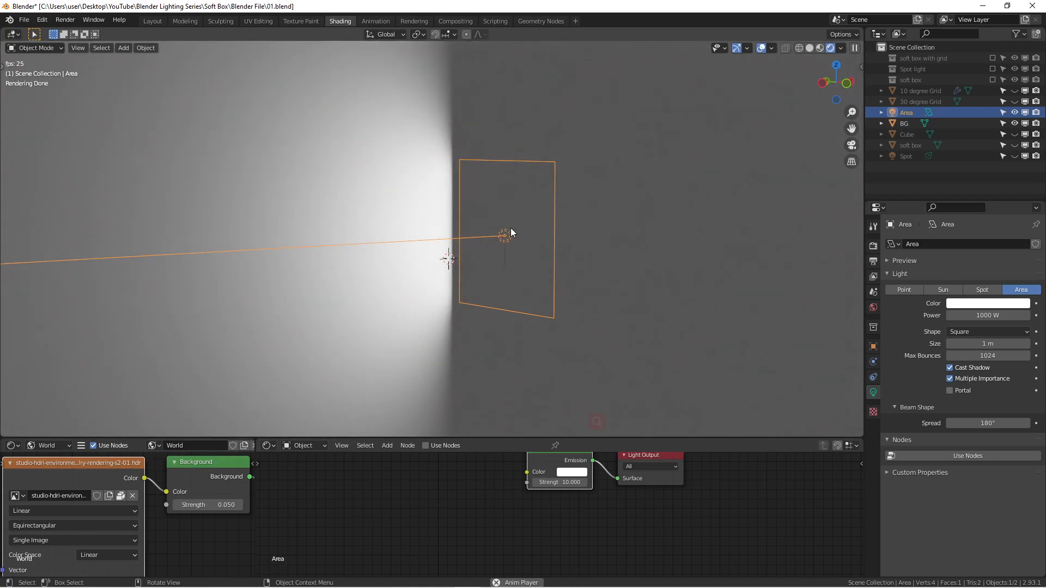
{"action": "mouse_move", "coordinate": [490, 256]}
{"action": "middle_mouse_down"}
{"action": "mouse_move", "coordinate": [465, 287]}
{"action": "mouse_move", "coordinate": [479, 296]}
{"action": "mouse_move", "coordinate": [489, 287]}
{"action": "mouse_move", "coordinate": [443, 269]}
{"action": "mouse_move", "coordinate": [450, 257]}
{"action": "mouse_move", "coordinate": [504, 247]}
{"action": "middle_mouse_up"}
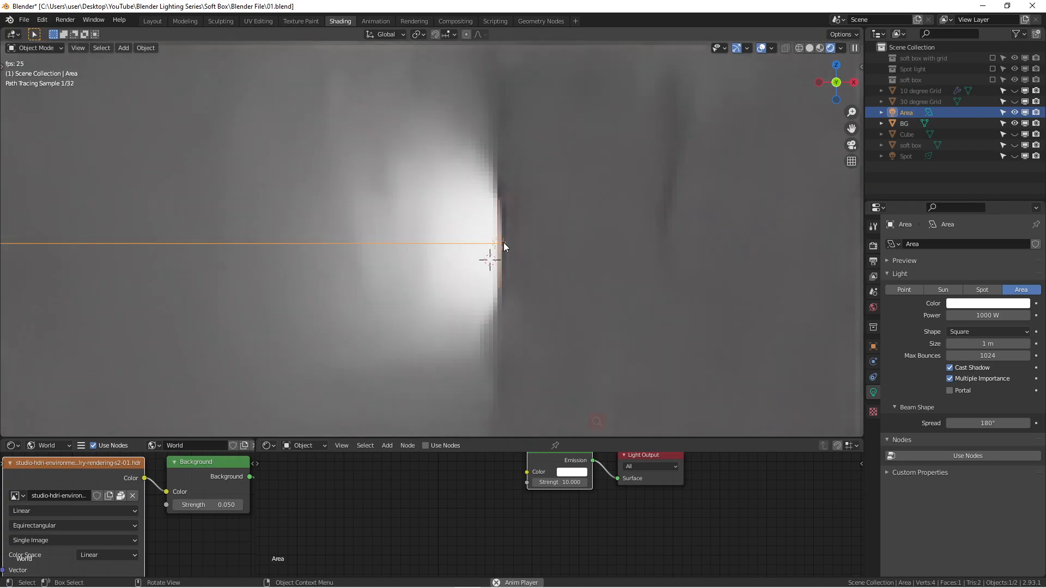
Hide the Area light, then unhide the soft box plane and select it
{"action": "left_click", "coordinate": [1014, 112]}
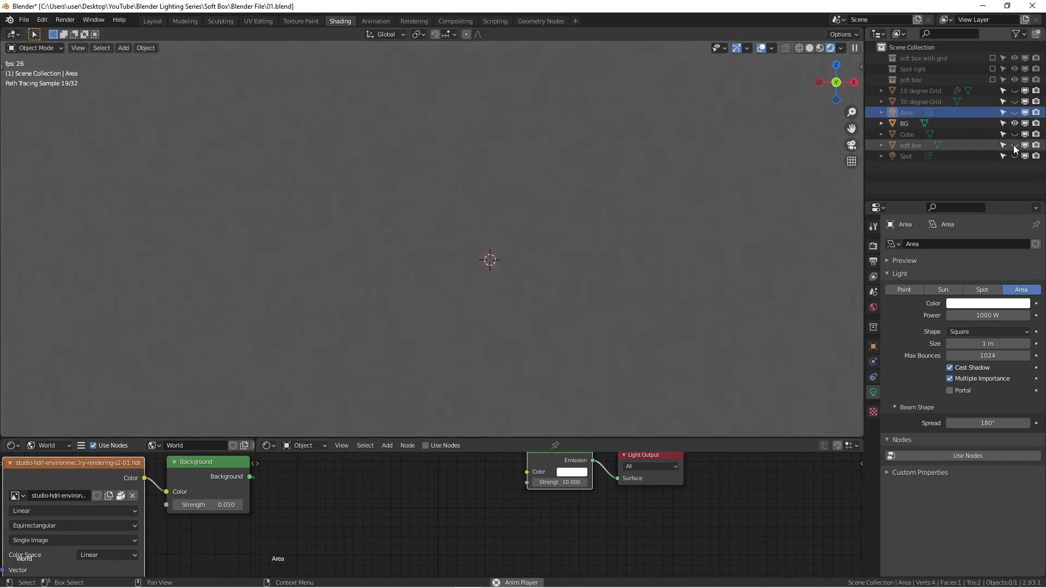
{"action": "left_click", "coordinate": [1015, 145]}
{"action": "middle_click_drag", "start_coordinate": [491, 252], "coordinate": [596, 234]}
{"action": "left_click", "coordinate": [538, 239]}
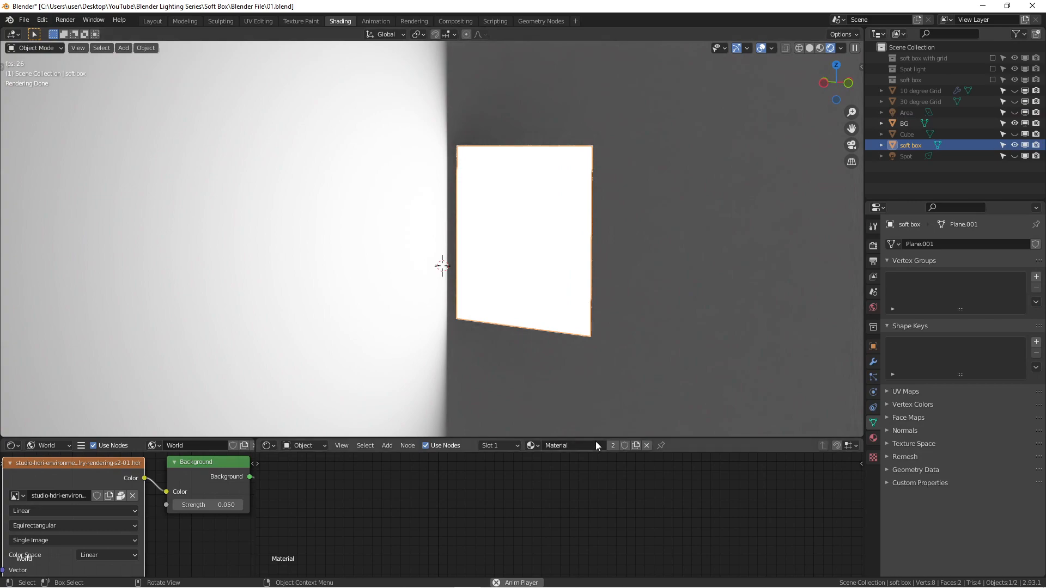
Enlarge the shader editor and examine the full node tree of the soft box plane's material
{"action": "left_click_drag", "start_coordinate": [596, 438], "coordinate": [589, 349]}
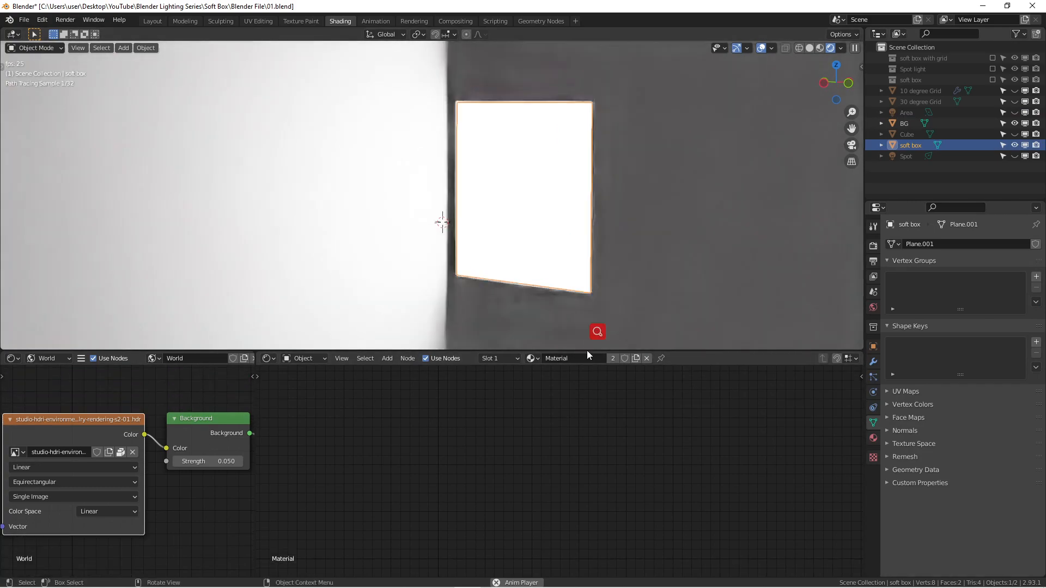
{"action": "scroll", "coordinate": [550, 428], "scroll_direction": "down", "scroll_amount": 15}
{"action": "middle_click_drag", "start_coordinate": [570, 446], "coordinate": [612, 519]}
{"action": "scroll", "coordinate": [582, 468], "scroll_direction": "up", "scroll_amount": 5}
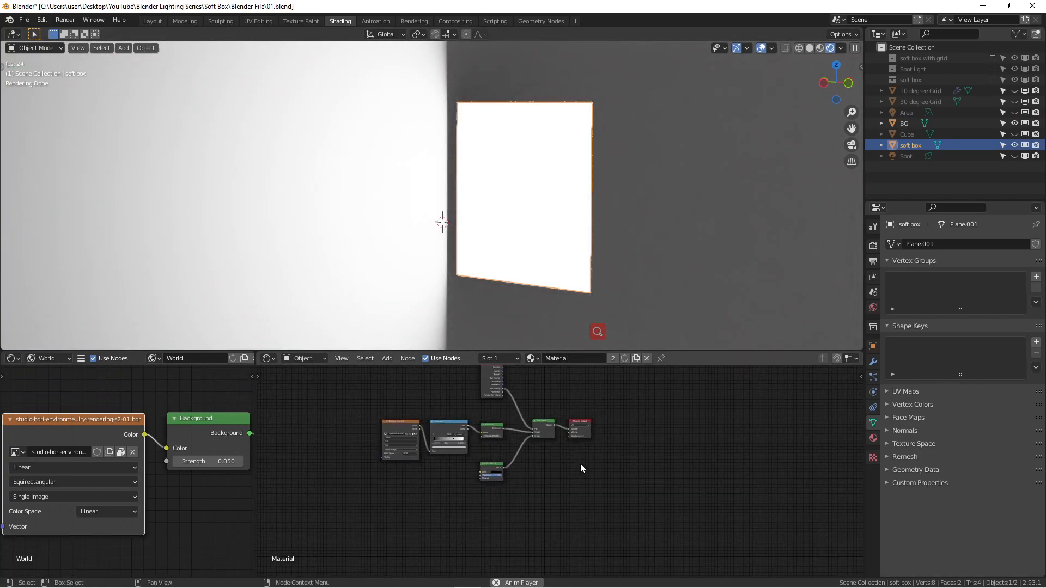
{"action": "scroll", "coordinate": [581, 465], "scroll_direction": "up", "scroll_amount": 3}
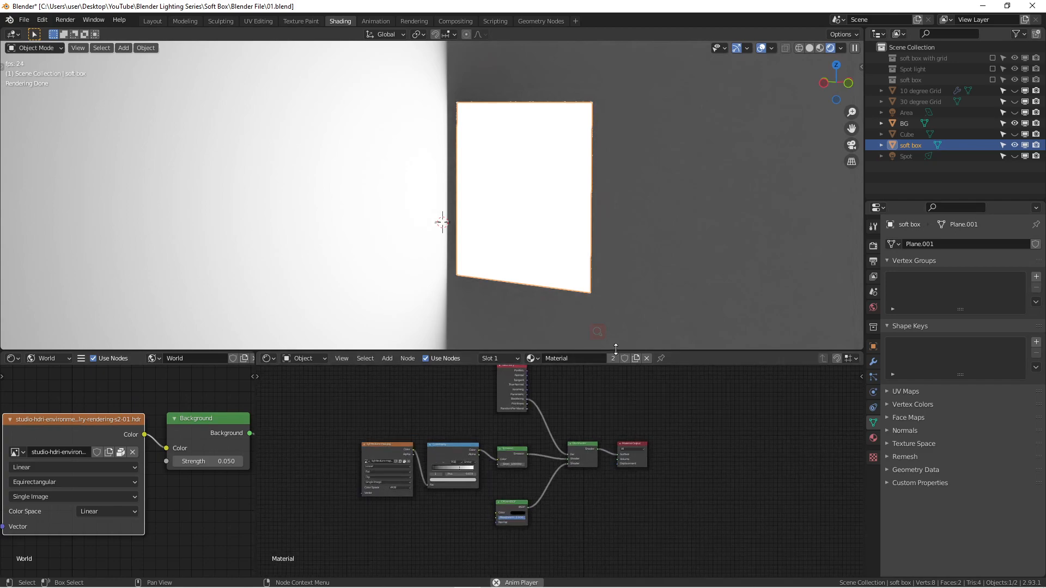
{"action": "left_click_drag", "start_coordinate": [615, 348], "coordinate": [614, 171]}
{"action": "scroll", "coordinate": [607, 222], "scroll_direction": "down", "scroll_amount": 2}
{"action": "scroll", "coordinate": [651, 286], "scroll_direction": "up", "scroll_amount": 4}
{"action": "scroll", "coordinate": [605, 322], "scroll_direction": "up", "scroll_amount": 2}
{"action": "left_click_drag", "start_coordinate": [662, 171], "coordinate": [684, 308]}
{"action": "scroll", "coordinate": [628, 316], "scroll_direction": "down", "scroll_amount": 1}
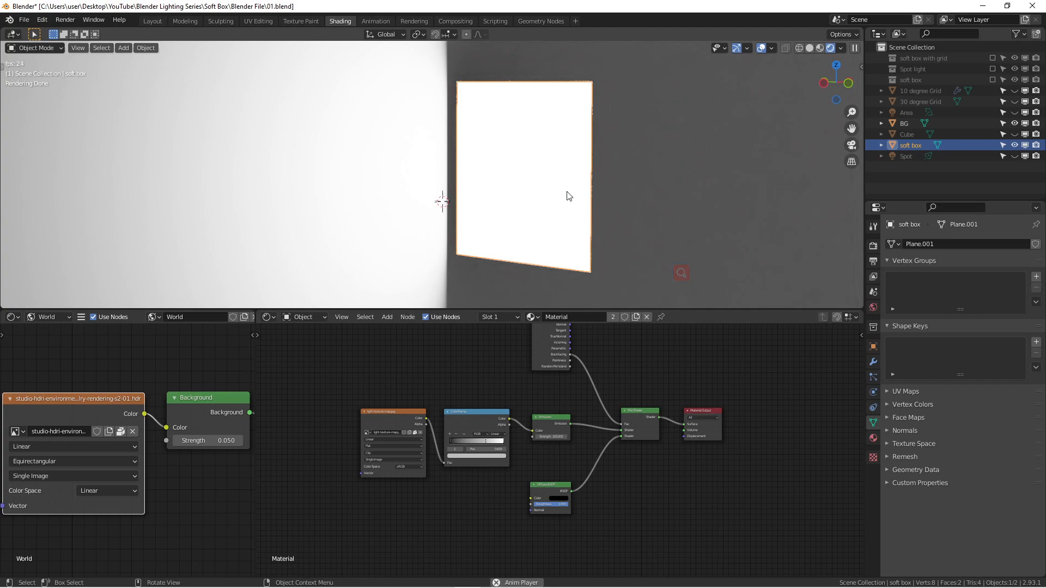
{"action": "scroll", "coordinate": [662, 378], "scroll_direction": "down", "scroll_amount": 1}
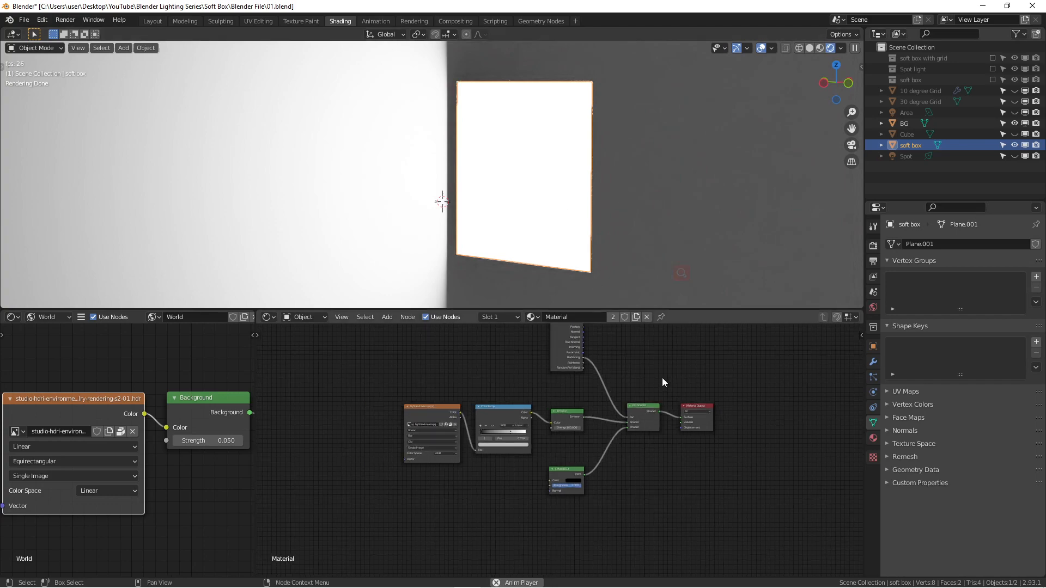
{"action": "middle_click_drag", "start_coordinate": [662, 378], "coordinate": [679, 436]}
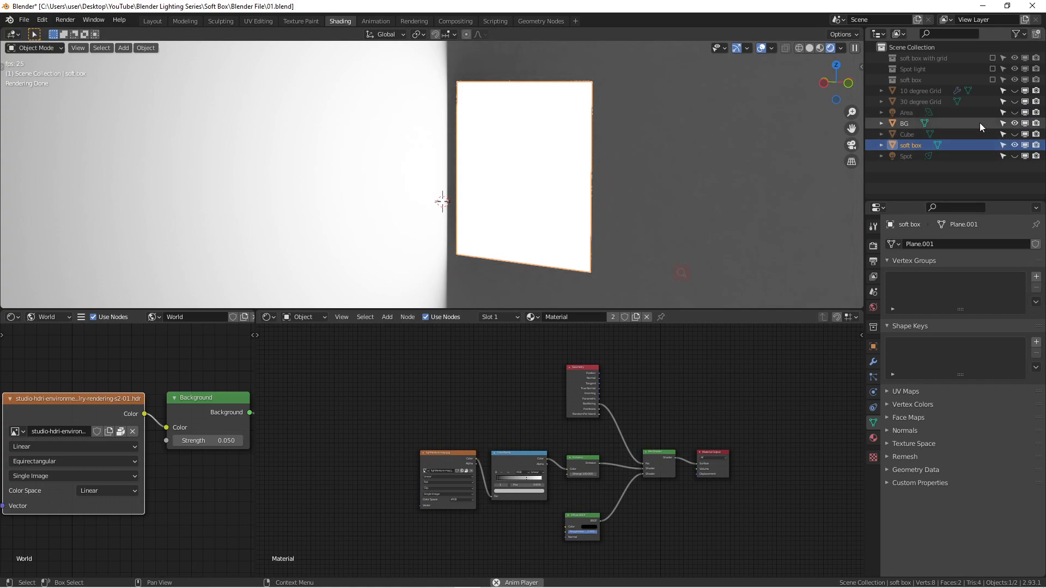
Unhide and select the Area light, and hide the soft box plane
{"action": "left_click", "coordinate": [1014, 112]}
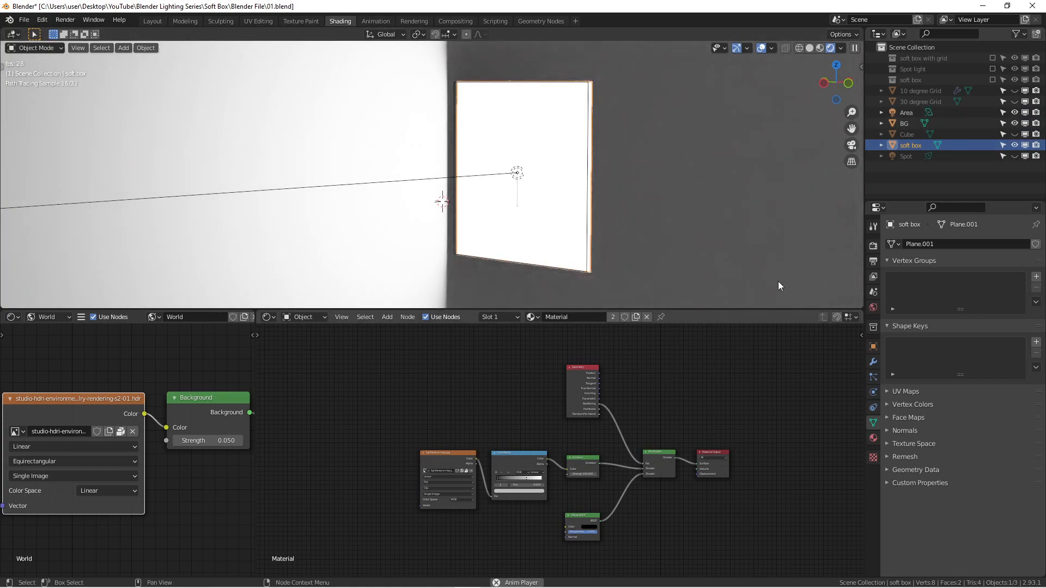
{"action": "left_click", "coordinate": [902, 114]}
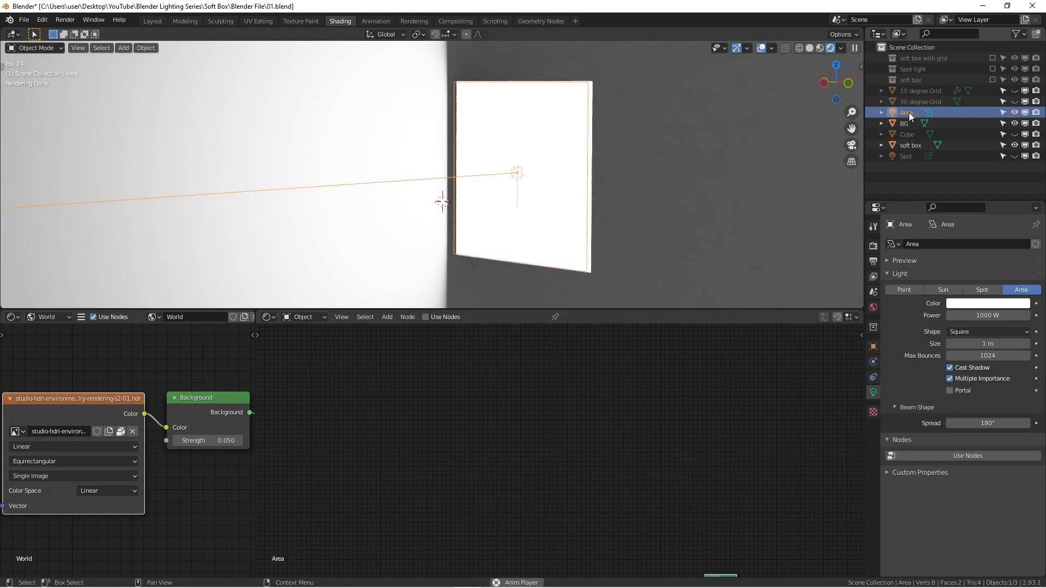
{"action": "left_click", "coordinate": [1014, 145]}
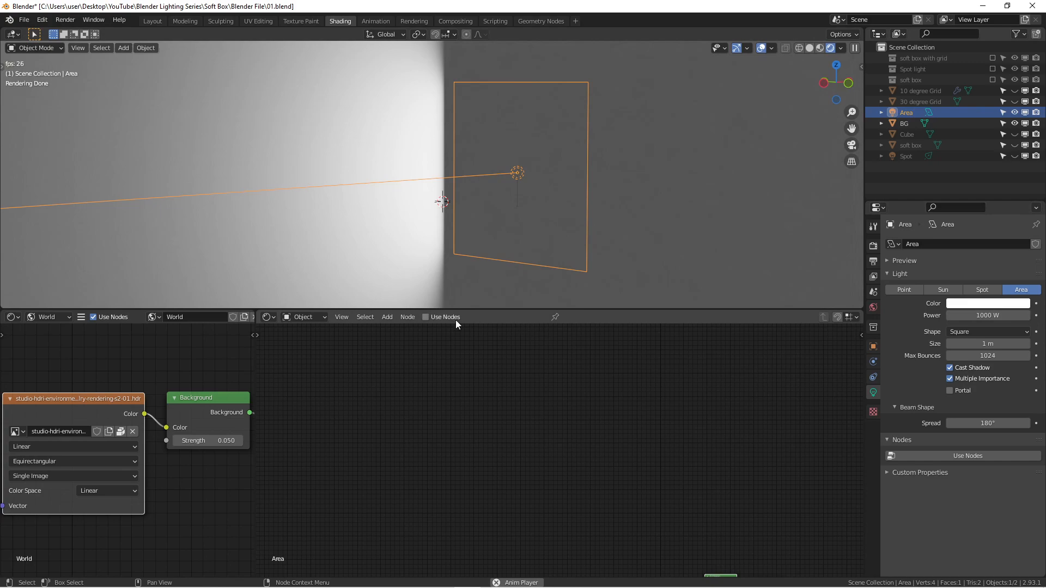
Enable nodes on the Area light and shift its Light Output and Emission nodes to make room for an input node
{"action": "left_click", "coordinate": [426, 316]}
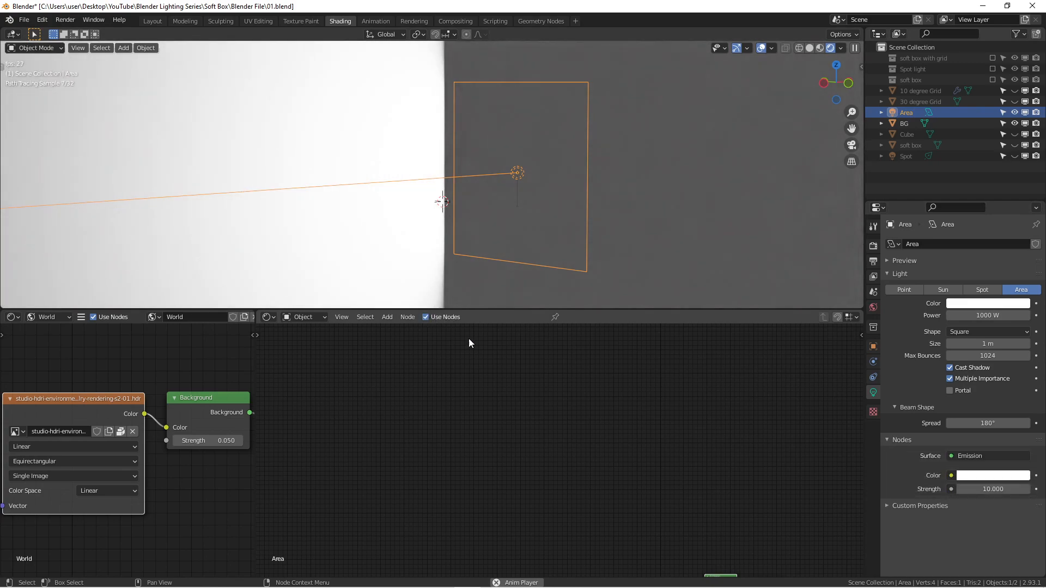
{"action": "middle_click_drag", "start_coordinate": [656, 497], "coordinate": [634, 428]}
{"action": "scroll", "coordinate": [546, 415], "scroll_direction": "up", "scroll_amount": 15}
{"action": "scroll", "coordinate": [633, 429], "scroll_direction": "up", "scroll_amount": 1}
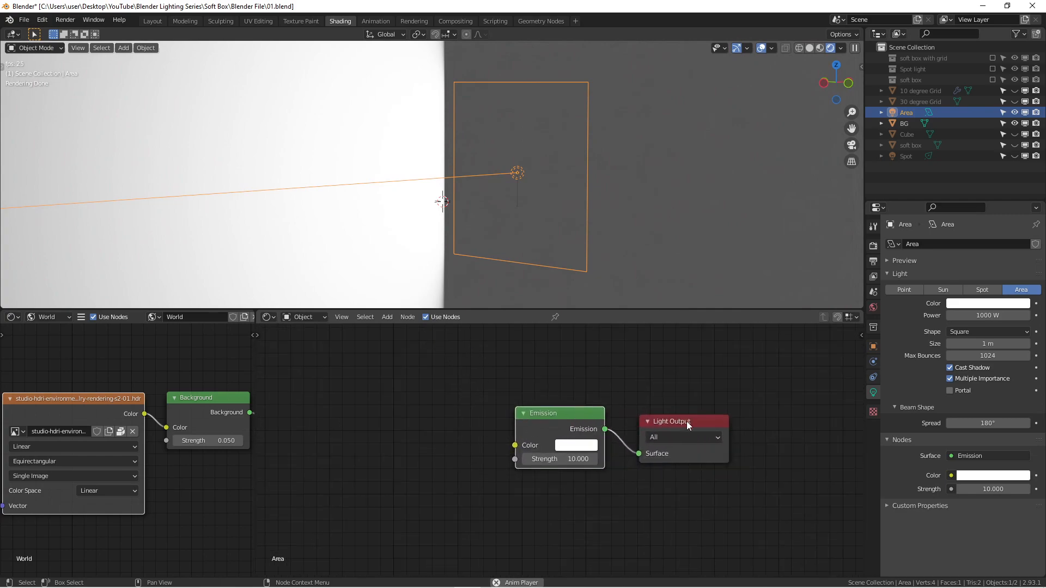
{"action": "left_click_drag", "start_coordinate": [686, 421], "coordinate": [716, 417]}
{"action": "left_click_drag", "start_coordinate": [591, 416], "coordinate": [640, 413]}
Add a Gradient Texture node and connect its Color output to the Area light's Emission color
{"action": "left_click_drag", "start_coordinate": [396, 424], "coordinate": [391, 410]}
{"action": "key", "text": "shift+a"}
{"action": "left_click", "coordinate": [392, 411]}
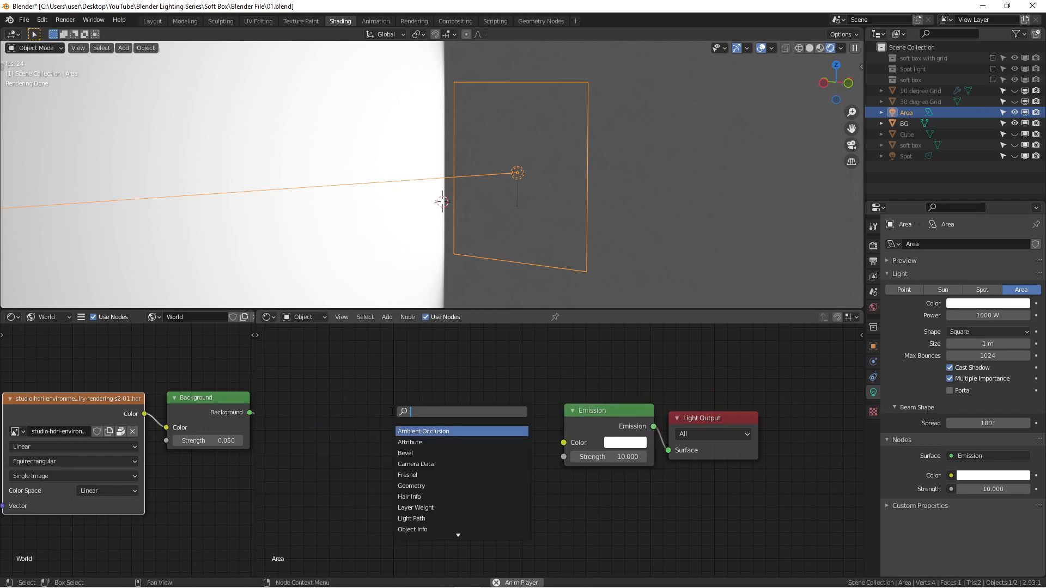
{"action": "type", "text": "gr"}
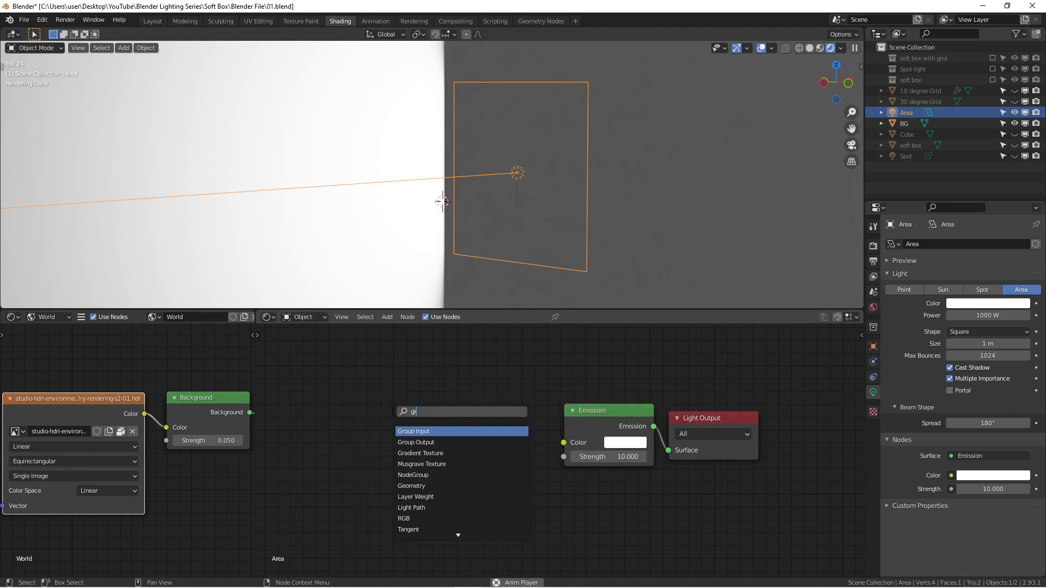
{"action": "type", "text": "as"}
{"action": "key", "text": "BackSpace"}
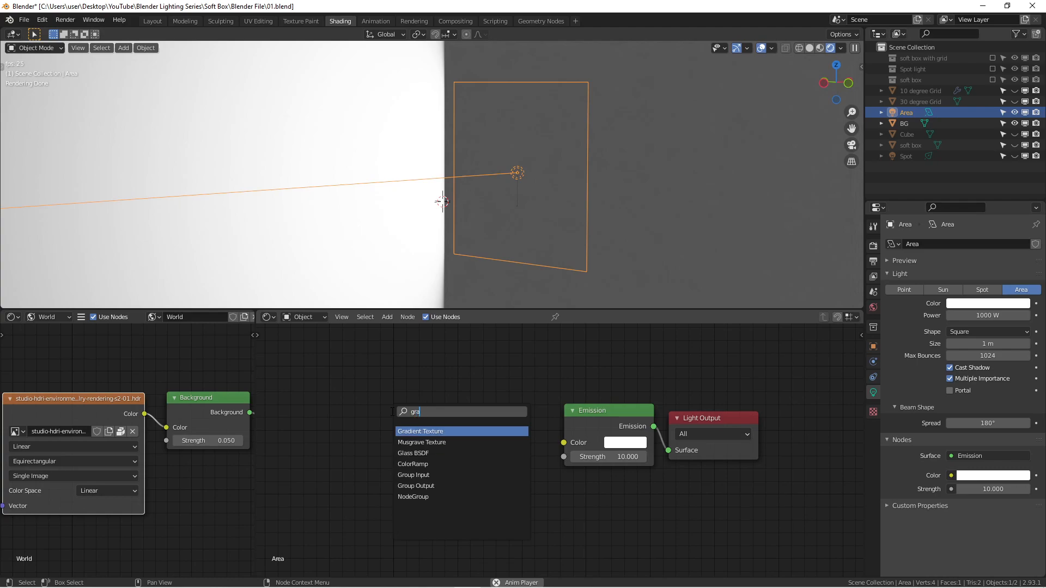
{"action": "key", "text": "Return"}
{"action": "left_click", "coordinate": [395, 411]}
{"action": "left_click_drag", "start_coordinate": [483, 435], "coordinate": [566, 443]}
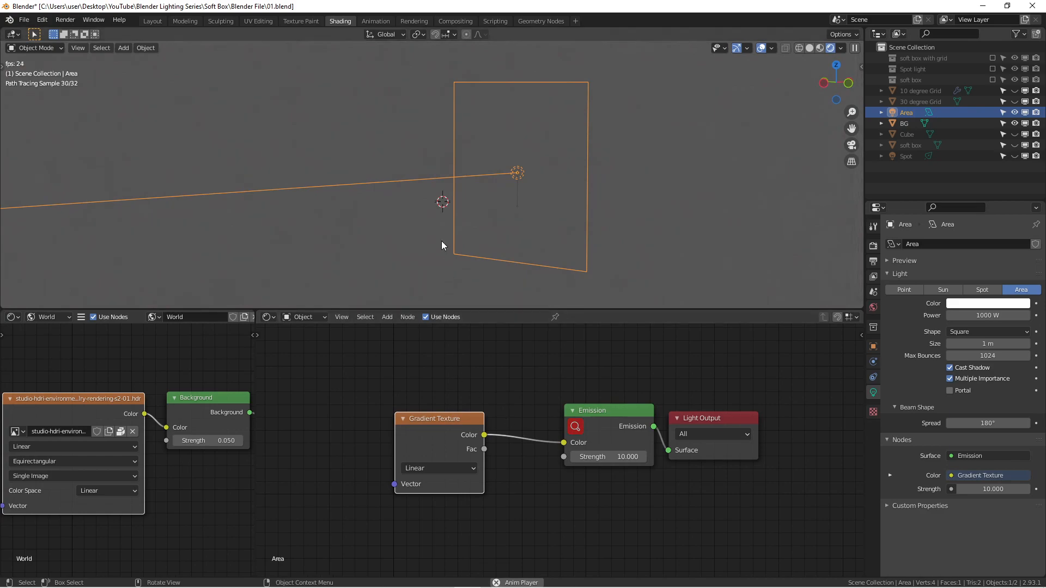
Try the Spherical, Quadratic and Easing gradient types on the Area light's Gradient Texture, then return it to Spherical
{"action": "left_click", "coordinate": [439, 471]}
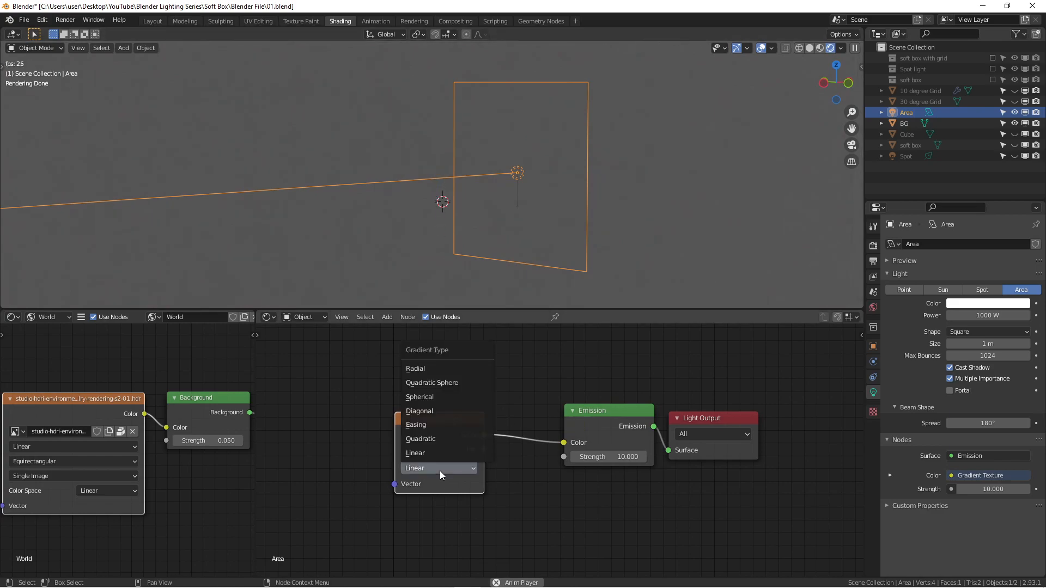
{"action": "left_click", "coordinate": [436, 397]}
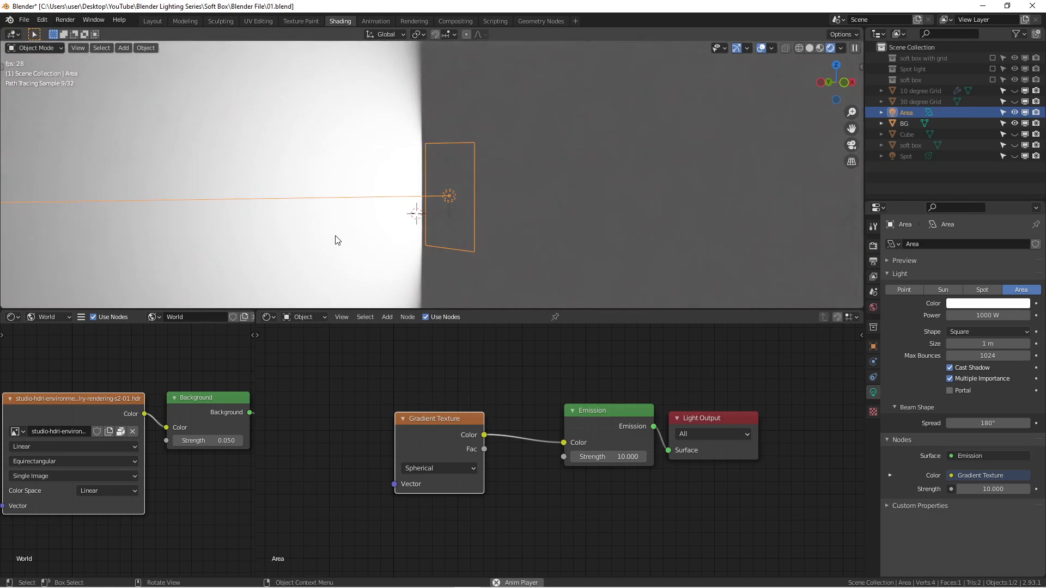
{"action": "scroll", "coordinate": [430, 436], "scroll_direction": "down", "scroll_amount": 1}
{"action": "left_click", "coordinate": [455, 464]}
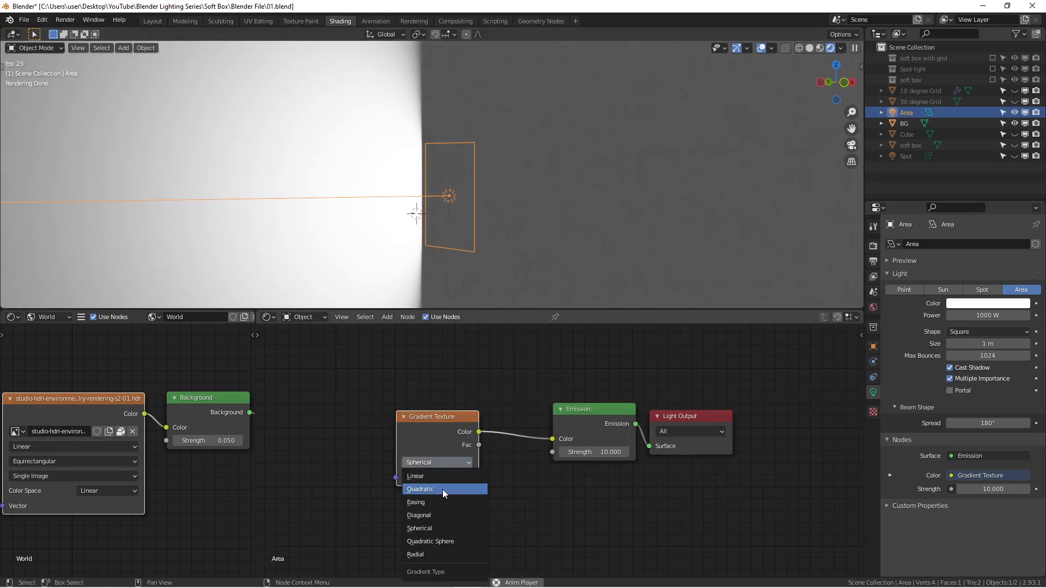
{"action": "left_click", "coordinate": [442, 489]}
{"action": "left_click", "coordinate": [440, 459]}
{"action": "left_click", "coordinate": [437, 500]}
{"action": "left_click", "coordinate": [442, 463]}
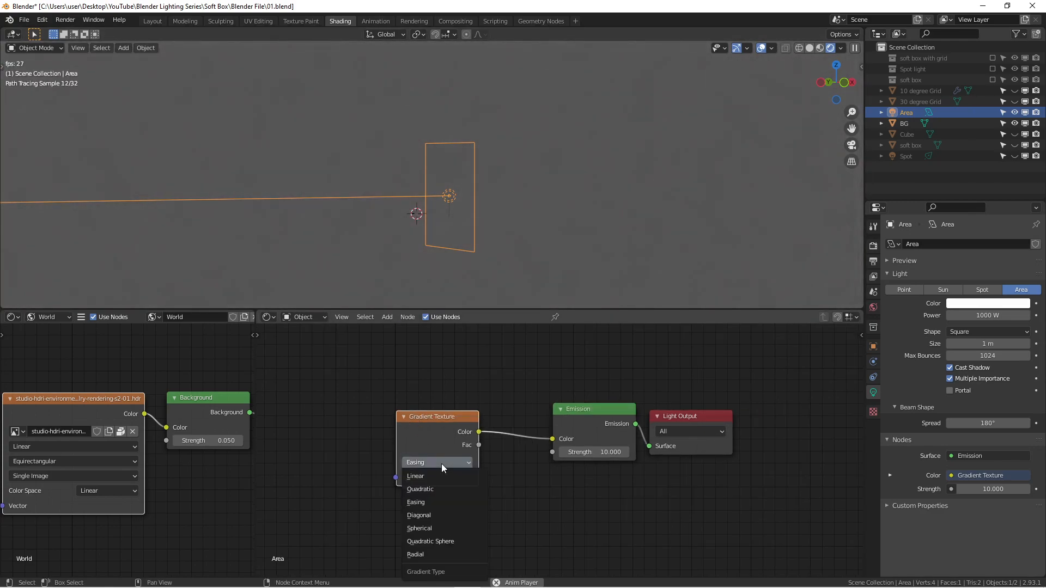
{"action": "left_click", "coordinate": [436, 504]}
{"action": "left_click", "coordinate": [446, 463]}
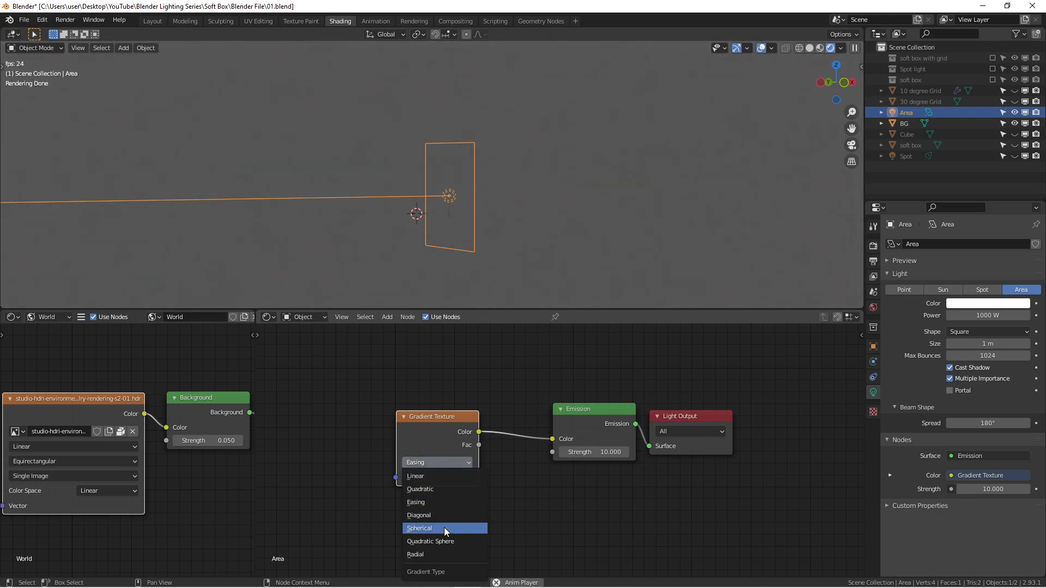
{"action": "left_click", "coordinate": [444, 528]}
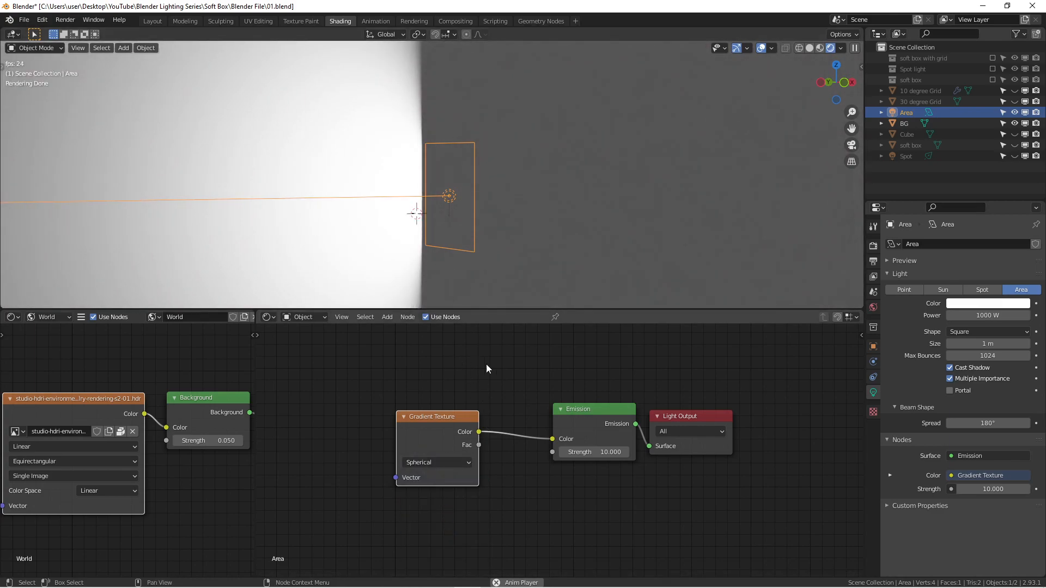
Delete the Gradient Texture node from the Area light's node tree
{"action": "right_click_drag", "start_coordinate": [472, 408], "coordinate": [451, 408], "text": "ctrl"}
{"action": "left_click_drag", "start_coordinate": [450, 419], "coordinate": [444, 403]}
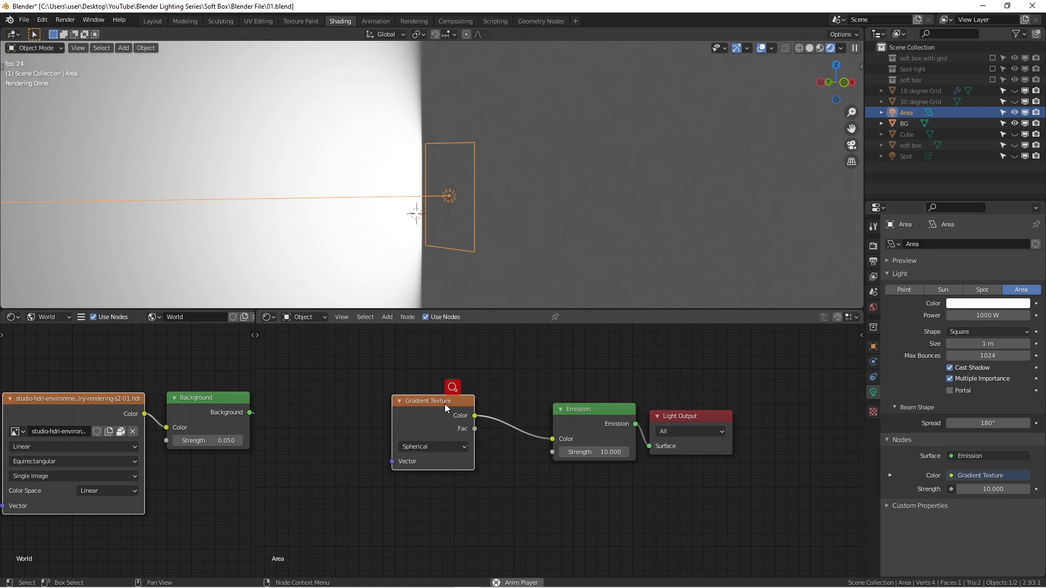
{"action": "key", "text": "x"}
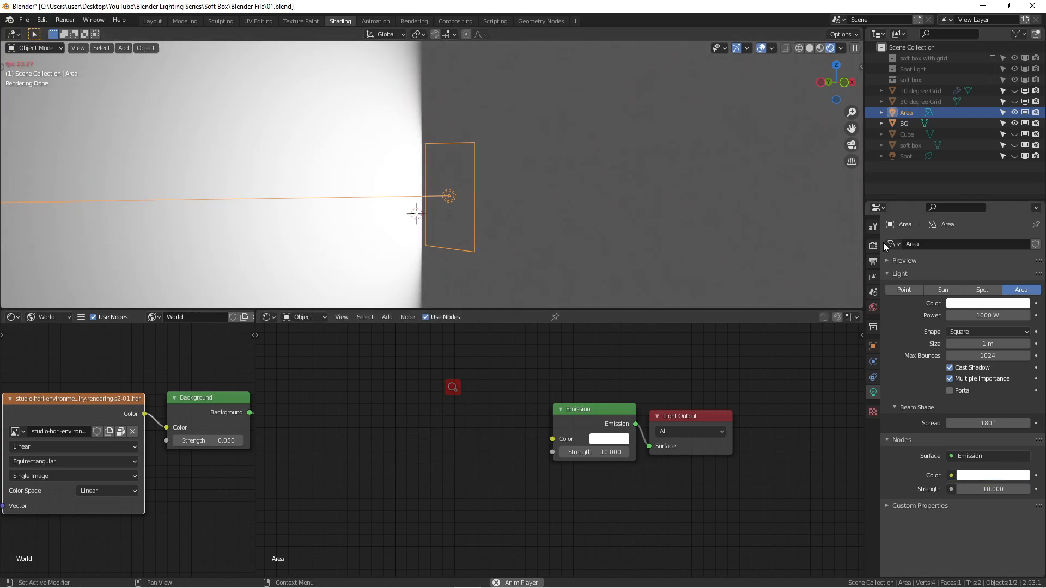
Inspect the Area light's falloff, then hide that light and unhide and select the soft box plane
{"action": "middle_click_drag", "start_coordinate": [465, 189], "coordinate": [459, 196]}
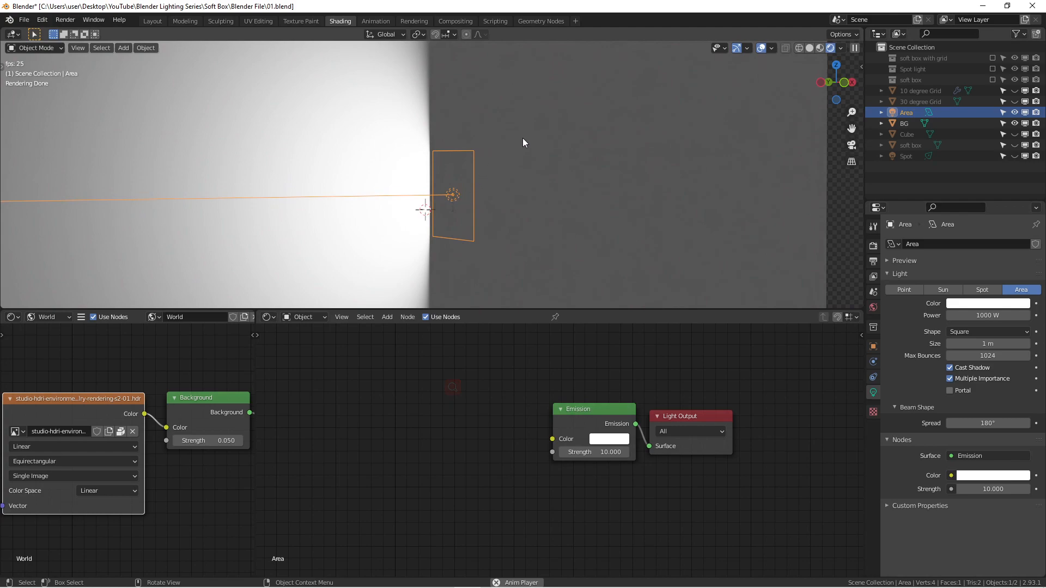
{"action": "mouse_move", "coordinate": [494, 172]}
{"action": "middle_mouse_down"}
{"action": "mouse_move", "coordinate": [486, 172]}
{"action": "mouse_move", "coordinate": [603, 152]}
{"action": "mouse_move", "coordinate": [602, 162]}
{"action": "middle_mouse_up"}
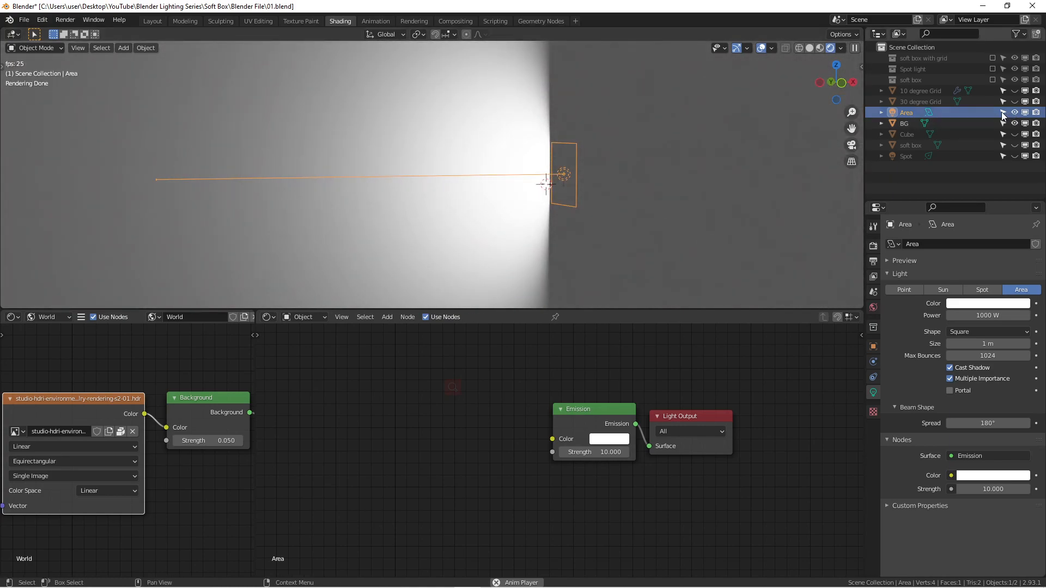
{"action": "scroll", "coordinate": [628, 422], "scroll_direction": "up", "scroll_amount": 2}
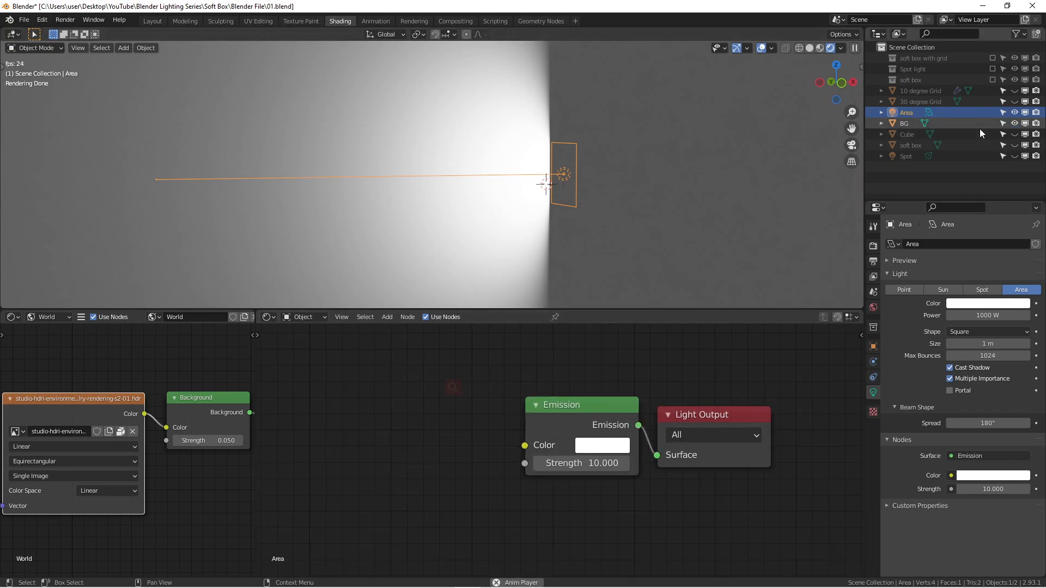
{"action": "left_click", "coordinate": [1014, 112]}
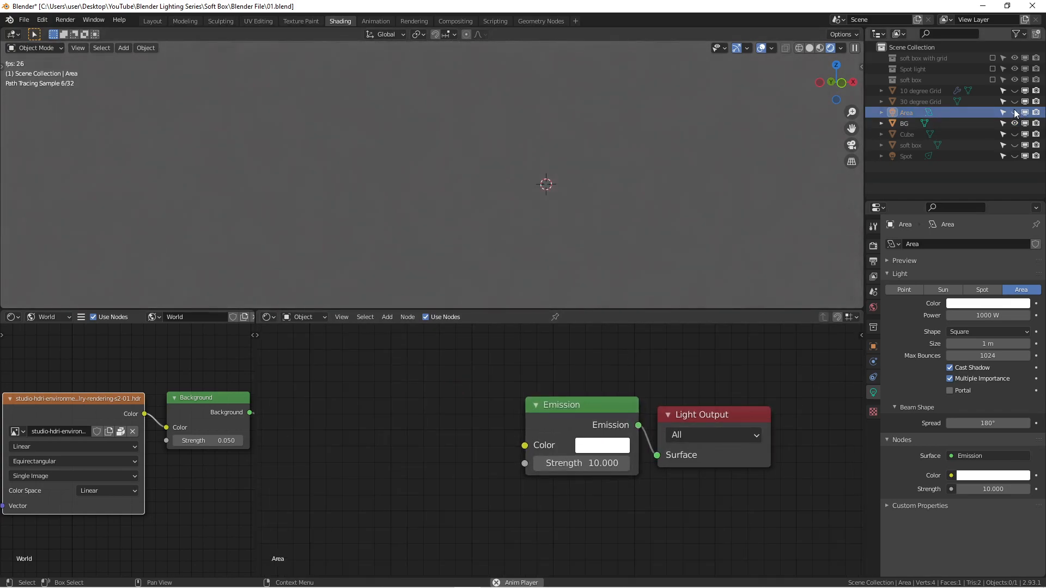
{"action": "left_click", "coordinate": [1015, 144]}
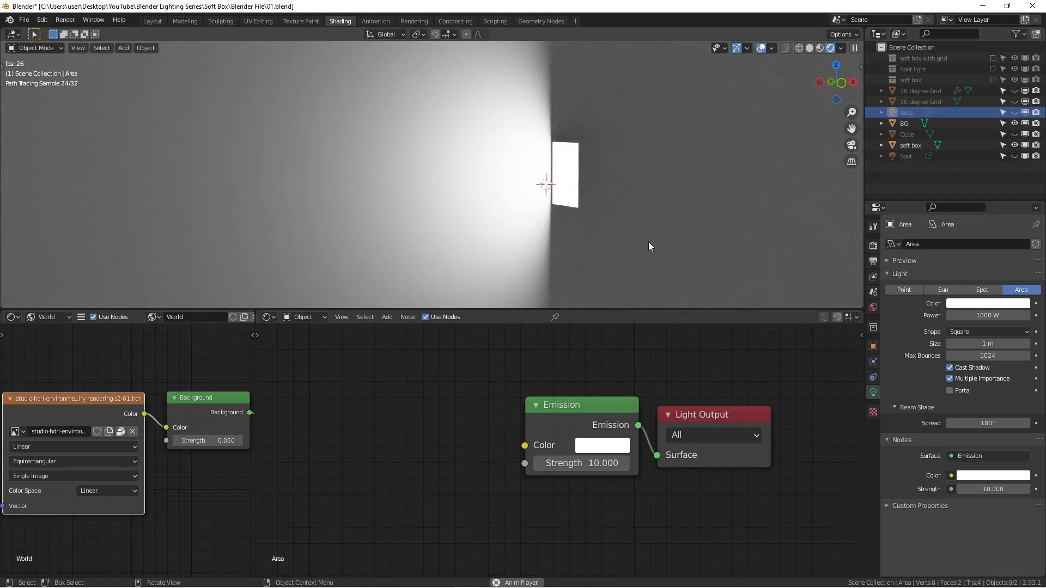
{"action": "left_click", "coordinate": [571, 168]}
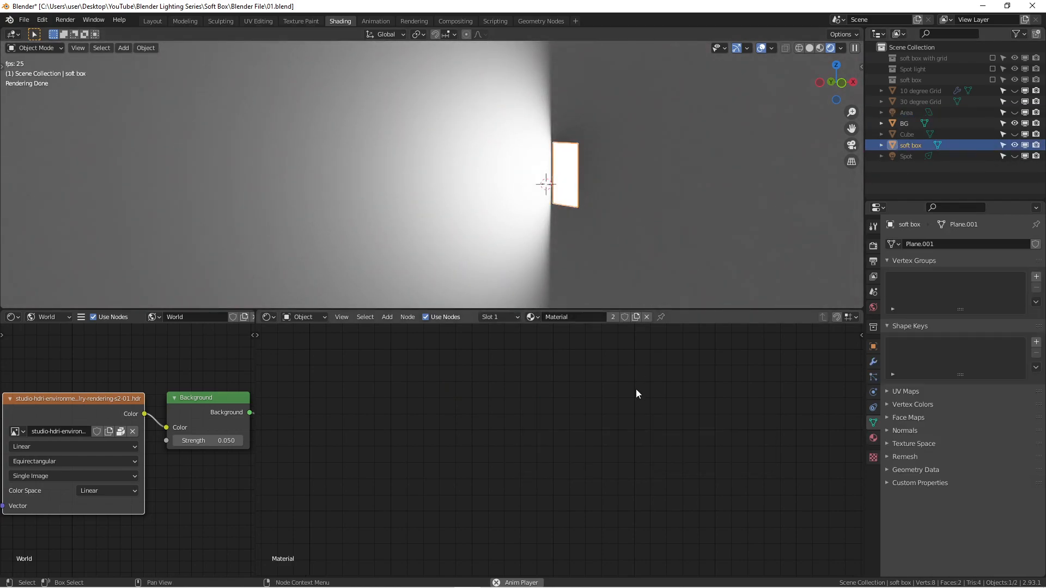
Shift the Geometry node in the soft box material and examine its Backfacing link to the Mix Shader
{"action": "scroll", "coordinate": [635, 392], "scroll_direction": "down", "scroll_amount": 8}
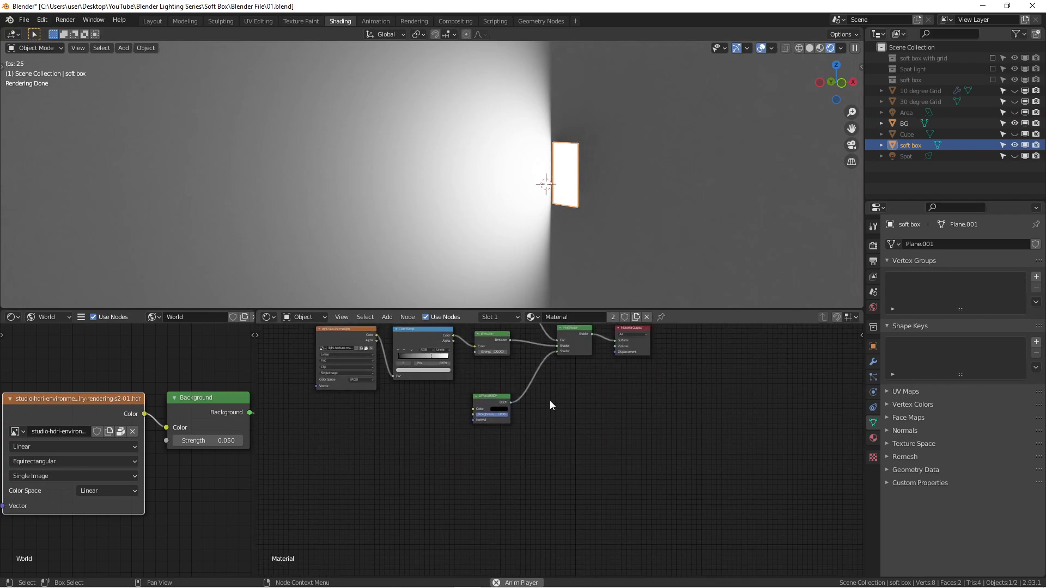
{"action": "scroll", "coordinate": [617, 475], "scroll_direction": "up", "scroll_amount": 3}
{"action": "scroll", "coordinate": [613, 466], "scroll_direction": "down", "scroll_amount": 3}
{"action": "middle_click_drag", "start_coordinate": [622, 474], "coordinate": [641, 511]}
{"action": "scroll", "coordinate": [635, 507], "scroll_direction": "down", "scroll_amount": 1}
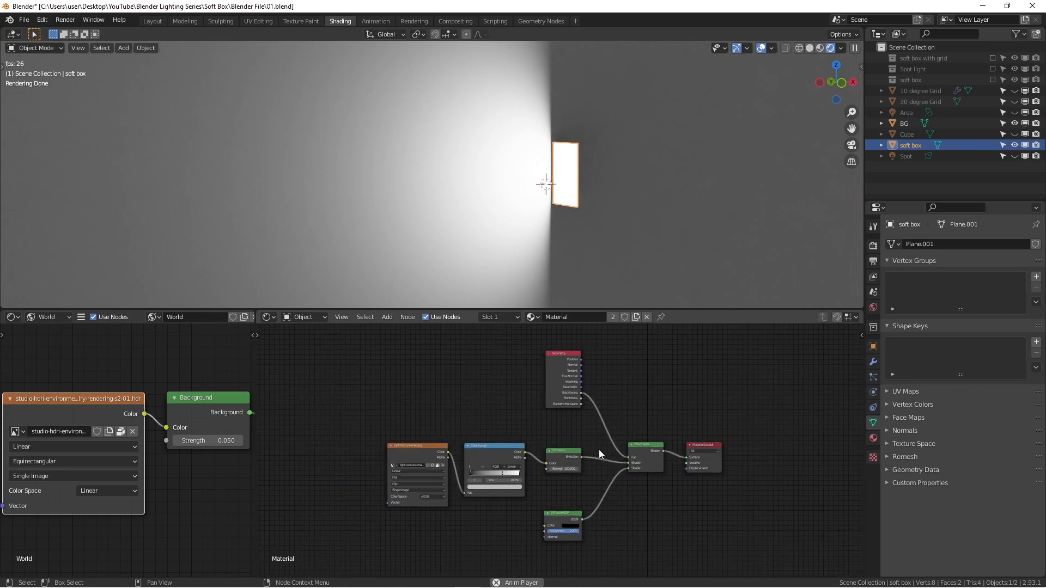
{"action": "left_click_drag", "start_coordinate": [567, 353], "coordinate": [557, 373]}
{"action": "scroll", "coordinate": [583, 436], "scroll_direction": "up", "scroll_amount": 7}
{"action": "middle_click_drag", "start_coordinate": [584, 423], "coordinate": [578, 389]}
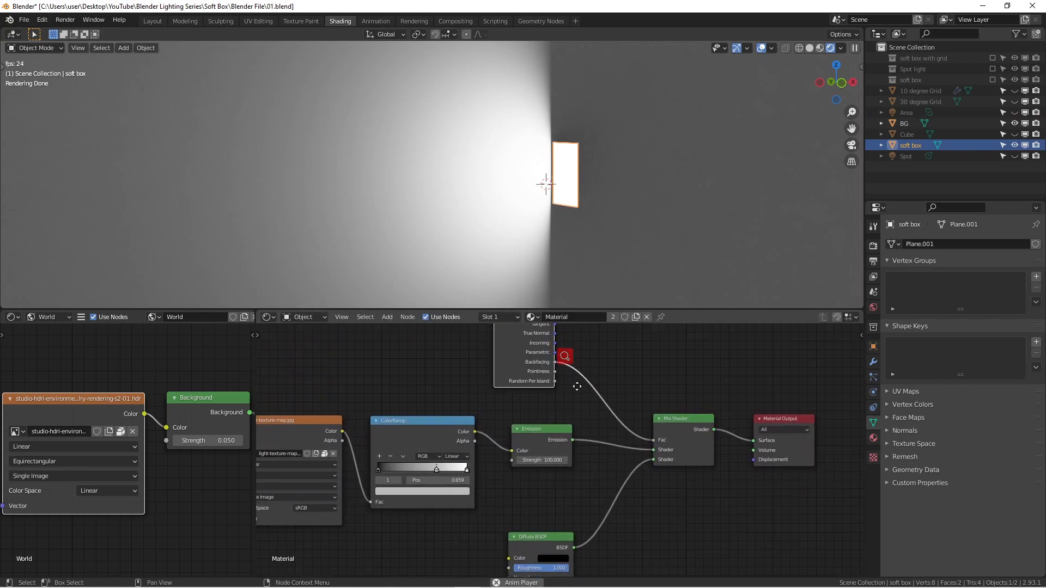
{"action": "scroll", "coordinate": [602, 418], "scroll_direction": "up", "scroll_amount": 3}
{"action": "scroll", "coordinate": [577, 384], "scroll_direction": "down", "scroll_amount": 4}
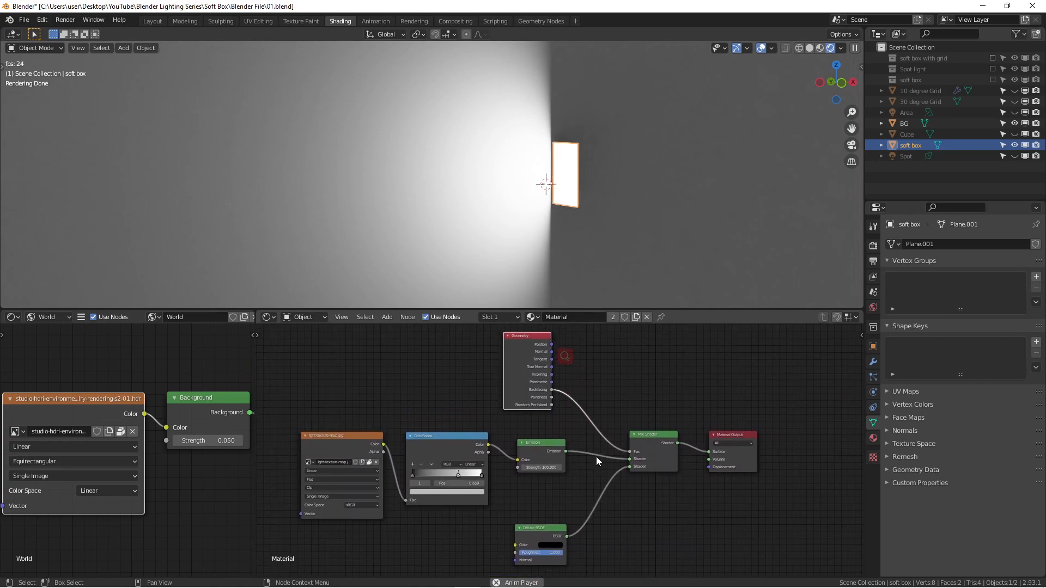
Reposition the Mix Shader and Material Output nodes with more space between them in the soft box material
{"action": "scroll", "coordinate": [594, 452], "scroll_direction": "up", "scroll_amount": 2}
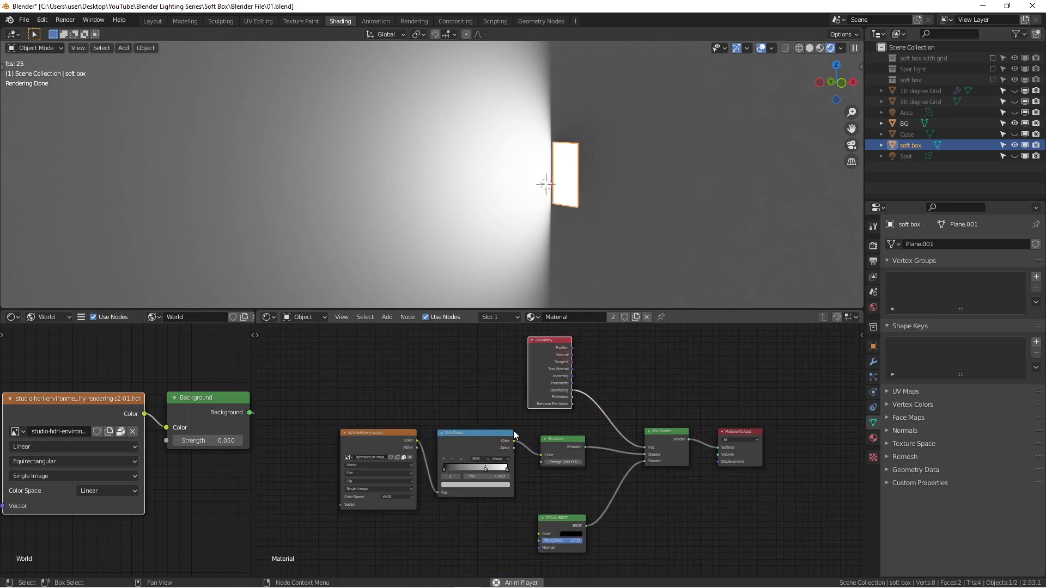
{"action": "scroll", "coordinate": [620, 443], "scroll_direction": "up", "scroll_amount": 1}
{"action": "scroll", "coordinate": [626, 436], "scroll_direction": "down", "scroll_amount": 2}
{"action": "left_click_drag", "start_coordinate": [649, 416], "coordinate": [639, 424]}
{"action": "left_click_drag", "start_coordinate": [743, 406], "coordinate": [772, 390]}
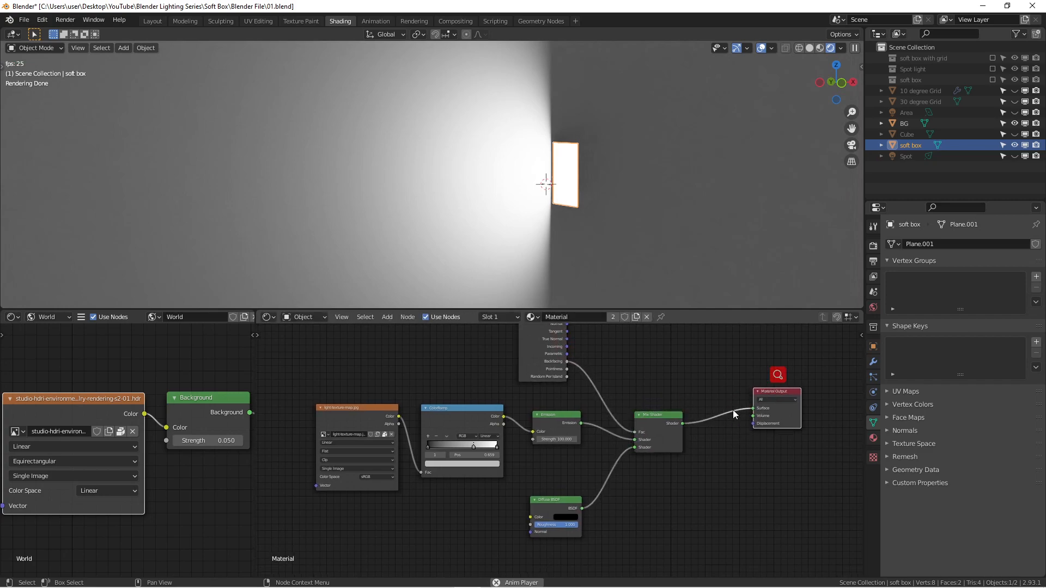
{"action": "middle_click_drag", "start_coordinate": [739, 420], "coordinate": [741, 439]}
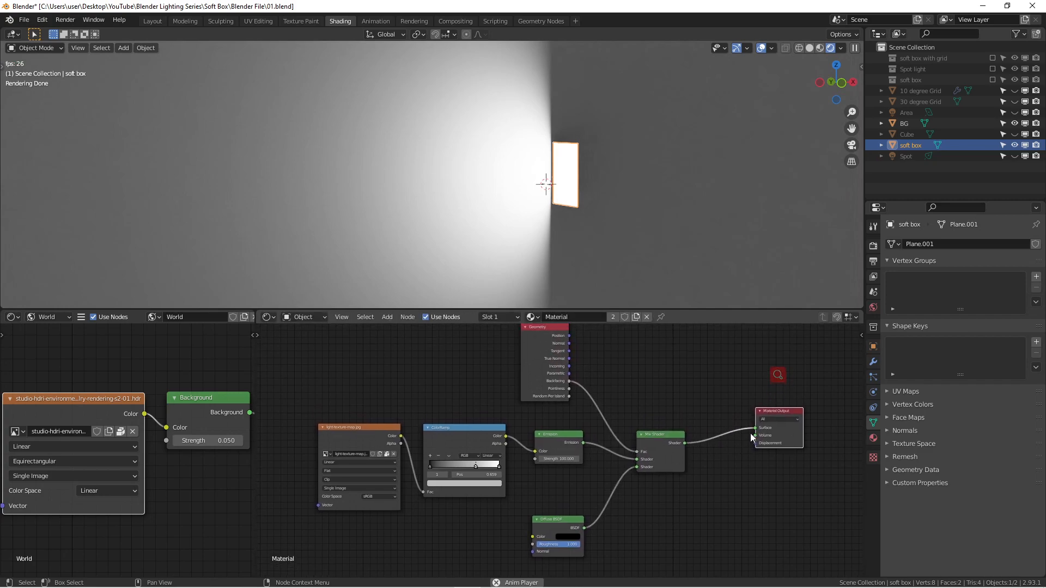
Reposition the Emission and Diffuse BSDF nodes feeding the soft box material's Mix Shader, bringing the Diffuse BSDF closer to the Emission node
{"action": "scroll", "coordinate": [551, 437], "scroll_direction": "up", "scroll_amount": 3}
{"action": "left_click_drag", "start_coordinate": [541, 437], "coordinate": [560, 430]}
{"action": "scroll", "coordinate": [560, 430], "scroll_direction": "down", "scroll_amount": 1}
{"action": "middle_click_drag", "start_coordinate": [581, 513], "coordinate": [583, 461]}
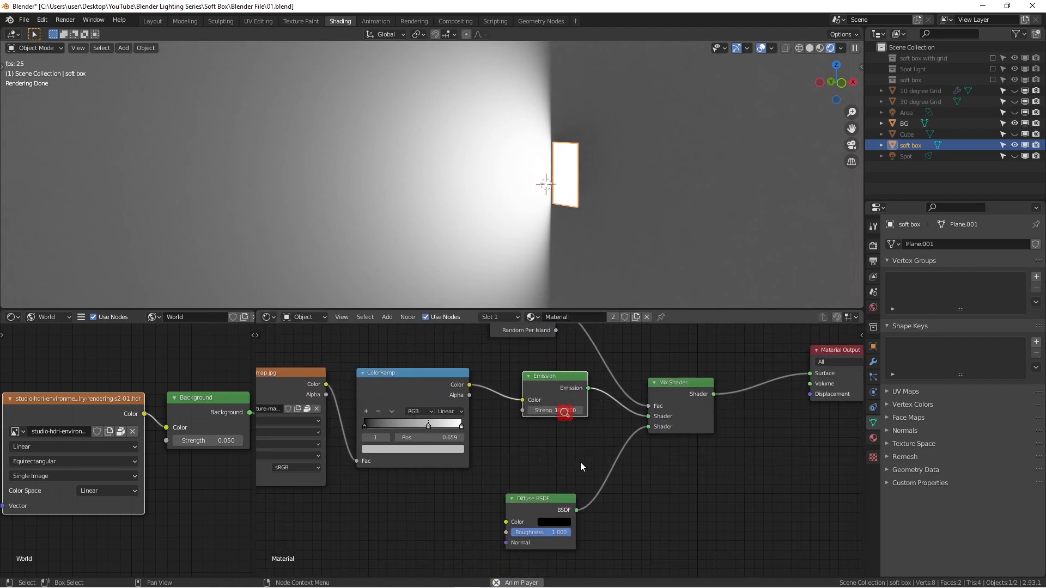
{"action": "left_click_drag", "start_coordinate": [554, 501], "coordinate": [576, 473]}
{"action": "middle_click_drag", "start_coordinate": [578, 473], "coordinate": [594, 492]}
{"action": "scroll", "coordinate": [580, 491], "scroll_direction": "down", "scroll_amount": 1}
{"action": "scroll", "coordinate": [583, 491], "scroll_direction": "up", "scroll_amount": 2}
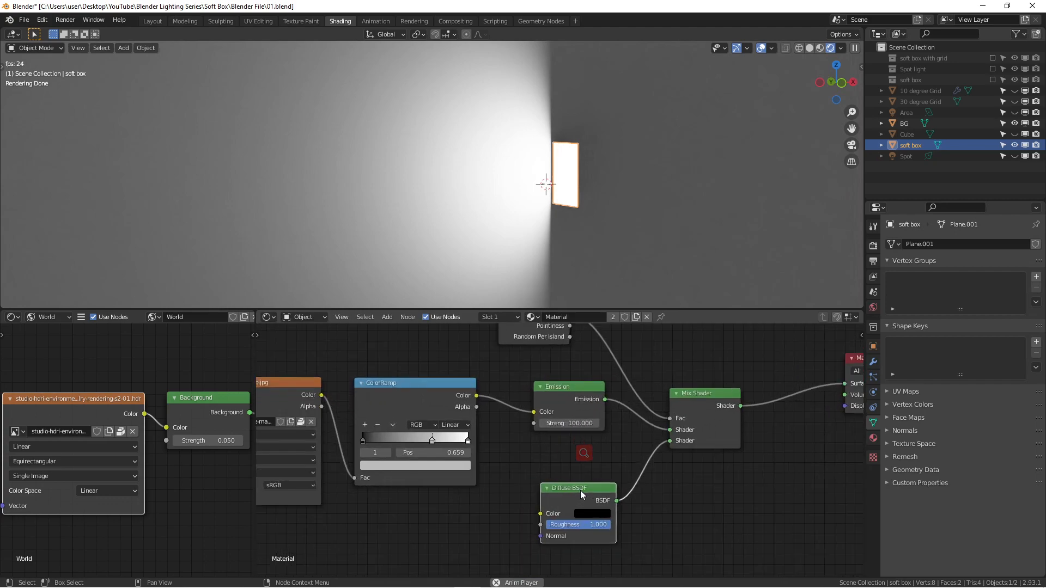
{"action": "left_click_drag", "start_coordinate": [580, 489], "coordinate": [567, 480]}
{"action": "scroll", "coordinate": [642, 489], "scroll_direction": "down", "scroll_amount": 1}
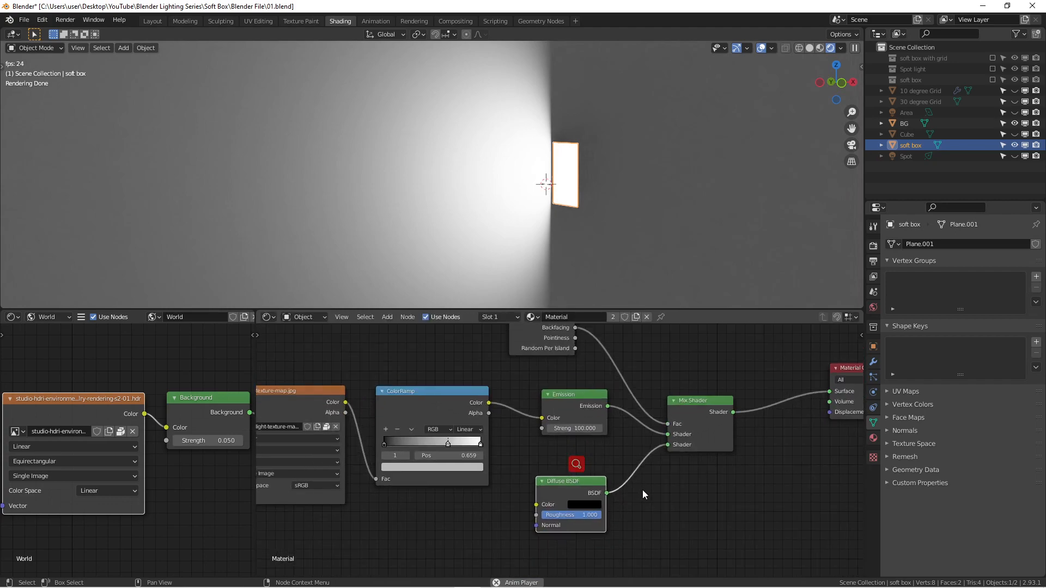
{"action": "middle_click_drag", "start_coordinate": [648, 498], "coordinate": [636, 490]}
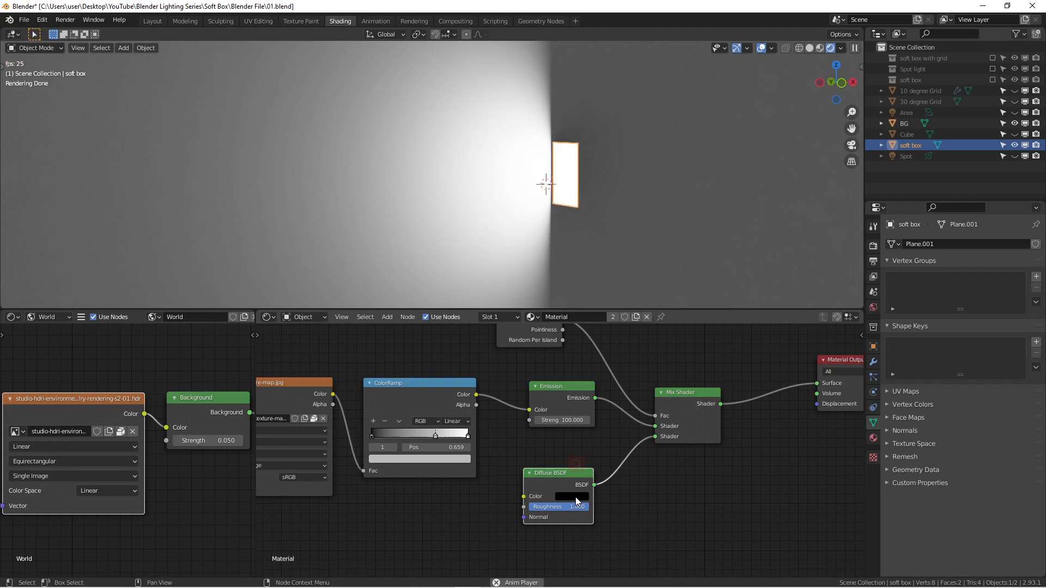
Examine the back side of the soft box plane together with the shaders mixed by its Backfacing input
{"action": "scroll", "coordinate": [623, 493], "scroll_direction": "down", "scroll_amount": 4}
{"action": "middle_click_drag", "start_coordinate": [622, 495], "coordinate": [600, 526]}
{"action": "middle_click_drag", "start_coordinate": [585, 205], "coordinate": [545, 180]}
{"action": "scroll", "coordinate": [626, 481], "scroll_direction": "up", "scroll_amount": 1}
{"action": "scroll", "coordinate": [626, 481], "scroll_direction": "up", "scroll_amount": 1}
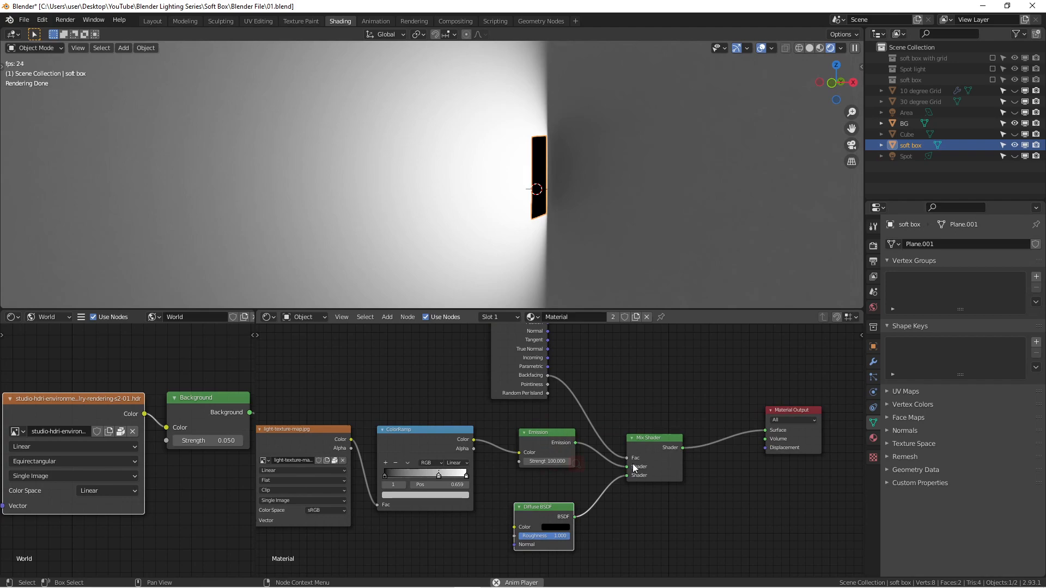
Link the Emission output directly to the Material Output's Surface, bypassing the Mix Shader, and inspect the light on both sides of the plane
{"action": "left_click_drag", "start_coordinate": [626, 466], "coordinate": [767, 430]}
{"action": "middle_click_drag", "start_coordinate": [550, 182], "coordinate": [472, 204]}
{"action": "middle_click_drag", "start_coordinate": [595, 213], "coordinate": [576, 189]}
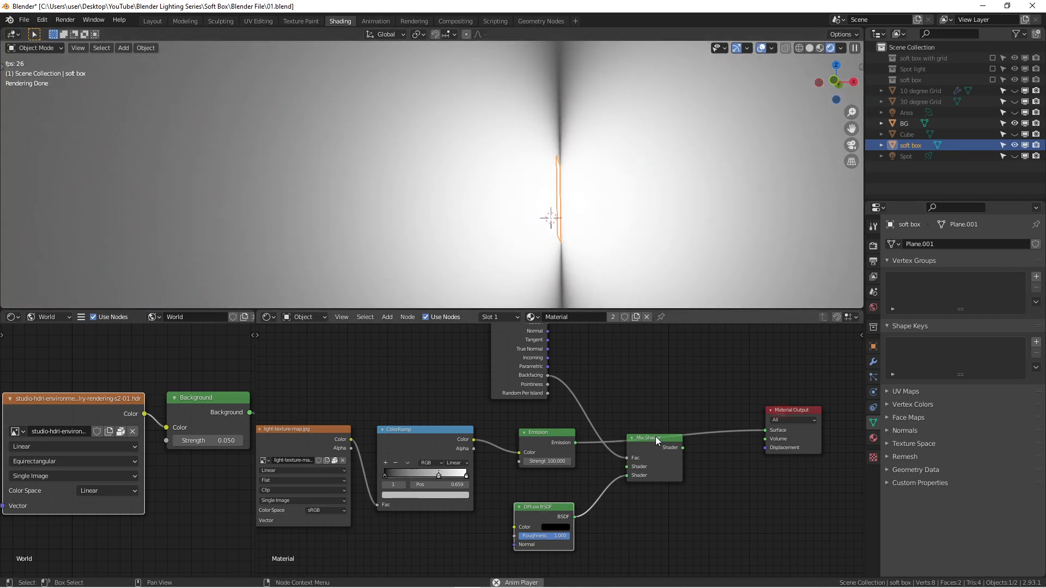
{"action": "mouse_move", "coordinate": [587, 247]}
{"action": "middle_mouse_down"}
{"action": "mouse_move", "coordinate": [576, 196]}
{"action": "mouse_move", "coordinate": [605, 210]}
{"action": "mouse_move", "coordinate": [568, 206]}
{"action": "mouse_move", "coordinate": [600, 205]}
{"action": "mouse_move", "coordinate": [594, 211]}
{"action": "middle_mouse_up"}
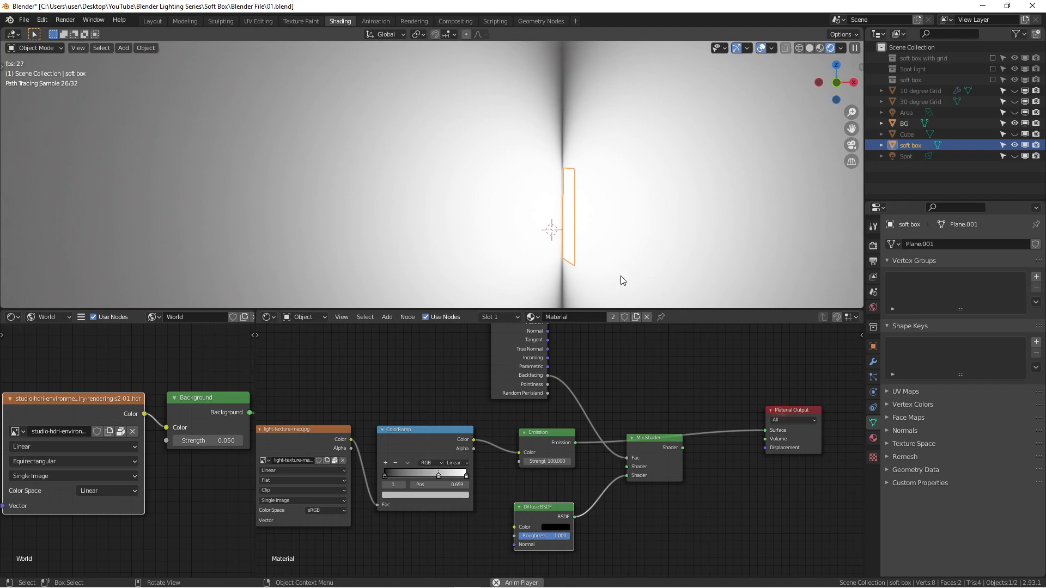
{"action": "middle_click_drag", "start_coordinate": [665, 420], "coordinate": [645, 363]}
{"action": "middle_click_drag", "start_coordinate": [586, 223], "coordinate": [567, 178]}
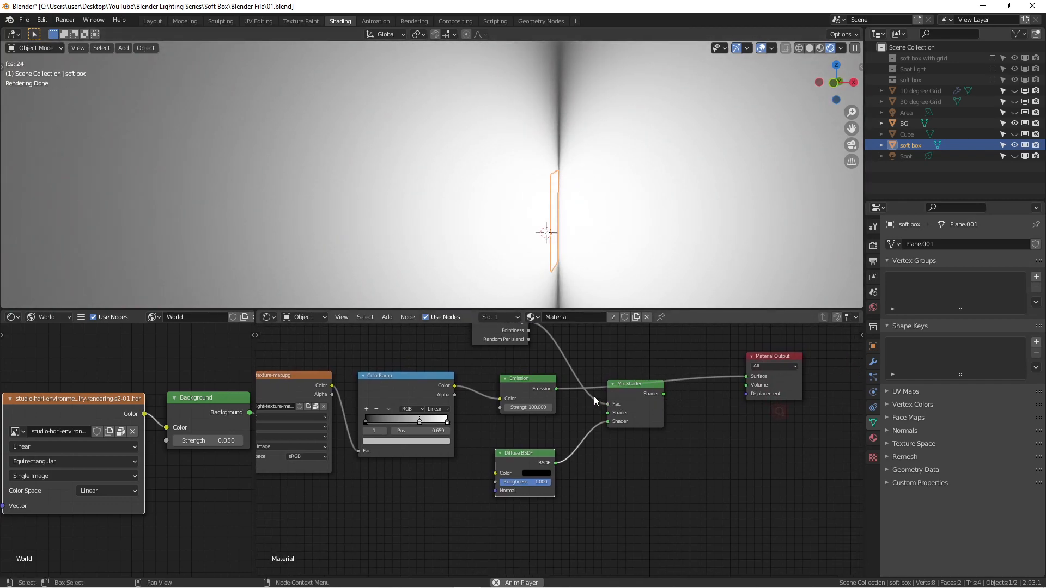
Reconnect the Emission through the Mix Shader to the Material Output's Surface and cut the ColorRamp's link to the Emission node
{"action": "left_click_drag", "start_coordinate": [554, 387], "coordinate": [607, 413]}
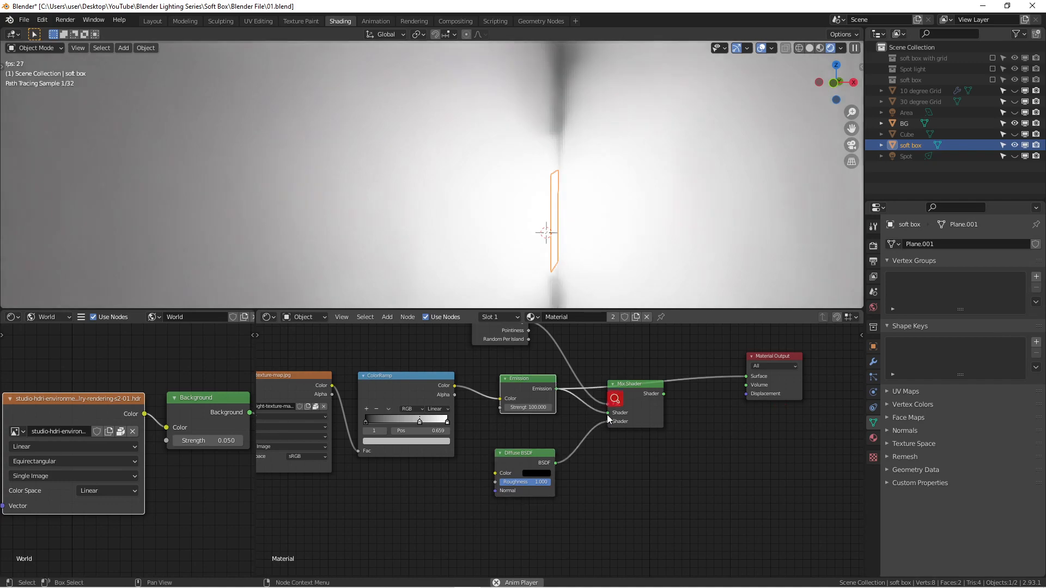
{"action": "left_click_drag", "start_coordinate": [664, 393], "coordinate": [746, 376]}
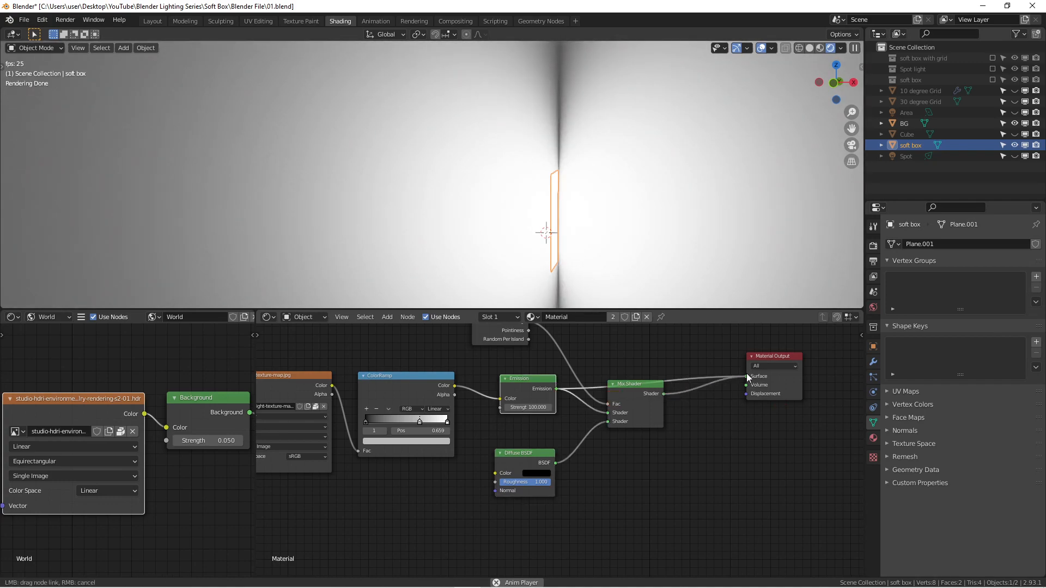
{"action": "right_click_drag", "start_coordinate": [484, 393], "coordinate": [483, 430], "text": "ctrl"}
Move the Geometry node closer to the Mix Shader and follow its Backfacing link to the Fac input
{"action": "scroll", "coordinate": [546, 406], "scroll_direction": "down", "scroll_amount": 3}
{"action": "middle_click_drag", "start_coordinate": [546, 412], "coordinate": [528, 430]}
{"action": "middle_click_drag", "start_coordinate": [492, 327], "coordinate": [522, 408]}
{"action": "scroll", "coordinate": [486, 364], "scroll_direction": "up", "scroll_amount": 4}
{"action": "scroll", "coordinate": [485, 363], "scroll_direction": "up", "scroll_amount": 1}
{"action": "scroll", "coordinate": [522, 406], "scroll_direction": "up", "scroll_amount": 1}
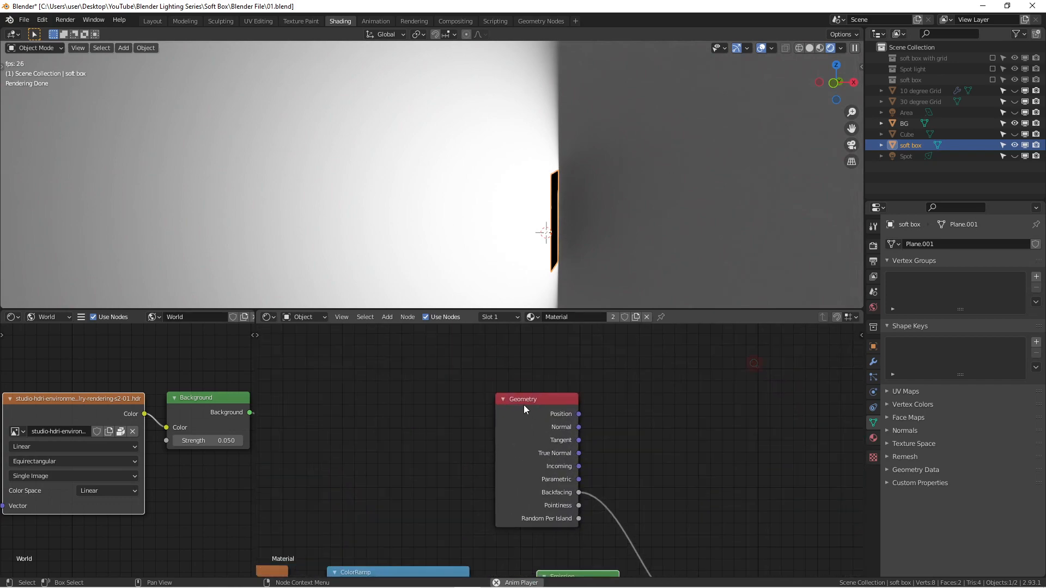
{"action": "left_click_drag", "start_coordinate": [540, 403], "coordinate": [606, 404]}
{"action": "scroll", "coordinate": [639, 442], "scroll_direction": "down", "scroll_amount": 1}
{"action": "middle_click_drag", "start_coordinate": [639, 442], "coordinate": [496, 367]}
{"action": "scroll", "coordinate": [463, 416], "scroll_direction": "up", "scroll_amount": 1}
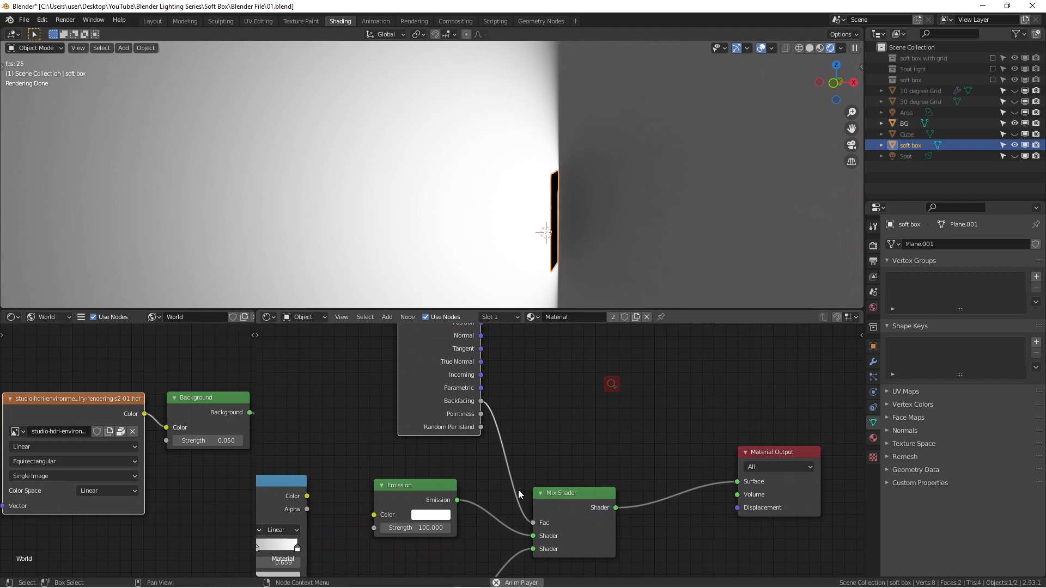
Compare the front and back sides of the soft box plane from several angles, including the front view
{"action": "middle_click_drag", "start_coordinate": [559, 199], "coordinate": [496, 256]}
{"action": "middle_click_drag", "start_coordinate": [561, 211], "coordinate": [664, 186]}
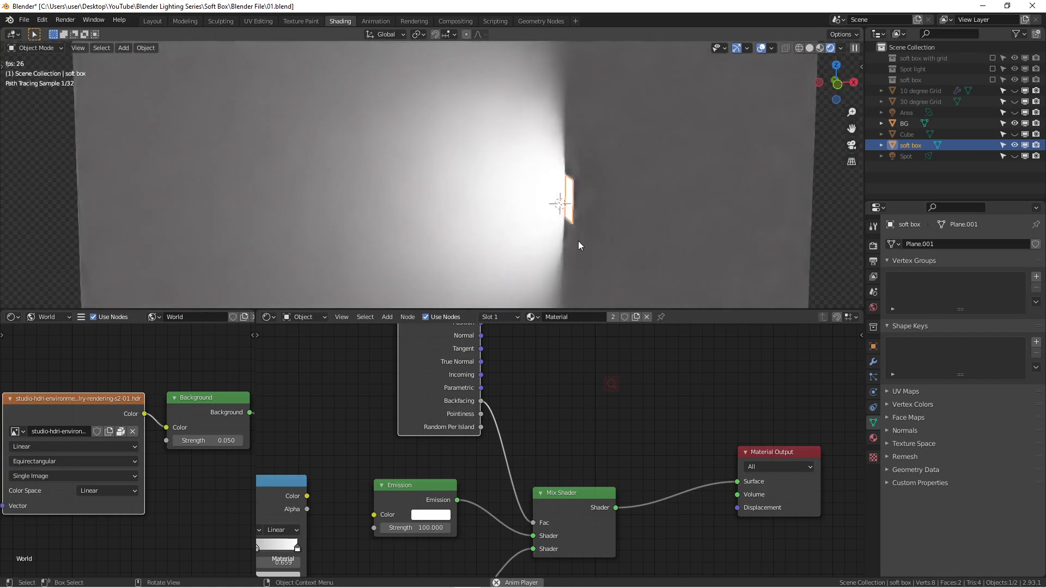
{"action": "scroll", "coordinate": [610, 417], "scroll_direction": "down", "scroll_amount": 2}
{"action": "middle_click_drag", "start_coordinate": [614, 416], "coordinate": [682, 401]}
{"action": "middle_click_drag", "start_coordinate": [620, 211], "coordinate": [592, 191]}
{"action": "key", "text": "KP_1"}
{"action": "scroll", "coordinate": [613, 436], "scroll_direction": "up", "scroll_amount": 3}
{"action": "middle_click_drag", "start_coordinate": [680, 417], "coordinate": [756, 400]}
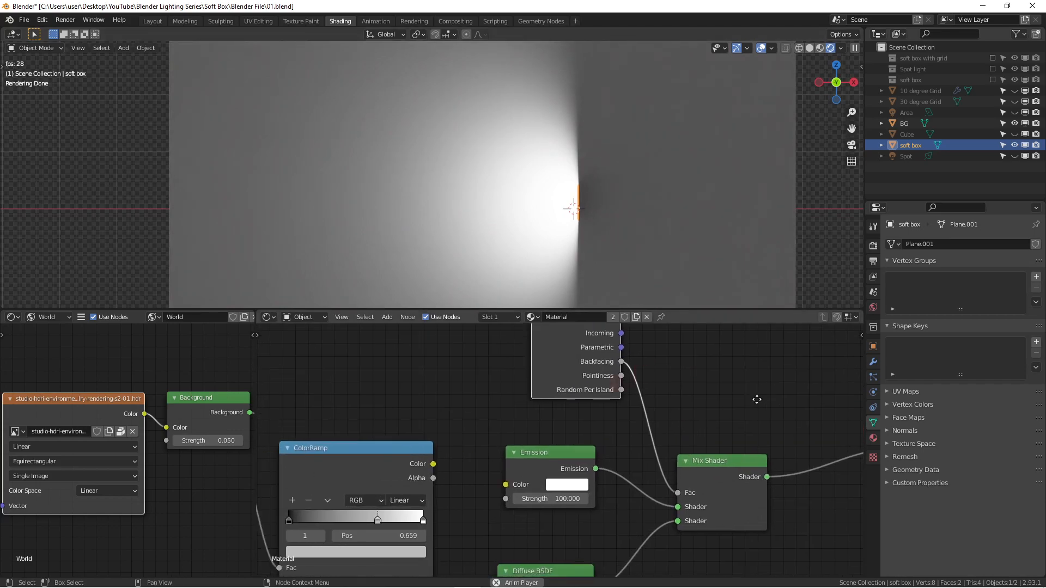
Link the light-texture-map.jpg Color output directly to the Emission Color and move the ColorRamp node below that link
{"action": "scroll", "coordinate": [697, 427], "scroll_direction": "down", "scroll_amount": 4}
{"action": "scroll", "coordinate": [612, 260], "scroll_direction": "up", "scroll_amount": 2}
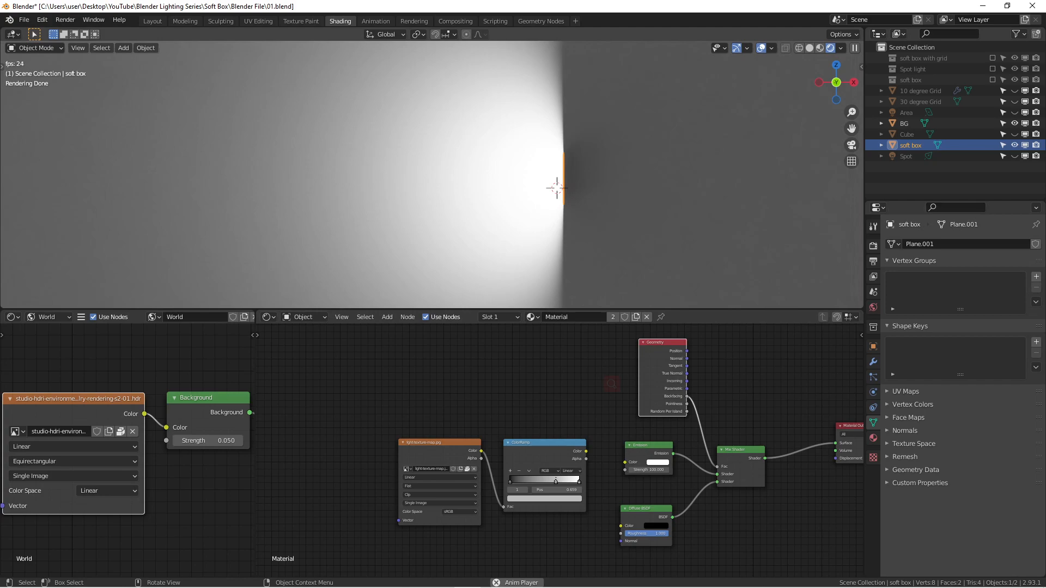
{"action": "scroll", "coordinate": [490, 425], "scroll_direction": "up", "scroll_amount": 5}
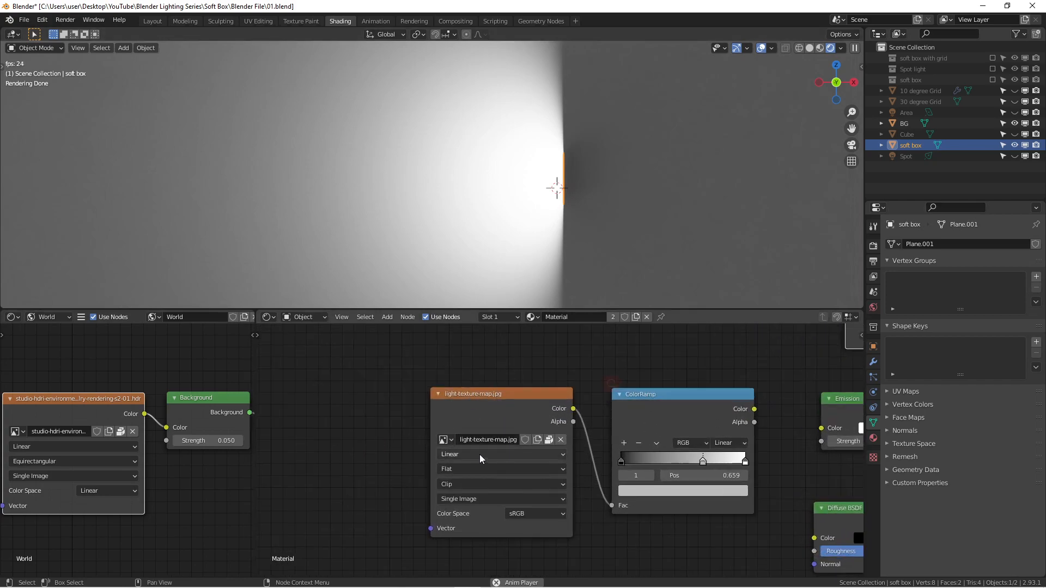
{"action": "scroll", "coordinate": [470, 396], "scroll_direction": "down", "scroll_amount": 2}
{"action": "middle_click_drag", "start_coordinate": [470, 396], "coordinate": [464, 406]}
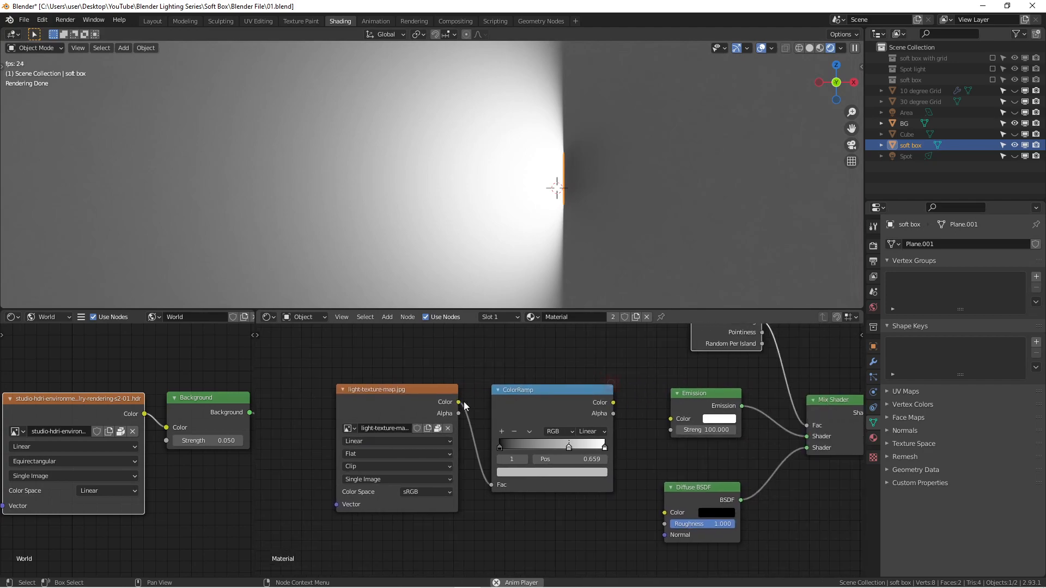
{"action": "left_click_drag", "start_coordinate": [459, 402], "coordinate": [670, 418]}
{"action": "left_click_drag", "start_coordinate": [572, 390], "coordinate": [572, 462]}
Inspect the emissive face of the soft box plane with the image texture feeding the Emission node
{"action": "middle_click_drag", "start_coordinate": [577, 262], "coordinate": [478, 185]}
{"action": "scroll", "coordinate": [477, 184], "scroll_direction": "up", "scroll_amount": 2}
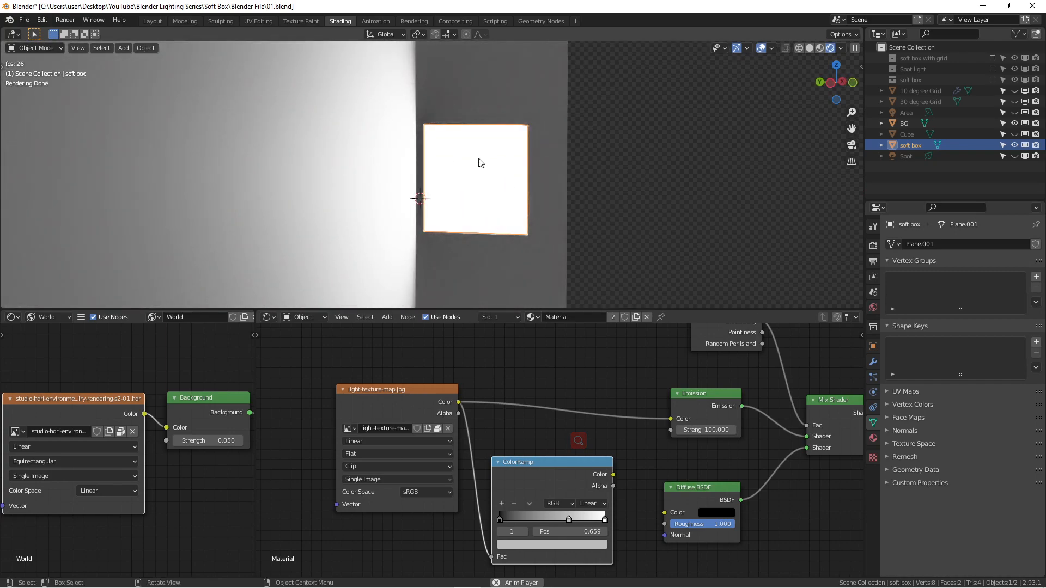
{"action": "scroll", "coordinate": [472, 183], "scroll_direction": "up", "scroll_amount": 4}
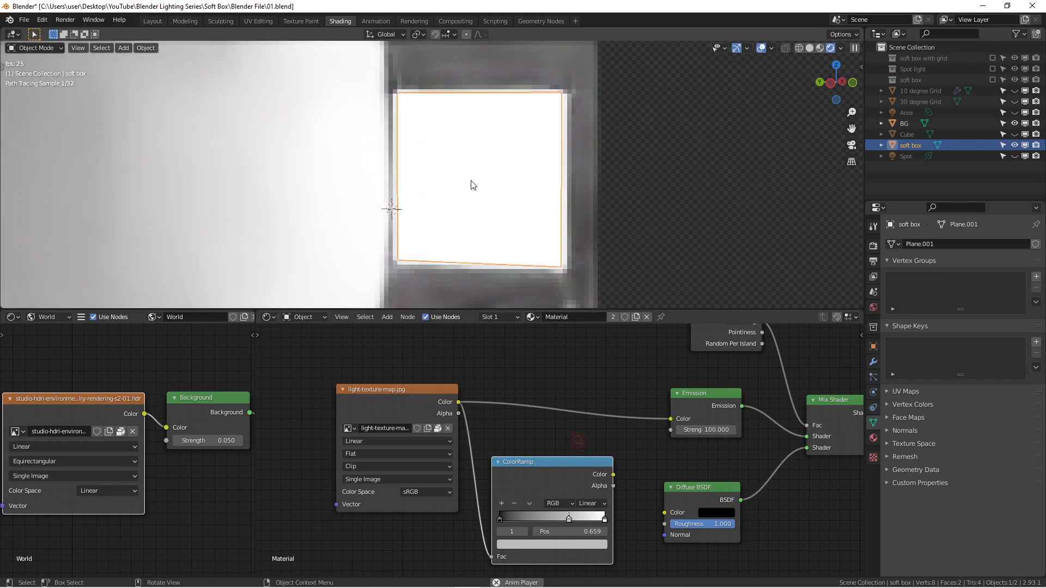
{"action": "scroll", "coordinate": [490, 195], "scroll_direction": "down", "scroll_amount": 5}
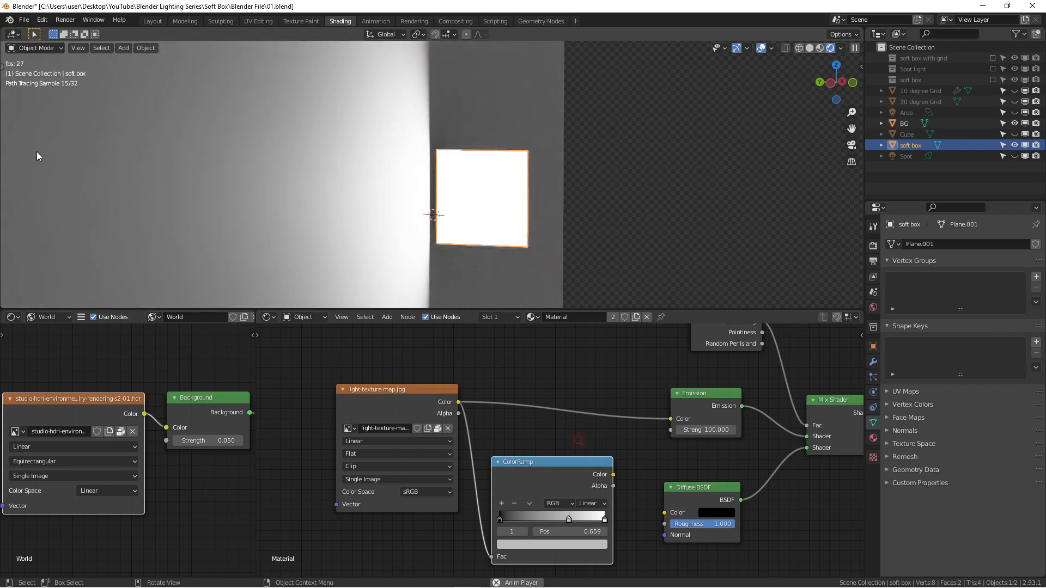
Switch to light texture map.psb in Photoshop and compare the texture with the Color Fill 1 layer hidden and shown
{"action": "left_click_drag", "start_coordinate": [0, 55], "coordinate": [1004, 1]}
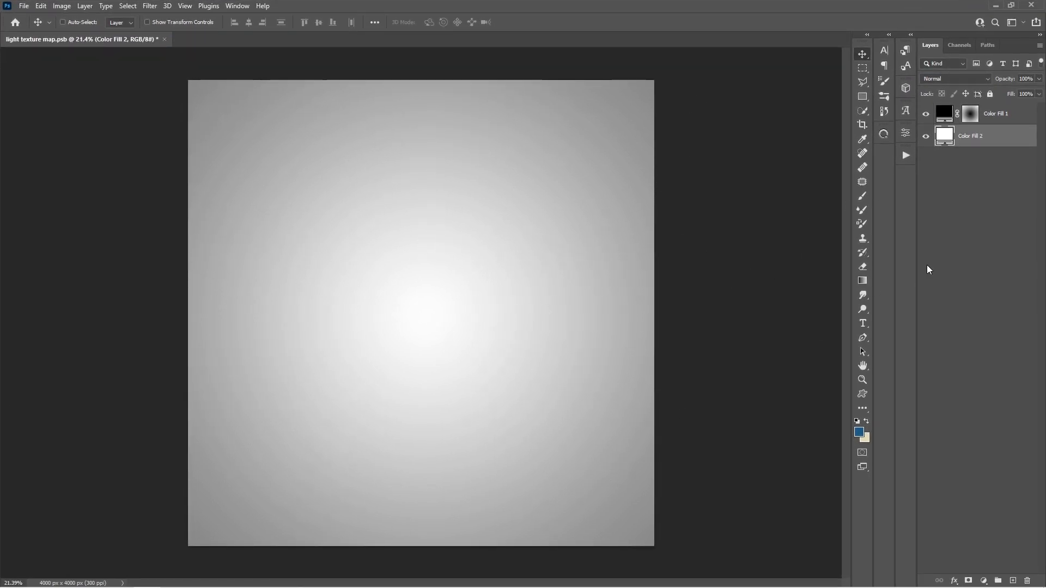
{"action": "left_click", "coordinate": [926, 114]}
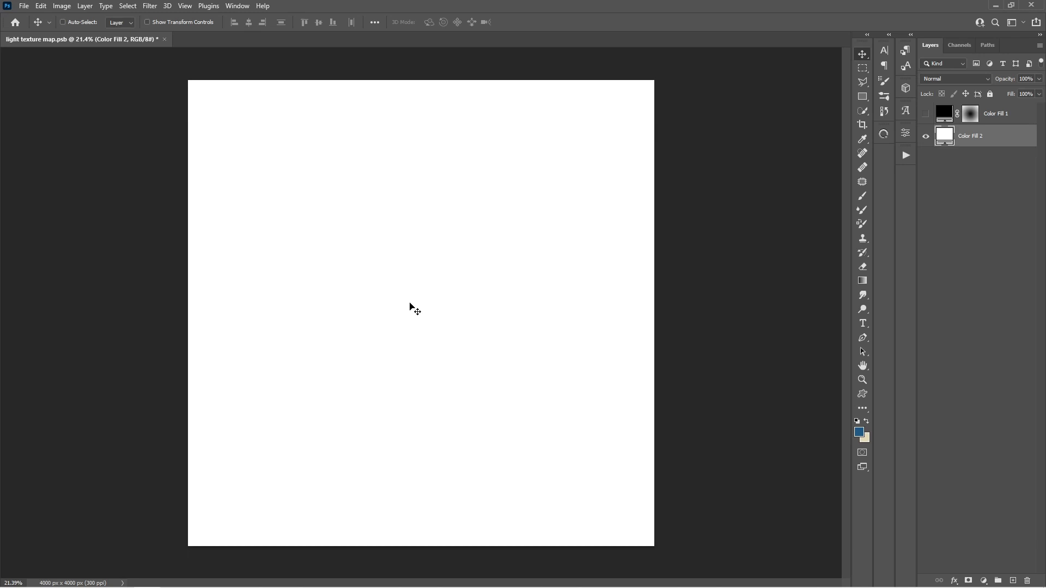
{"action": "left_click", "coordinate": [926, 114]}
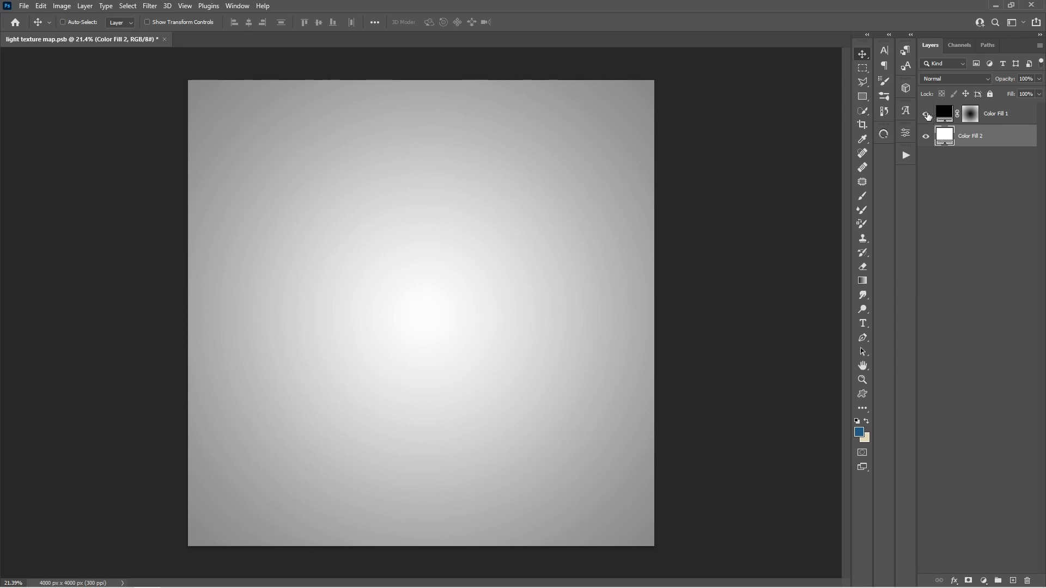
{"action": "left_click", "coordinate": [926, 114]}
{"action": "left_click", "coordinate": [926, 115]}
Disable and re-enable the Color Fill 1 layer mask to compare the texture without and with its gradient
{"action": "left_click", "coordinate": [961, 123]}
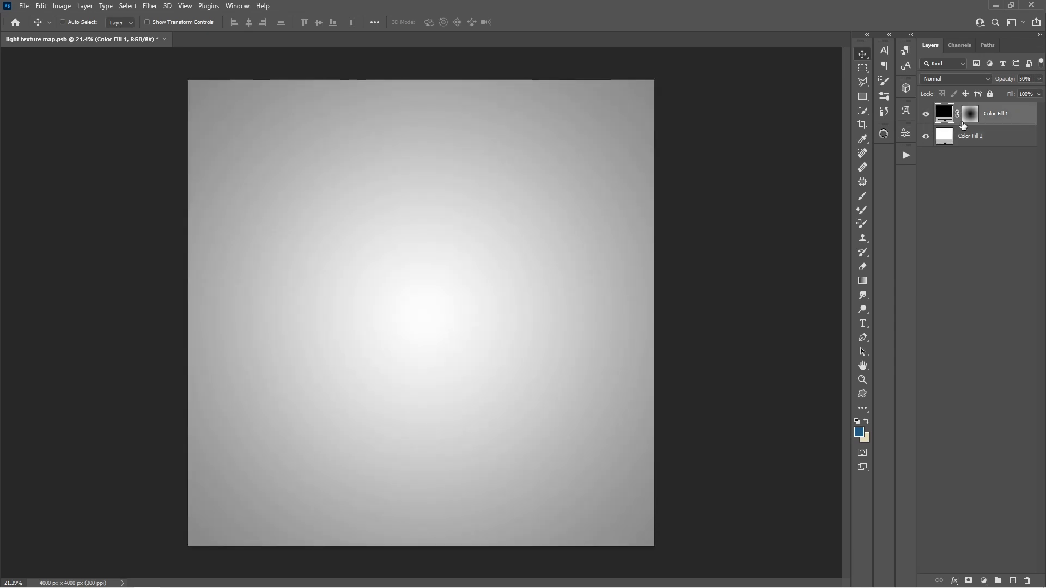
{"action": "left_click", "coordinate": [970, 117], "text": "shift"}
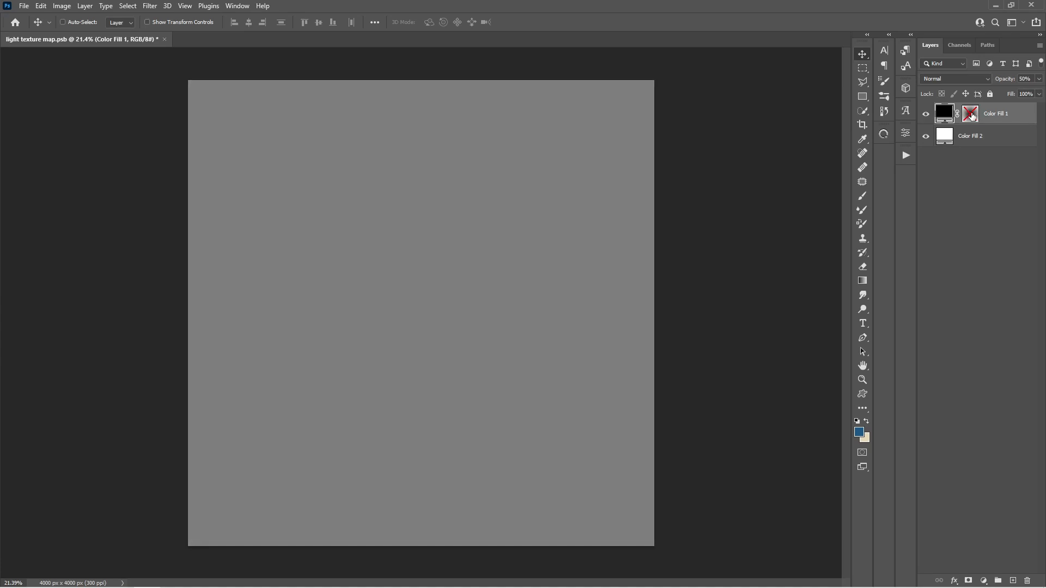
{"action": "left_click", "coordinate": [971, 116], "text": "shift"}
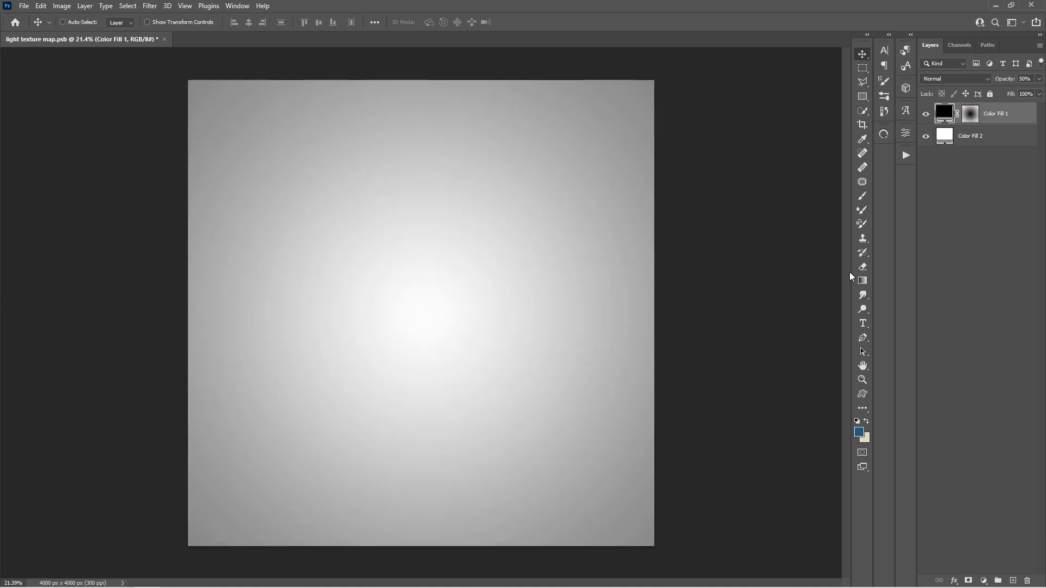
Draw a trial radial gradient slightly off centre on the Color Fill 1 layer mask and undo it
{"action": "left_click", "coordinate": [860, 281]}
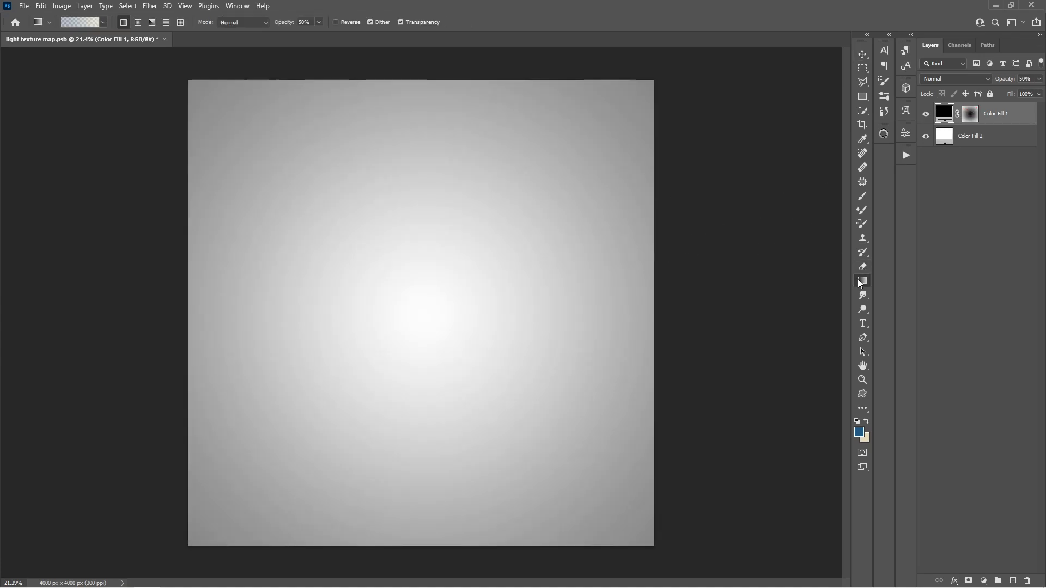
{"action": "left_click", "coordinate": [138, 22]}
{"action": "left_click", "coordinate": [972, 115]}
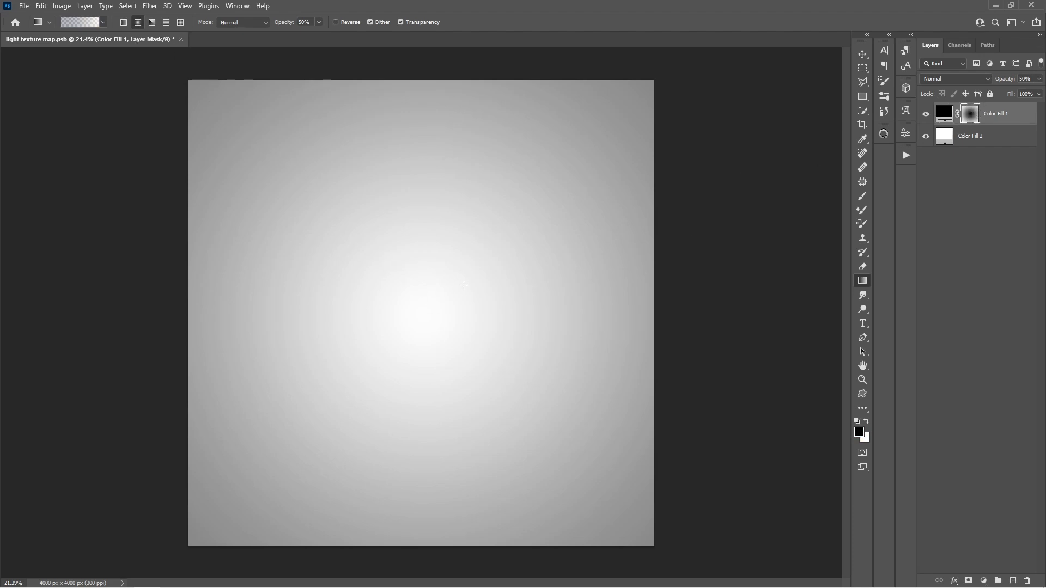
{"action": "left_click_drag", "start_coordinate": [464, 298], "coordinate": [594, 372]}
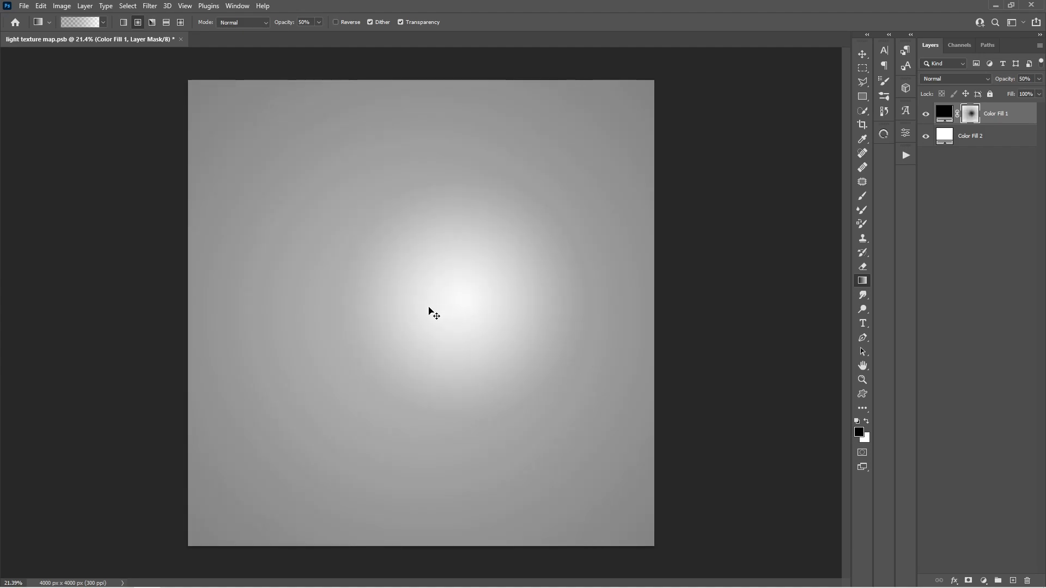
{"action": "key", "text": "ctrl+z"}
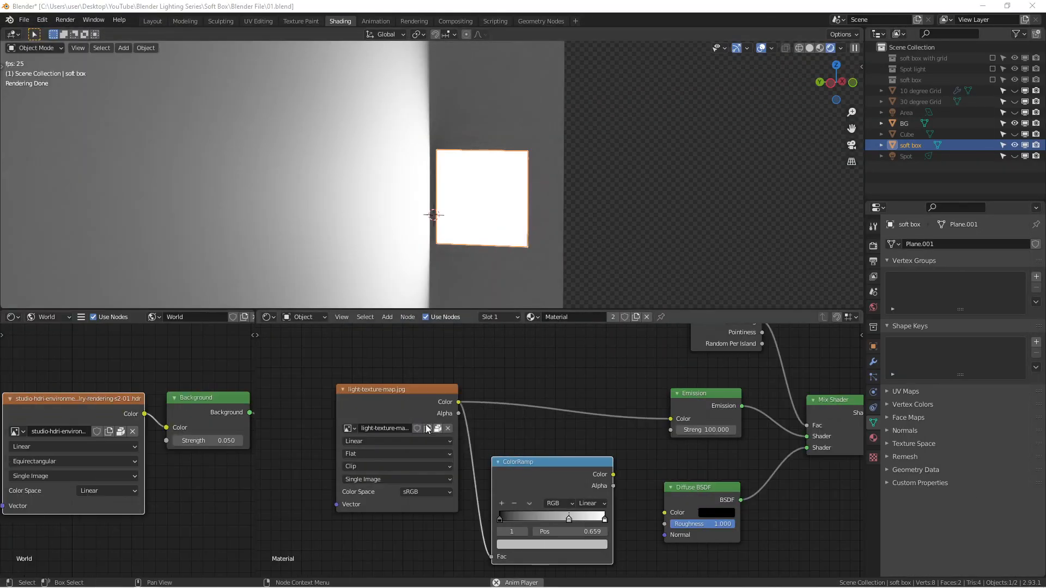
Back in Blender, link the ColorRamp's Alpha output to the Emission Color and move the ColorRamp up between the image texture and Emission nodes
{"action": "scroll", "coordinate": [401, 391], "scroll_direction": "down", "scroll_amount": 3}
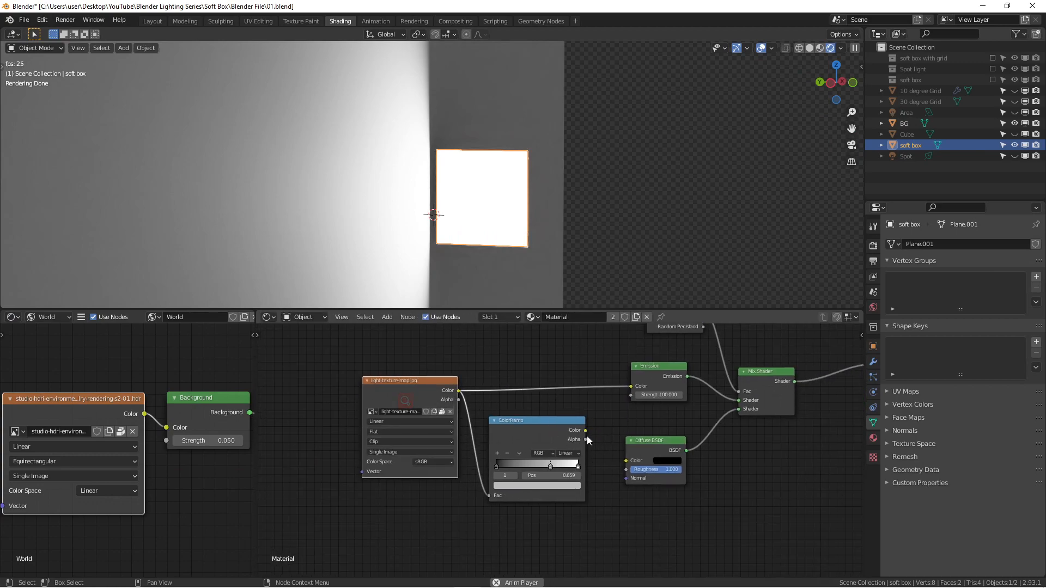
{"action": "left_click_drag", "start_coordinate": [585, 439], "coordinate": [630, 384]}
{"action": "left_click_drag", "start_coordinate": [522, 426], "coordinate": [530, 346]}
Try sliding the ColorRamp's middle stop toward the dark end and undo the change
{"action": "scroll", "coordinate": [526, 381], "scroll_direction": "up", "scroll_amount": 3}
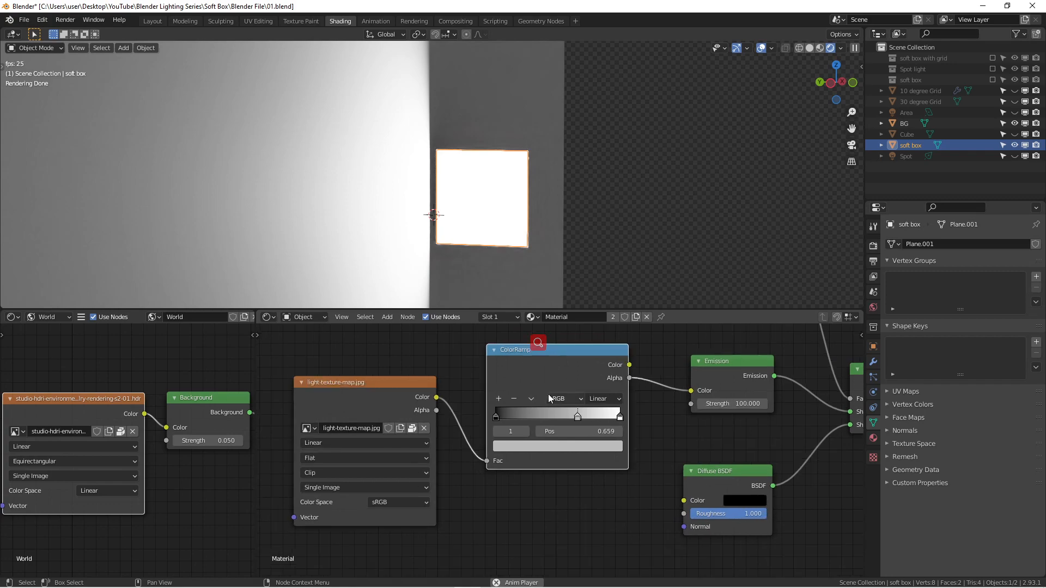
{"action": "left_click_drag", "start_coordinate": [580, 423], "coordinate": [559, 428]}
{"action": "key", "text": "ctrl+z"}
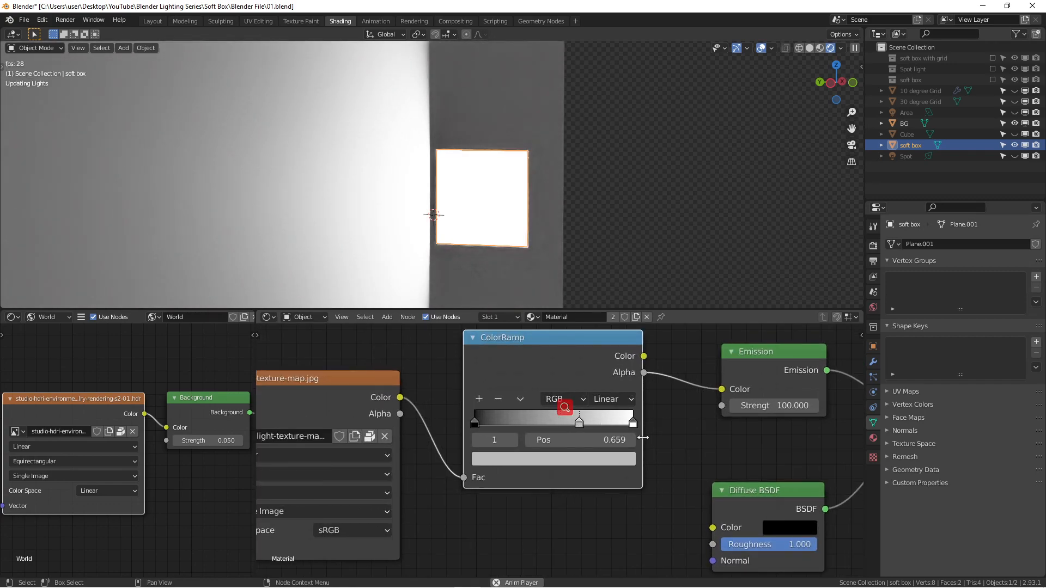
Shift the light-texture-map.jpg node slightly up and closer to the ColorRamp in the soft box material
{"action": "scroll", "coordinate": [652, 464], "scroll_direction": "down", "scroll_amount": 3}
{"action": "scroll", "coordinate": [631, 498], "scroll_direction": "down", "scroll_amount": 4}
{"action": "middle_click_drag", "start_coordinate": [654, 463], "coordinate": [598, 506]}
{"action": "scroll", "coordinate": [620, 431], "scroll_direction": "down", "scroll_amount": 4}
{"action": "scroll", "coordinate": [601, 484], "scroll_direction": "down", "scroll_amount": 2}
{"action": "scroll", "coordinate": [523, 410], "scroll_direction": "up", "scroll_amount": 1}
{"action": "middle_click_drag", "start_coordinate": [524, 411], "coordinate": [525, 444]}
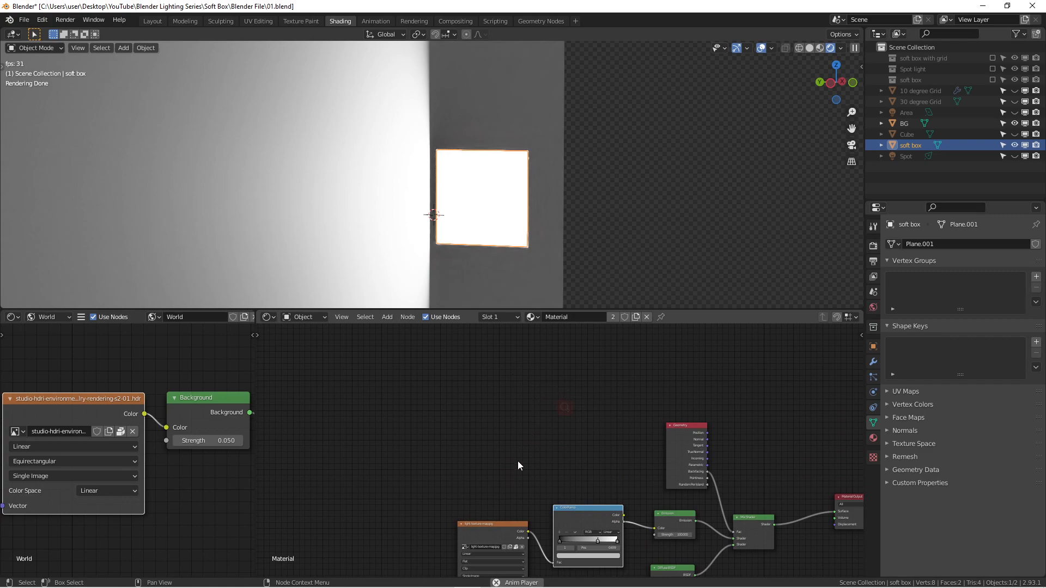
{"action": "left_click_drag", "start_coordinate": [508, 527], "coordinate": [513, 514]}
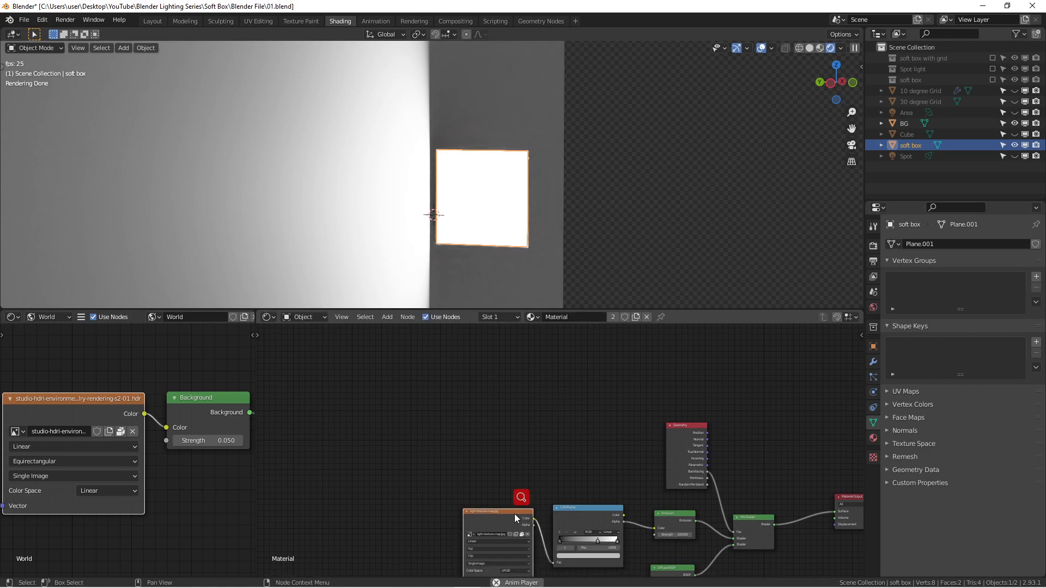
{"action": "scroll", "coordinate": [512, 402], "scroll_direction": "down", "scroll_amount": 1}
Add a Gradient Texture node in the empty space above the soft box material's existing nodes
{"action": "right_click", "coordinate": [538, 376]}
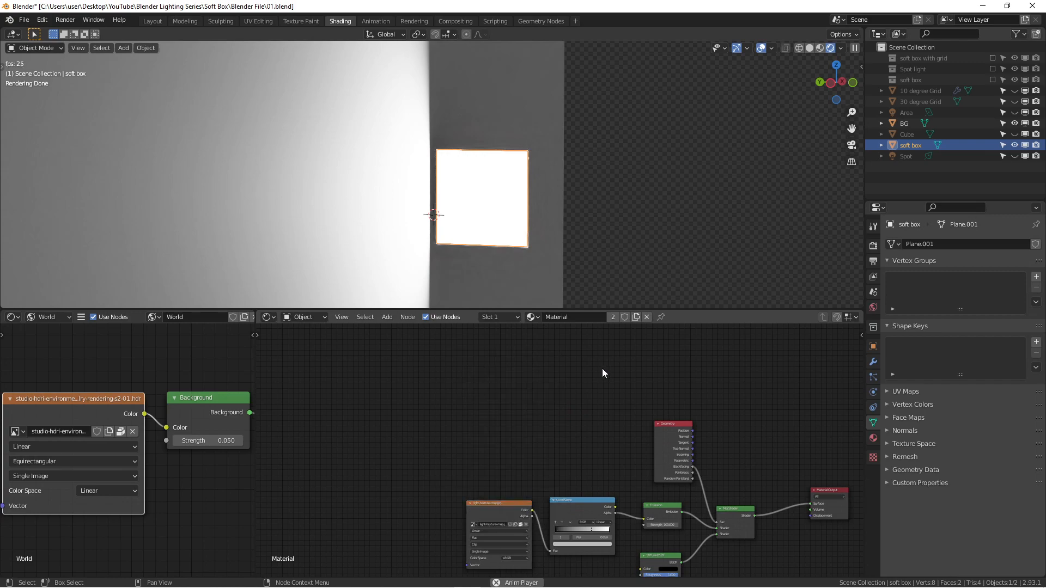
{"action": "middle_click_drag", "start_coordinate": [603, 367], "coordinate": [560, 415]}
{"action": "right_click", "coordinate": [550, 370]}
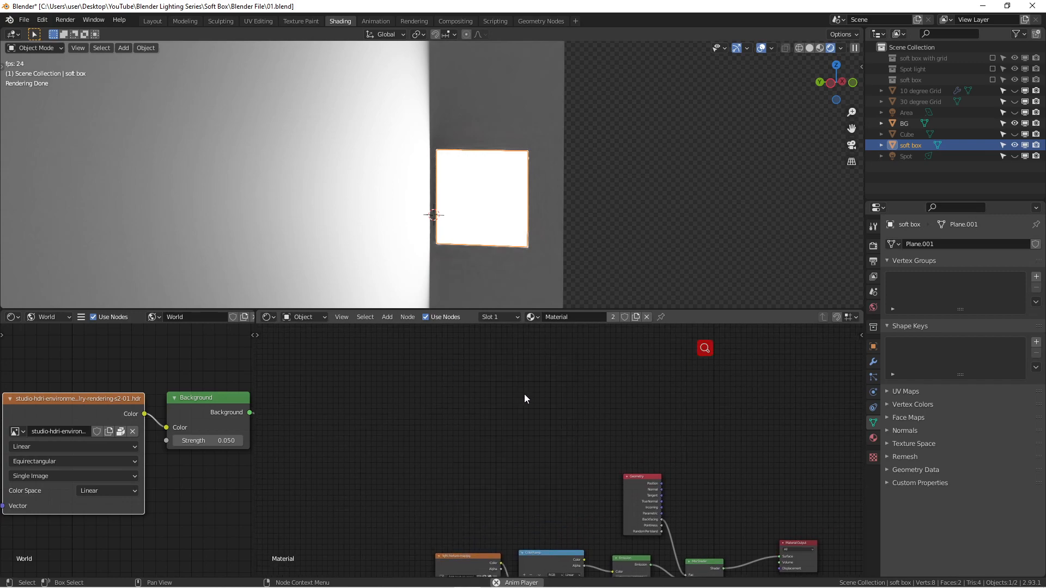
{"action": "key", "text": "shift+a"}
{"action": "key", "text": "Escape"}
{"action": "key", "text": "shift+a"}
{"action": "left_click", "coordinate": [502, 384]}
{"action": "type", "text": "grad"}
{"action": "key", "text": "Return"}
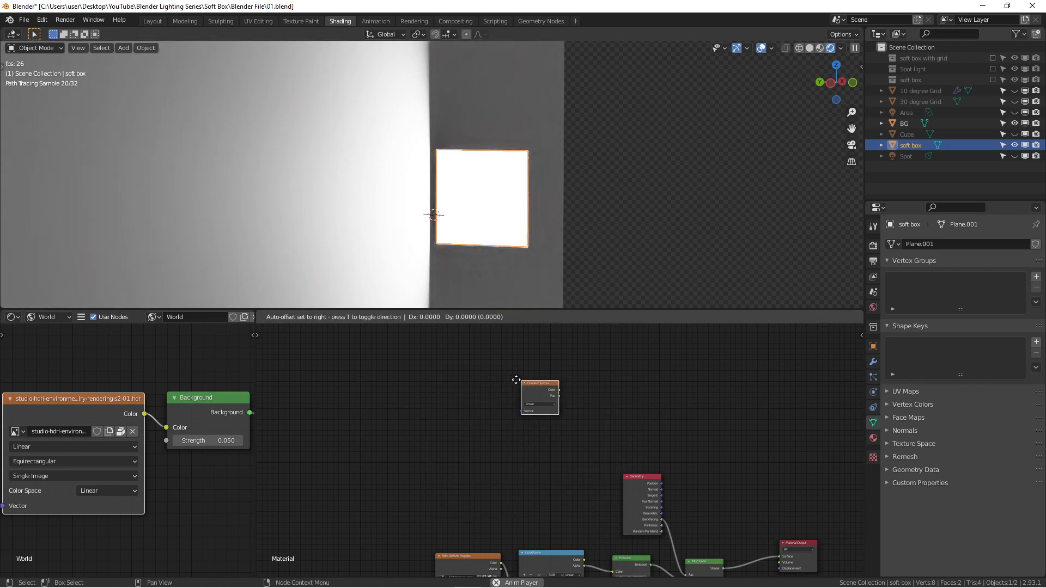
{"action": "left_click", "coordinate": [519, 381]}
Set the Gradient Texture node's gradient type to Quadratic Sphere
{"action": "scroll", "coordinate": [522, 381], "scroll_direction": "up", "scroll_amount": 2}
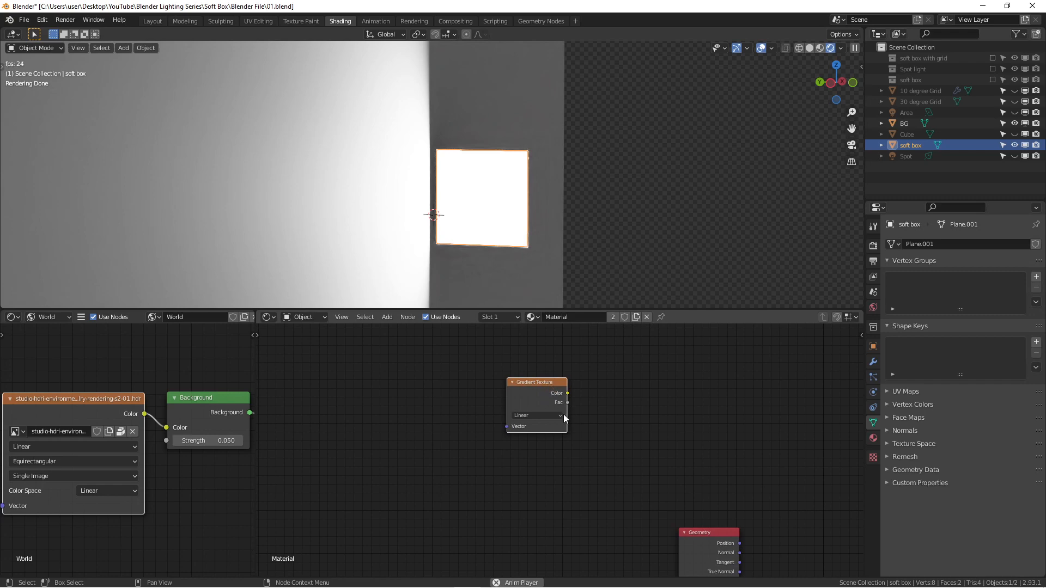
{"action": "left_click", "coordinate": [551, 416]}
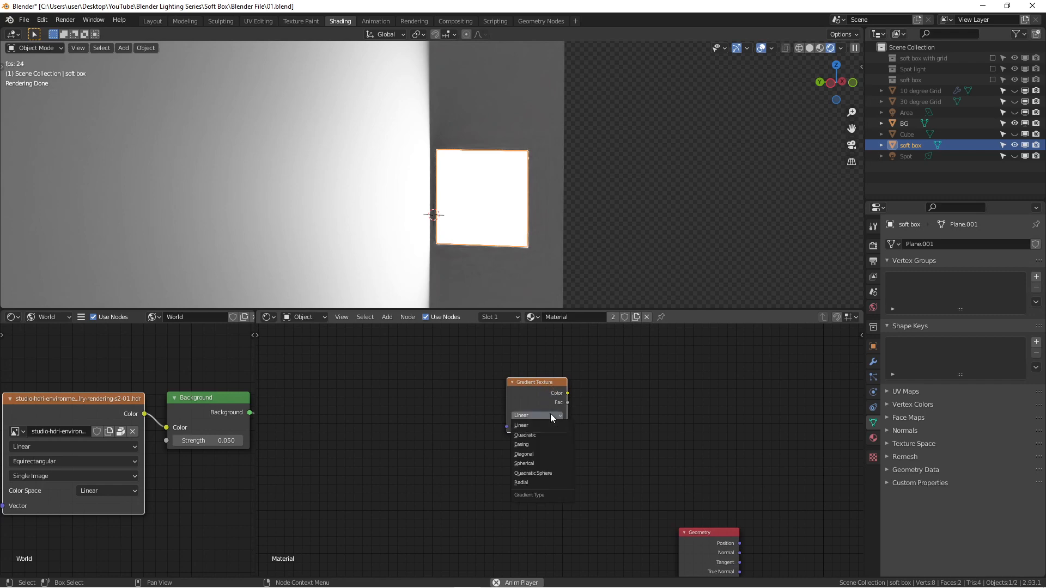
{"action": "left_click", "coordinate": [548, 473]}
{"action": "scroll", "coordinate": [515, 401], "scroll_direction": "down", "scroll_amount": 4}
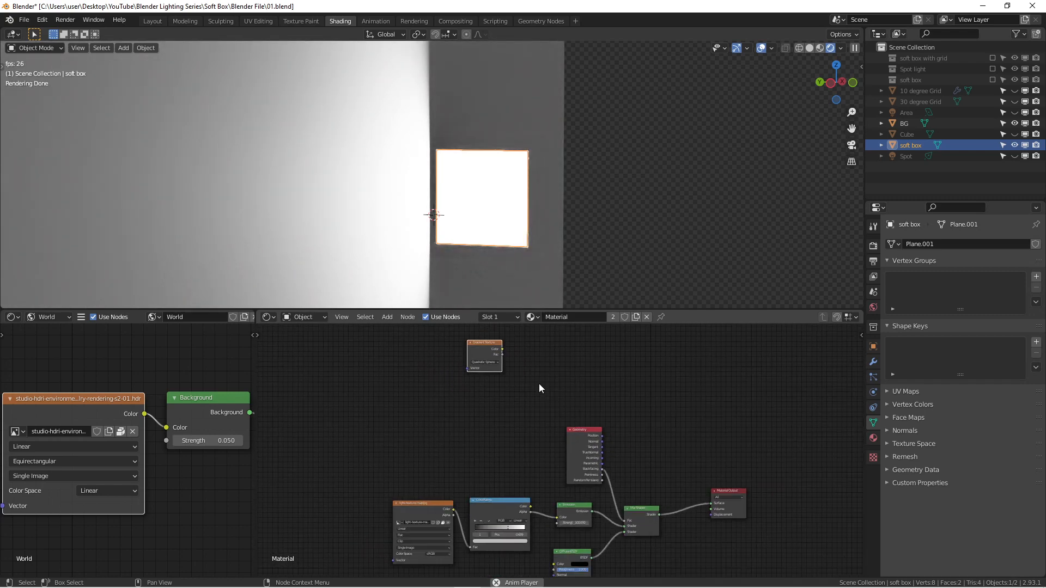
{"action": "scroll", "coordinate": [514, 364], "scroll_direction": "down", "scroll_amount": 1}
{"action": "scroll", "coordinate": [624, 484], "scroll_direction": "up", "scroll_amount": 2}
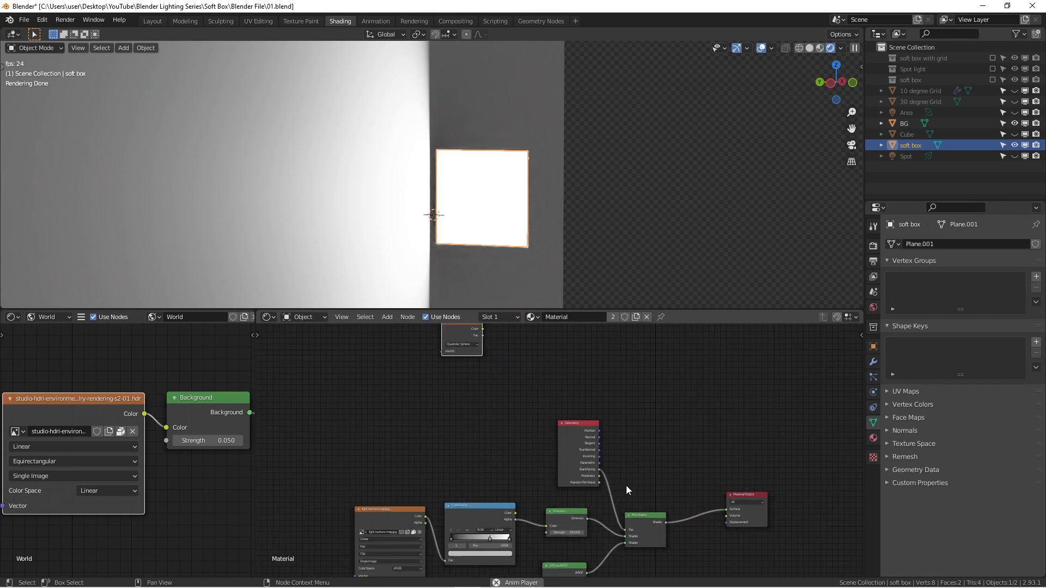
Duplicate the Emission node and place the copy beside the Gradient Texture, above the Geometry node
{"action": "middle_click_drag", "start_coordinate": [633, 465], "coordinate": [630, 508]}
{"action": "scroll", "coordinate": [574, 506], "scroll_direction": "up", "scroll_amount": 1}
{"action": "left_click", "coordinate": [573, 505]}
{"action": "scroll", "coordinate": [576, 504], "scroll_direction": "down", "scroll_amount": 1}
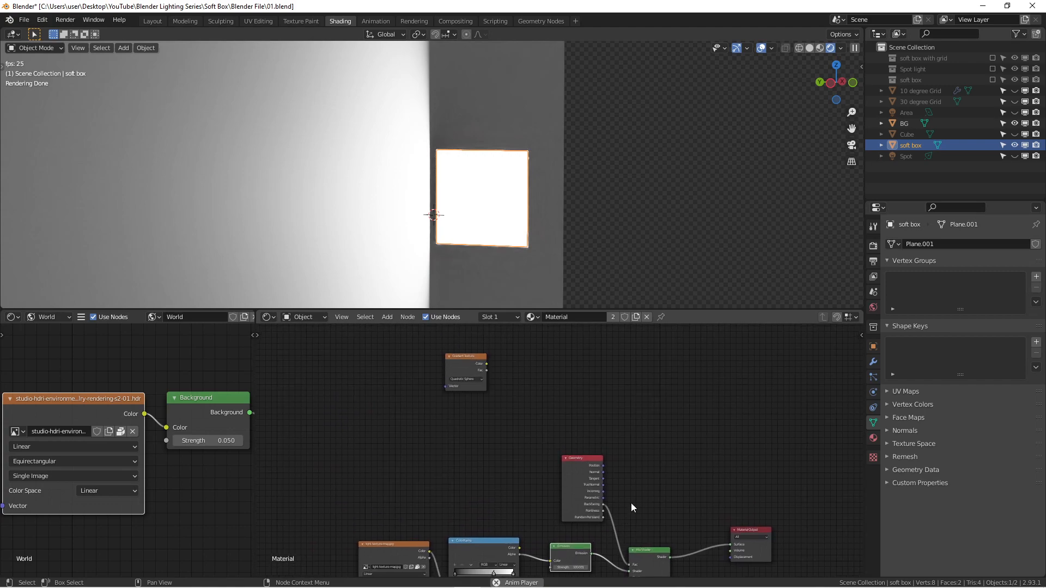
{"action": "key", "text": "shift+d"}
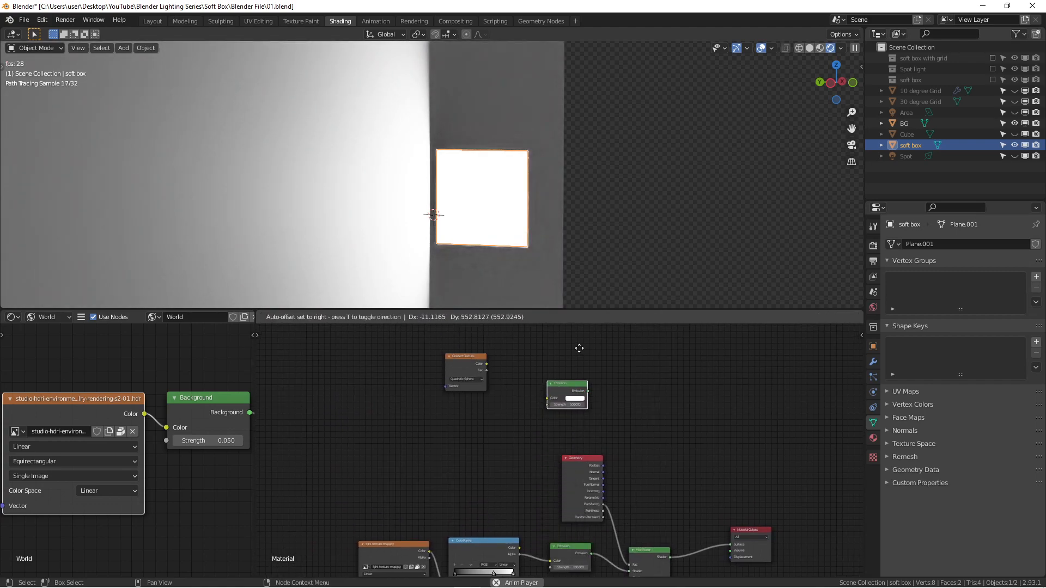
{"action": "left_click", "coordinate": [589, 339]}
Link the Gradient Texture's Color to the duplicated Emission's Color and connect that Emission to the Material Output's Surface, moving the output node up
{"action": "scroll", "coordinate": [466, 367], "scroll_direction": "up", "scroll_amount": 1}
{"action": "left_click_drag", "start_coordinate": [467, 367], "coordinate": [577, 394]}
{"action": "scroll", "coordinate": [609, 393], "scroll_direction": "down", "scroll_amount": 2}
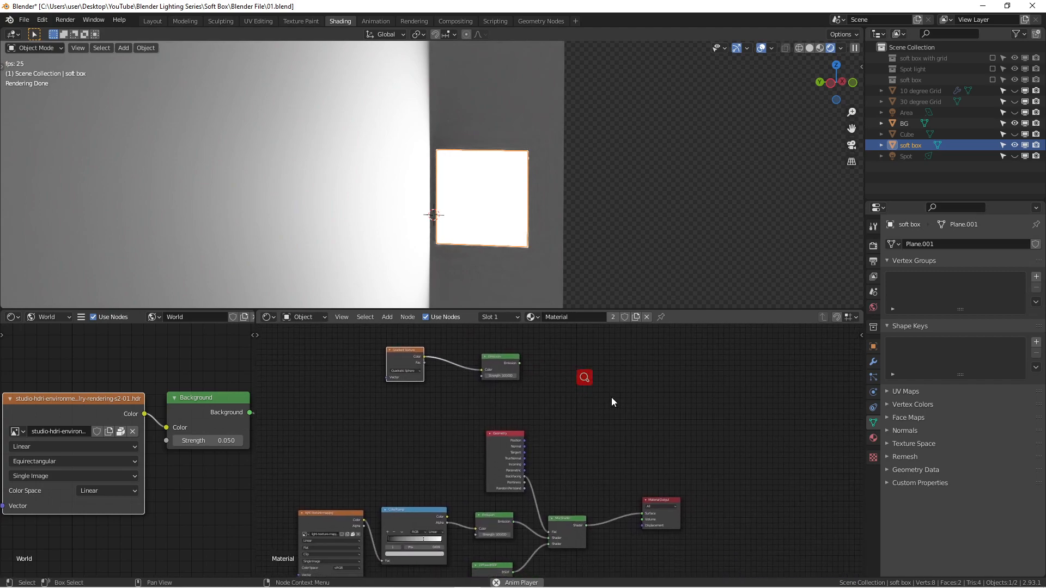
{"action": "left_click_drag", "start_coordinate": [669, 501], "coordinate": [673, 391]}
{"action": "scroll", "coordinate": [498, 395], "scroll_direction": "up", "scroll_amount": 3}
{"action": "middle_click_drag", "start_coordinate": [541, 402], "coordinate": [600, 450]}
{"action": "scroll", "coordinate": [581, 407], "scroll_direction": "up", "scroll_amount": 1}
{"action": "left_click_drag", "start_coordinate": [584, 405], "coordinate": [790, 472]}
{"action": "scroll", "coordinate": [607, 460], "scroll_direction": "down", "scroll_amount": 4}
Add Texture Coordinate and Mapping nodes to the Gradient Texture and feed the Mapping Vector from the Object output
{"action": "middle_click_drag", "start_coordinate": [607, 459], "coordinate": [699, 466]}
{"action": "scroll", "coordinate": [699, 466], "scroll_direction": "up", "scroll_amount": 1}
{"action": "left_click_drag", "start_coordinate": [532, 404], "coordinate": [545, 404]}
{"action": "key", "text": "ctrl+t"}
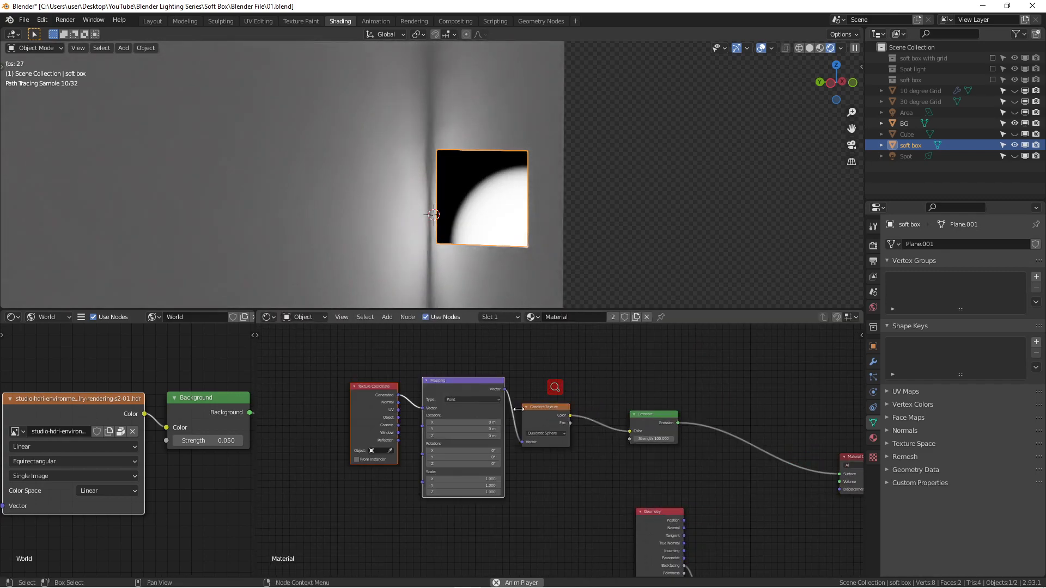
{"action": "scroll", "coordinate": [476, 420], "scroll_direction": "up", "scroll_amount": 1}
{"action": "left_click_drag", "start_coordinate": [377, 416], "coordinate": [408, 403]}
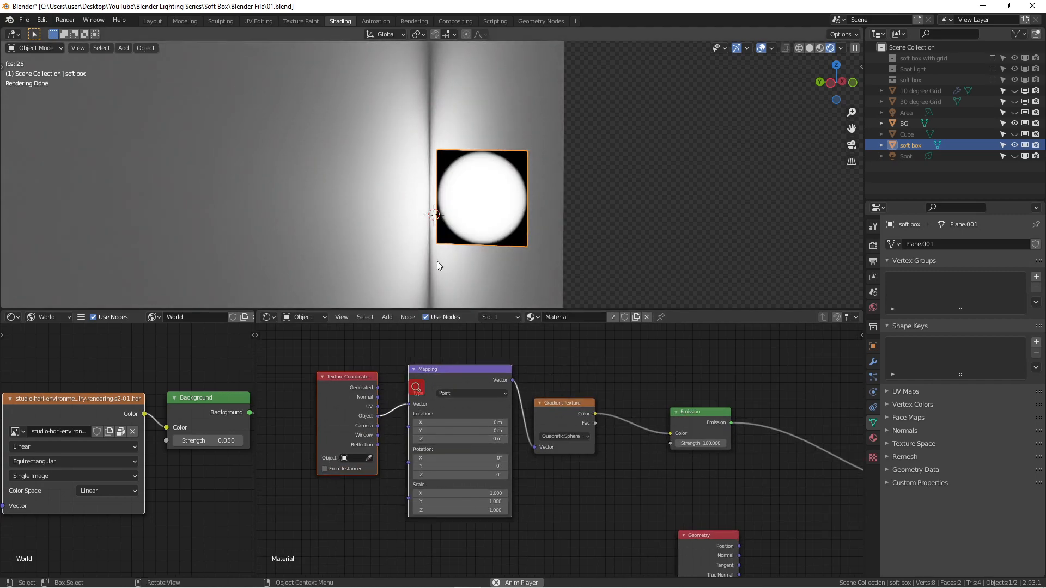
Move the Gradient Texture and Material Output nodes closer to the Emission node to tidy the gradient chain
{"action": "left_click_drag", "start_coordinate": [581, 410], "coordinate": [630, 409]}
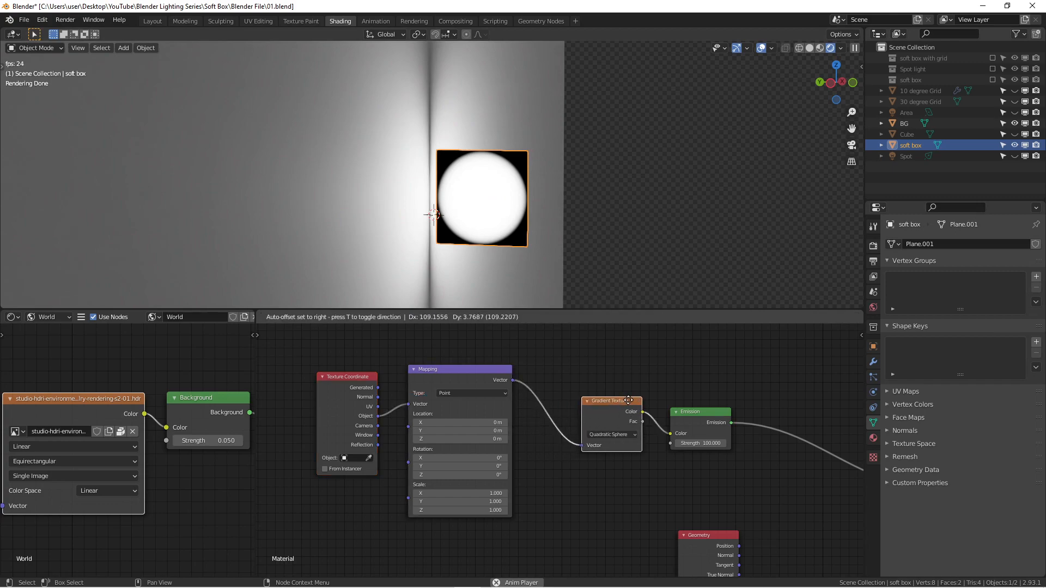
{"action": "scroll", "coordinate": [648, 389], "scroll_direction": "down", "scroll_amount": 1}
{"action": "left_click_drag", "start_coordinate": [805, 452], "coordinate": [699, 409]}
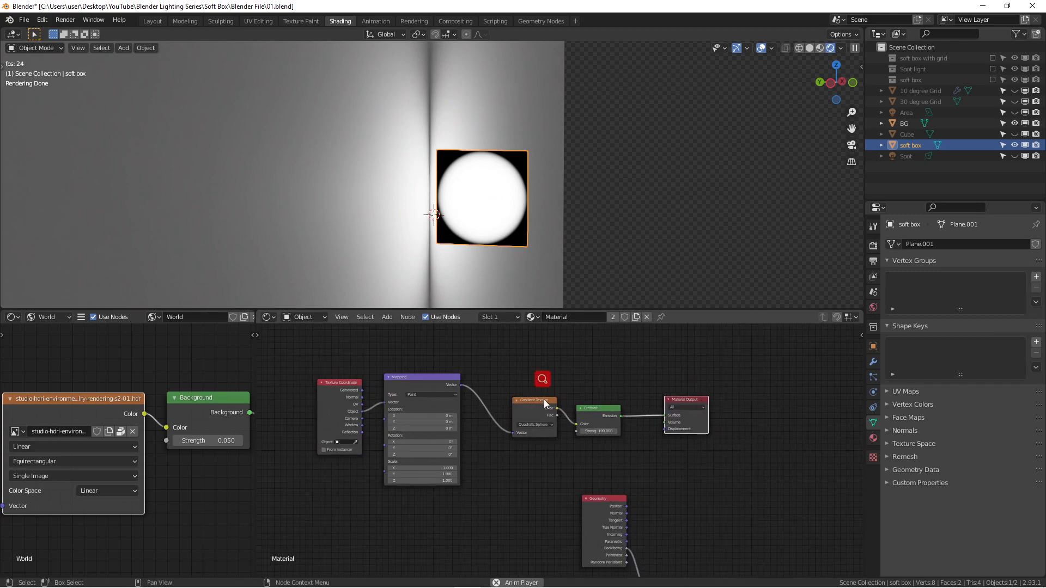
{"action": "left_click_drag", "start_coordinate": [543, 399], "coordinate": [532, 397]}
{"action": "scroll", "coordinate": [479, 226], "scroll_direction": "up", "scroll_amount": 2}
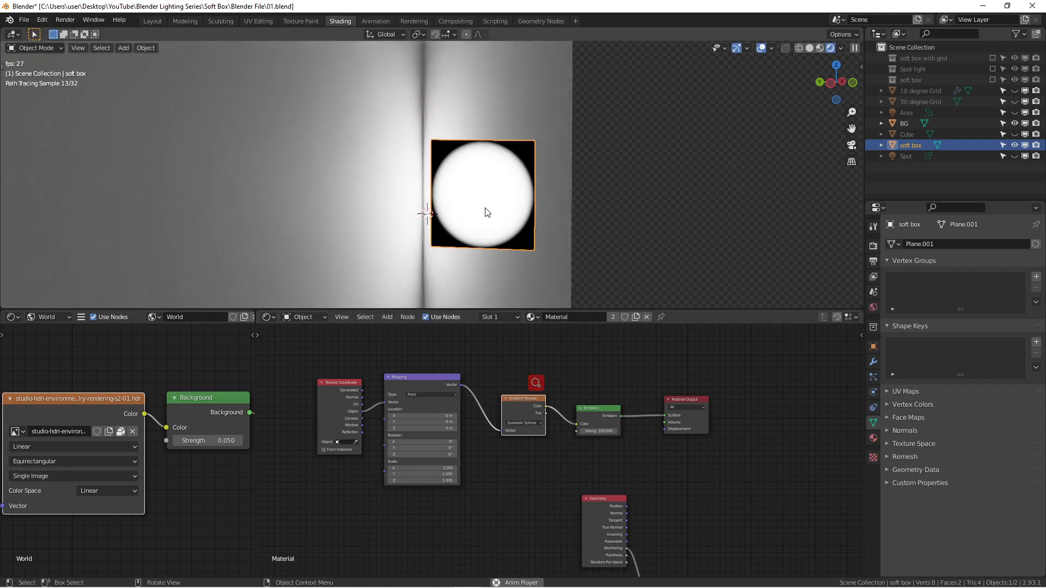
{"action": "scroll", "coordinate": [524, 402], "scroll_direction": "up", "scroll_amount": 1}
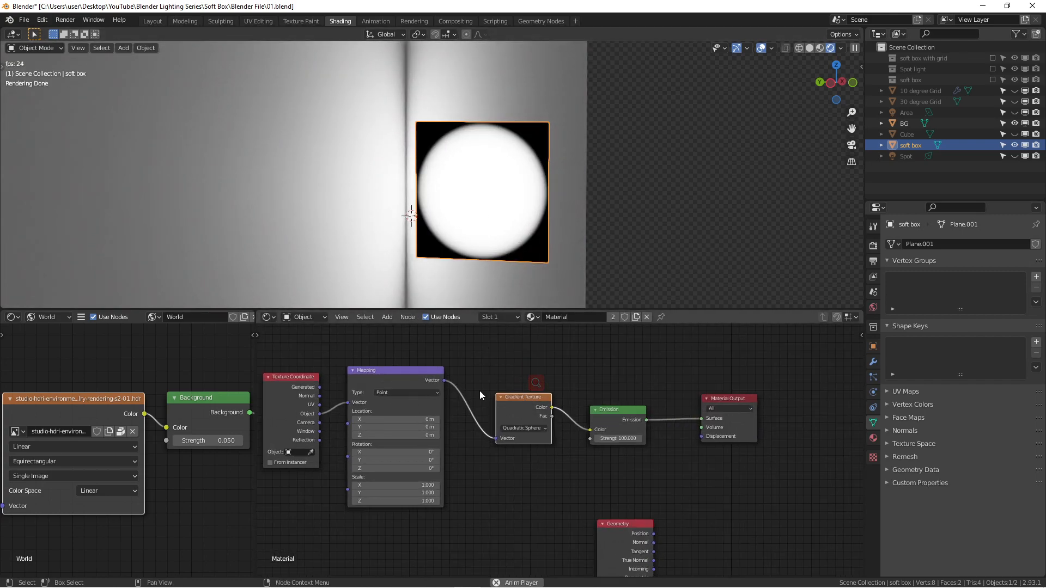
Move the Emission node away from the Gradient Texture and insert a ColorRamp node on the link between them
{"action": "left_click_drag", "start_coordinate": [618, 414], "coordinate": [730, 401]}
{"action": "scroll", "coordinate": [624, 408], "scroll_direction": "down", "scroll_amount": 2}
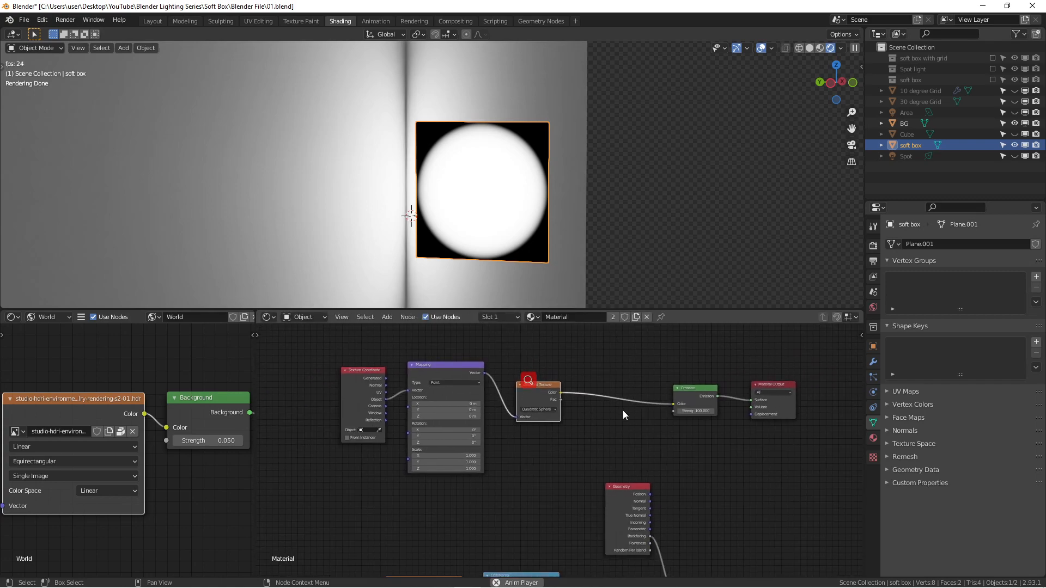
{"action": "key", "text": "shift+a"}
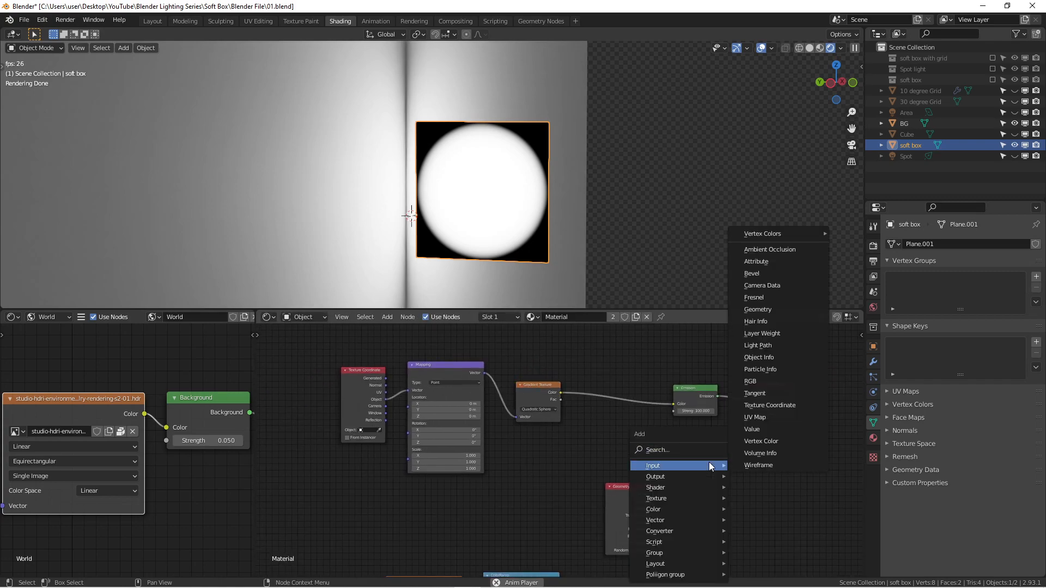
{"action": "left_click", "coordinate": [700, 450]}
{"action": "type", "text": "c"}
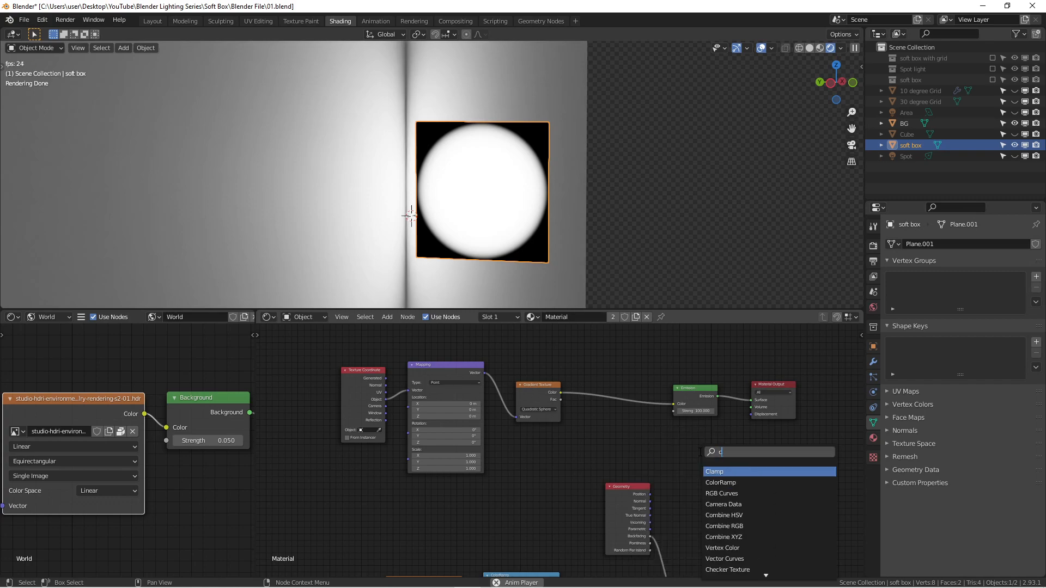
{"action": "type", "text": "olor"}
{"action": "key", "text": "Return"}
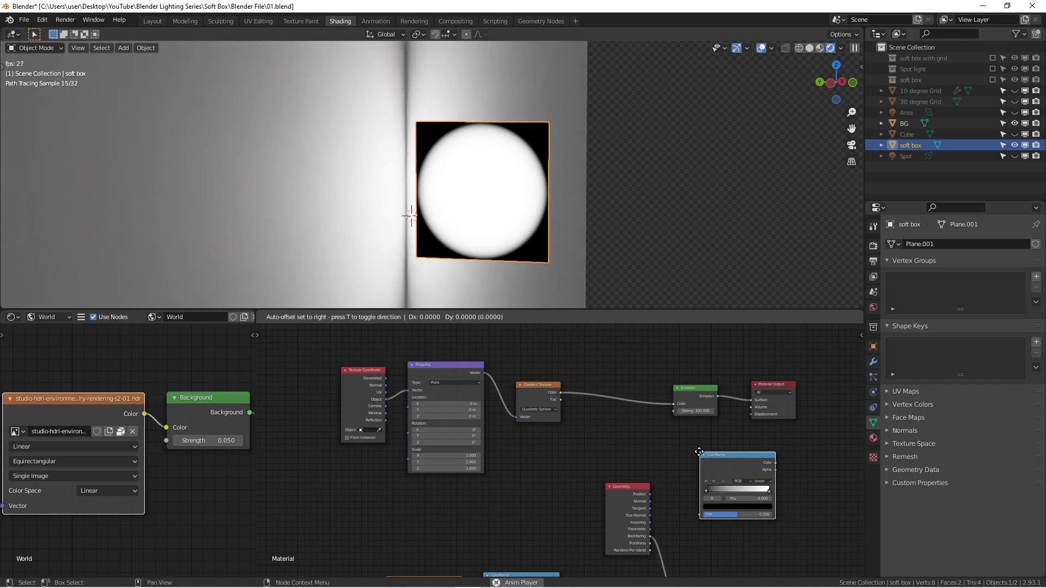
{"action": "left_click", "coordinate": [625, 367]}
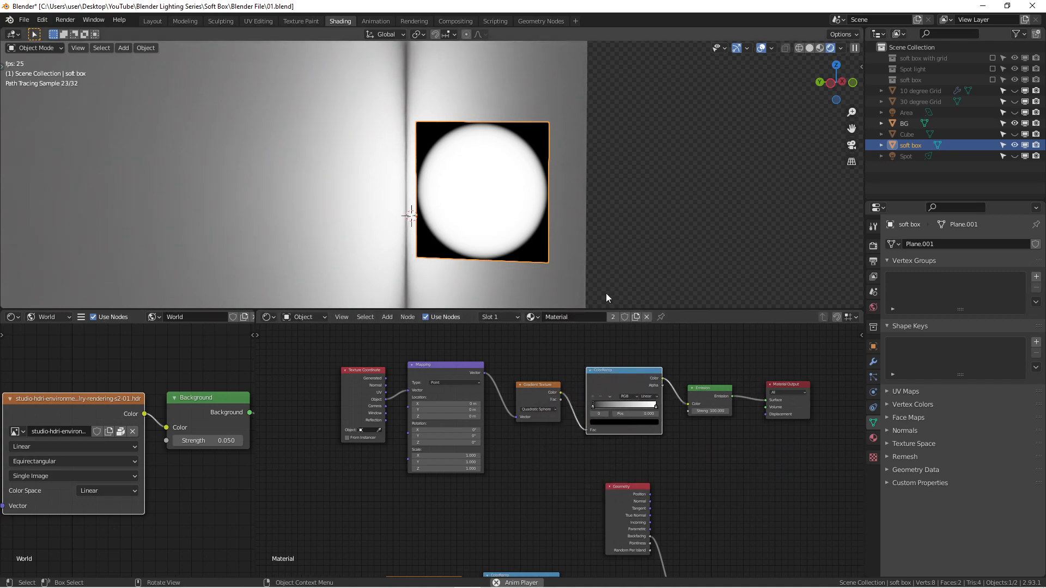
Slide the gradient chain ColorRamp's black stop slightly inward and inspect the circular glow on the soft box plane
{"action": "mouse_move", "coordinate": [595, 407]}
{"action": "left_mouse_down"}
{"action": "mouse_move", "coordinate": [618, 404]}
{"action": "mouse_move", "coordinate": [582, 404]}
{"action": "mouse_move", "coordinate": [593, 403]}
{"action": "left_mouse_up"}
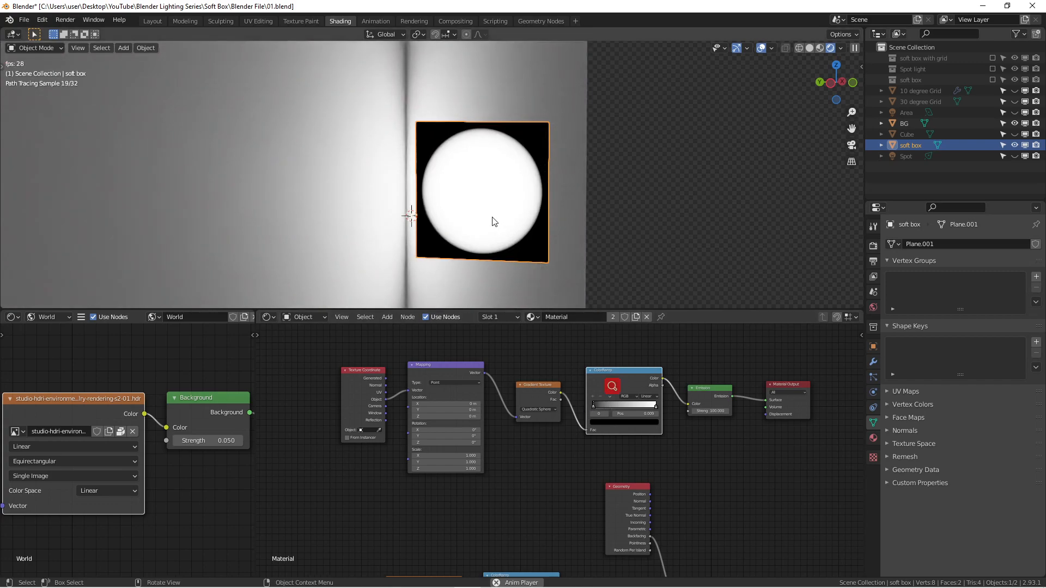
{"action": "scroll", "coordinate": [460, 190], "scroll_direction": "up", "scroll_amount": 1}
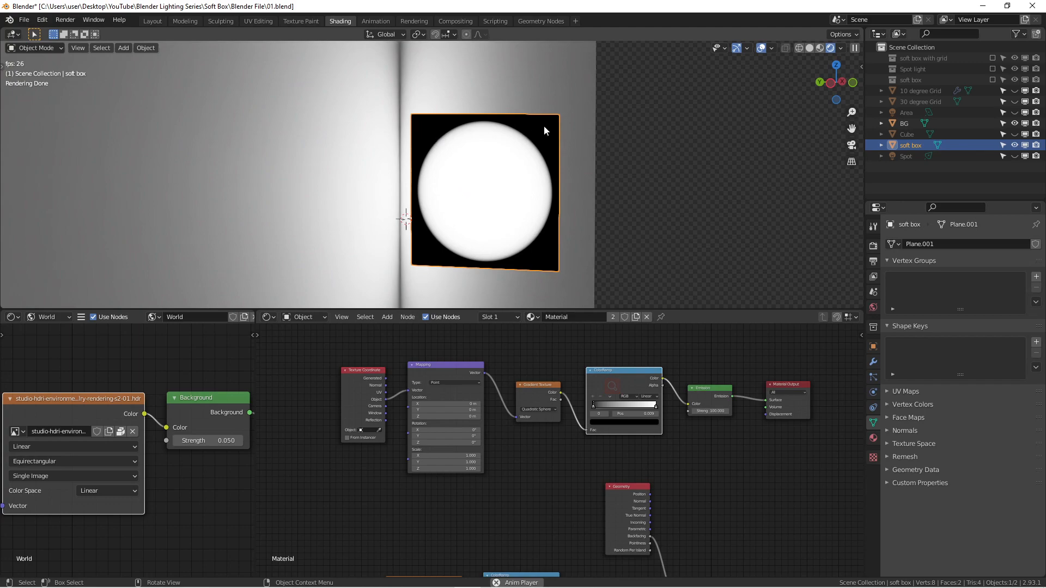
{"action": "middle_click_drag", "start_coordinate": [613, 214], "coordinate": [672, 196]}
{"action": "middle_click_drag", "start_coordinate": [594, 194], "coordinate": [504, 214]}
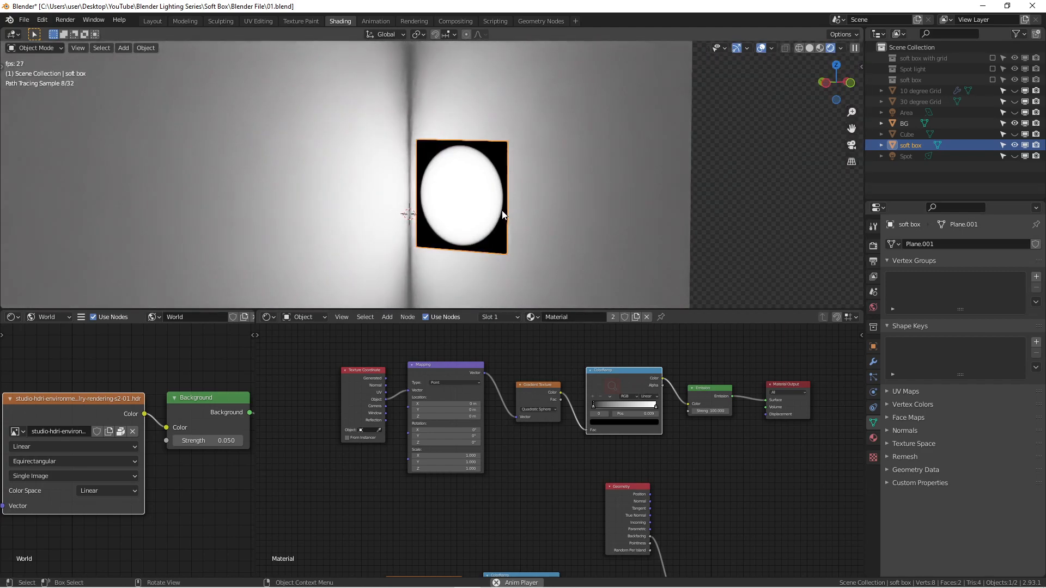
Add a stop to the gradient chain's ColorRamp and place it at position 0.468
{"action": "scroll", "coordinate": [699, 417], "scroll_direction": "down", "scroll_amount": 3}
{"action": "middle_click_drag", "start_coordinate": [703, 480], "coordinate": [640, 418]}
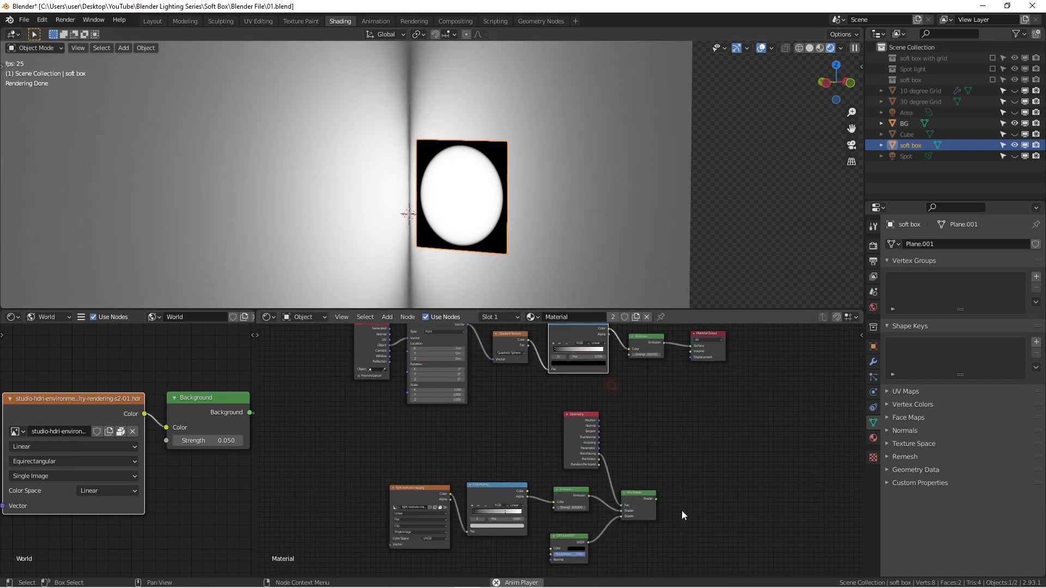
{"action": "scroll", "coordinate": [682, 511], "scroll_direction": "down", "scroll_amount": 2}
{"action": "middle_click_drag", "start_coordinate": [681, 511], "coordinate": [690, 524]}
{"action": "scroll", "coordinate": [669, 521], "scroll_direction": "up", "scroll_amount": 1}
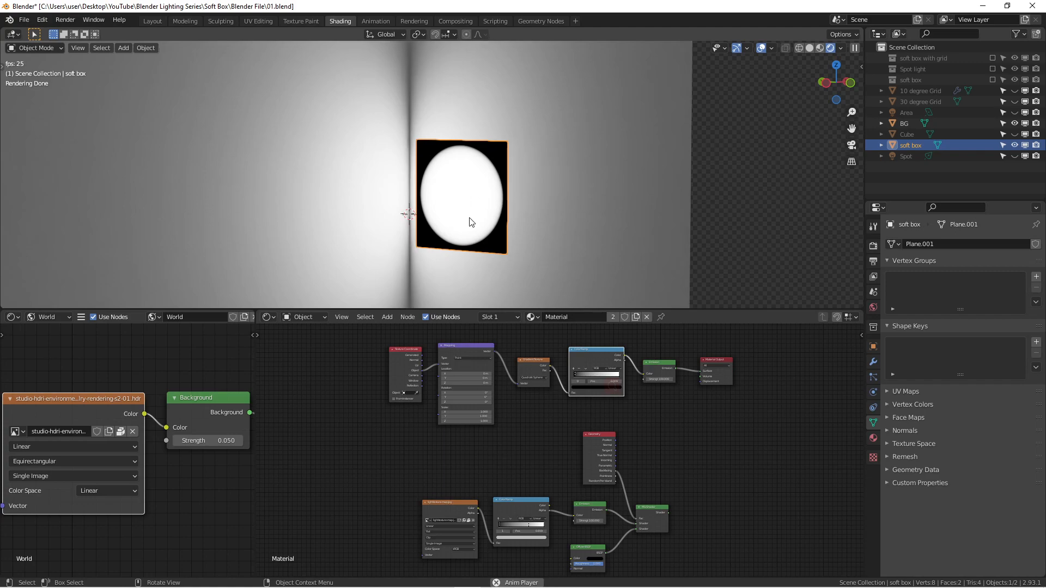
{"action": "scroll", "coordinate": [463, 208], "scroll_direction": "up", "scroll_amount": 1}
{"action": "scroll", "coordinate": [597, 364], "scroll_direction": "up", "scroll_amount": 2}
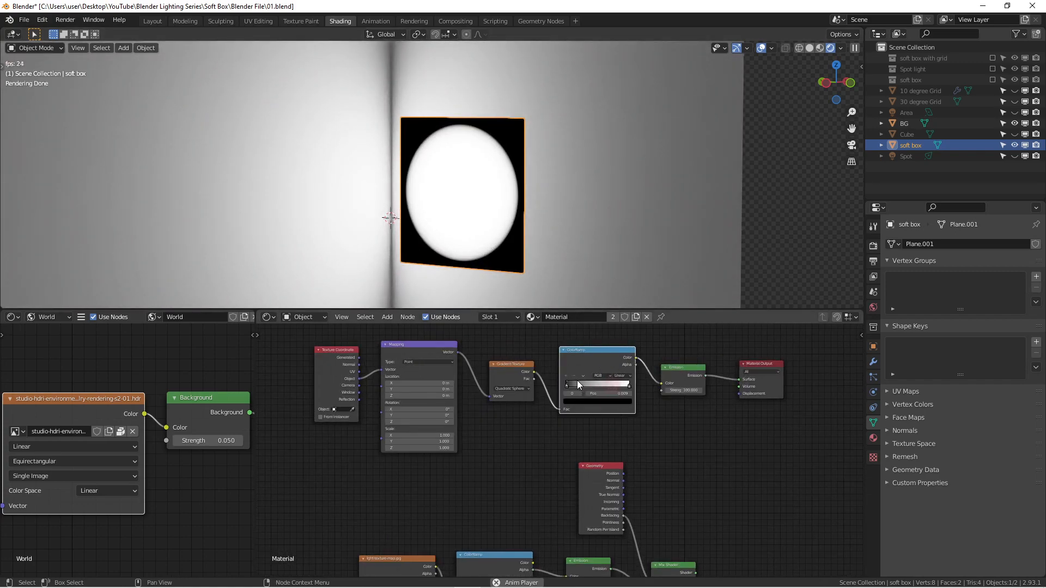
{"action": "left_click", "coordinate": [566, 375]}
{"action": "mouse_move", "coordinate": [599, 388]}
{"action": "left_mouse_down"}
{"action": "mouse_move", "coordinate": [618, 384]}
{"action": "mouse_move", "coordinate": [595, 385]}
{"action": "left_mouse_up"}
{"action": "middle_click_drag", "start_coordinate": [671, 416], "coordinate": [598, 440]}
{"action": "scroll", "coordinate": [705, 426], "scroll_direction": "down", "scroll_amount": 2}
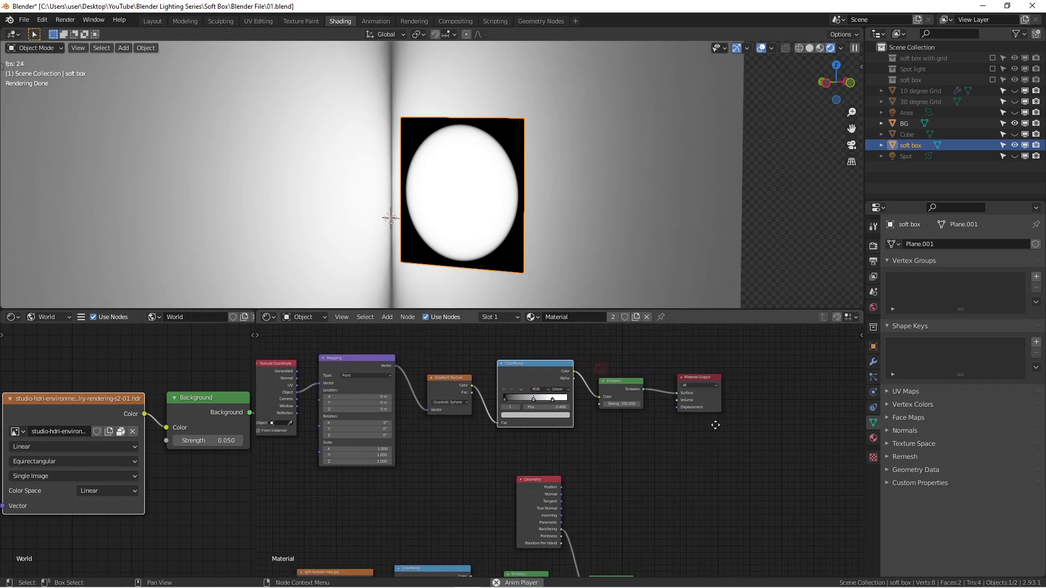
Reconnect the Mix Shader to the Material Output's Surface and move the Material Output down near the image texture chain
{"action": "left_click_drag", "start_coordinate": [656, 534], "coordinate": [758, 482]}
{"action": "scroll", "coordinate": [689, 432], "scroll_direction": "down", "scroll_amount": 5}
{"action": "middle_click_drag", "start_coordinate": [688, 422], "coordinate": [727, 382]}
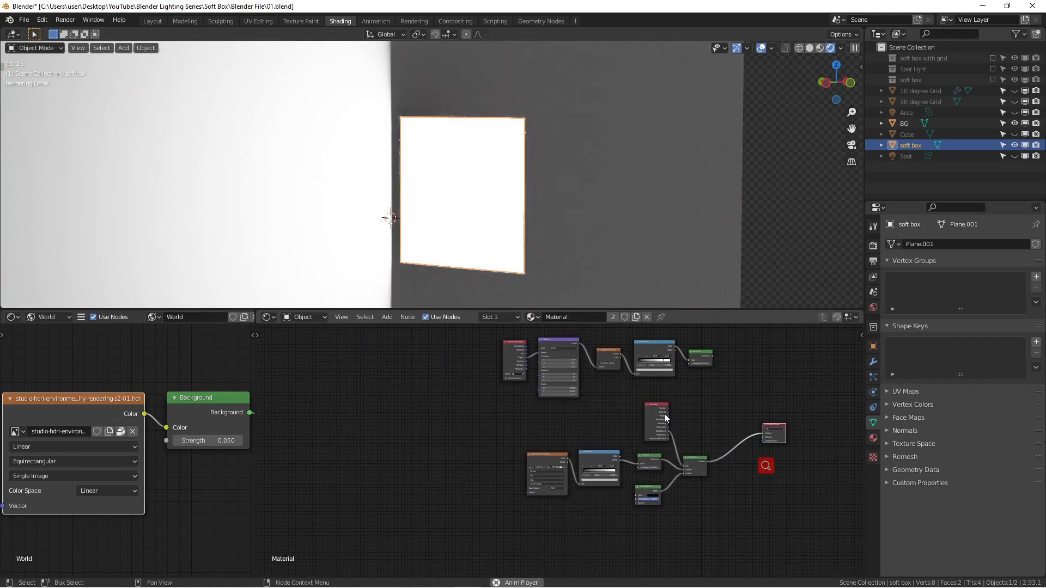
{"action": "scroll", "coordinate": [658, 417], "scroll_direction": "up", "scroll_amount": 4}
{"action": "scroll", "coordinate": [600, 486], "scroll_direction": "up", "scroll_amount": 1}
{"action": "middle_click_drag", "start_coordinate": [623, 488], "coordinate": [557, 444]}
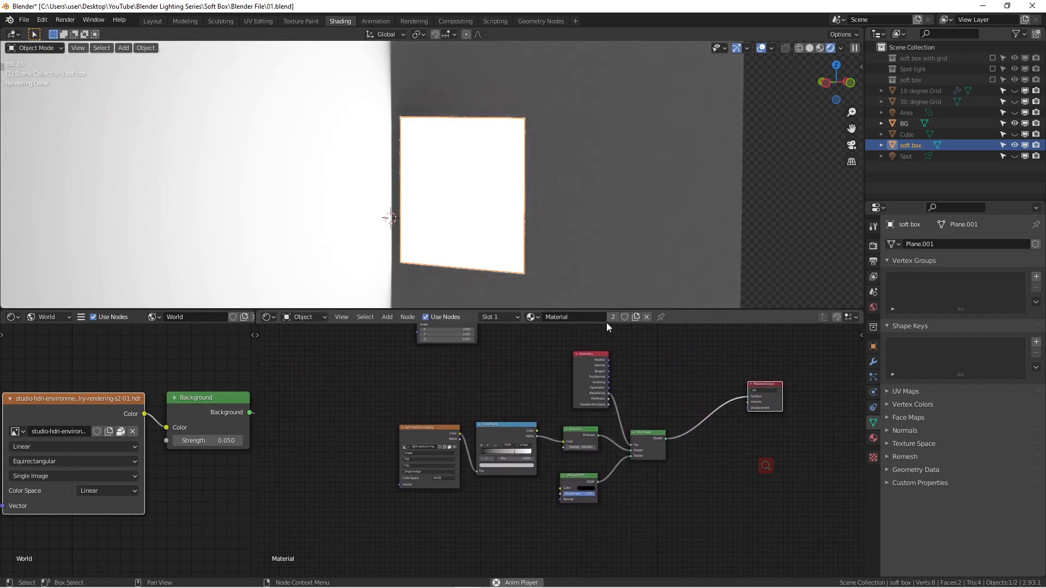
In a maximized node editor, tidy the Geometry, light-texture-map.jpg, Mix Shader and Material Output nodes into a compact chain, then restore the layout
{"action": "key", "text": "ctrl+space"}
{"action": "middle_click_drag", "start_coordinate": [708, 346], "coordinate": [655, 412]}
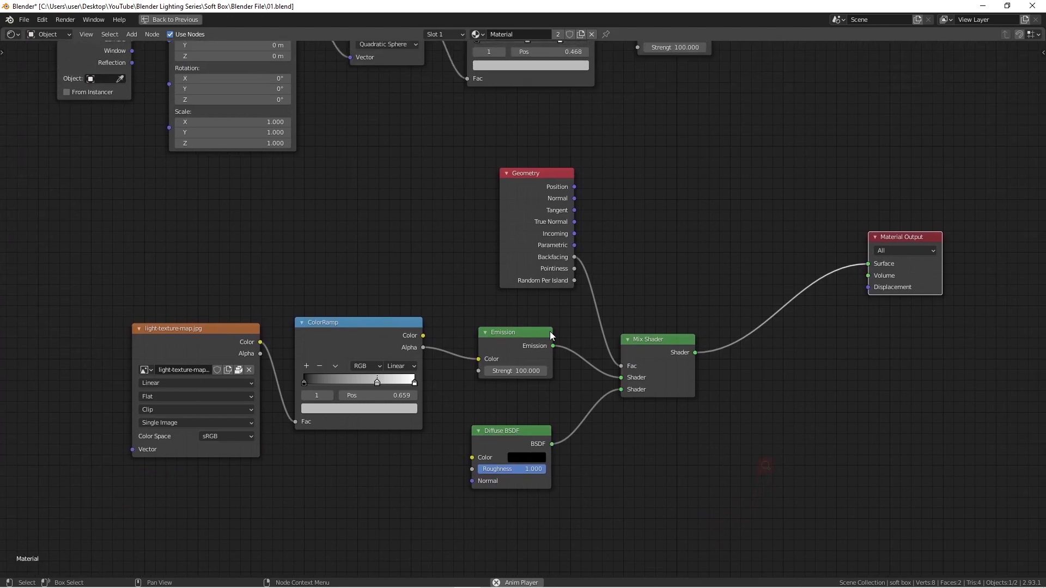
{"action": "scroll", "coordinate": [299, 193], "scroll_direction": "down", "scroll_amount": 1}
{"action": "left_click_drag", "start_coordinate": [476, 188], "coordinate": [455, 205]}
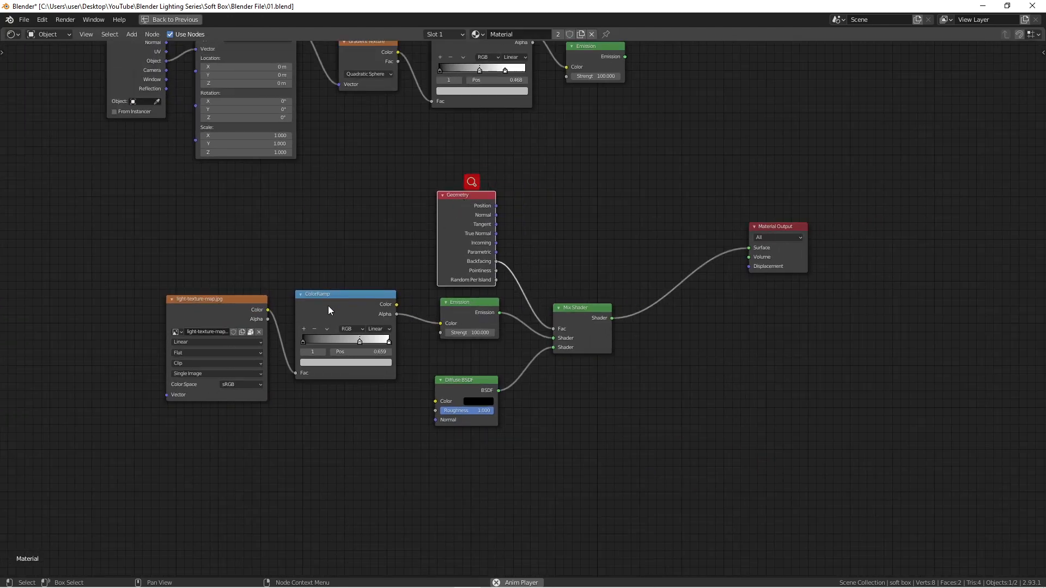
{"action": "left_click_drag", "start_coordinate": [240, 300], "coordinate": [251, 294]}
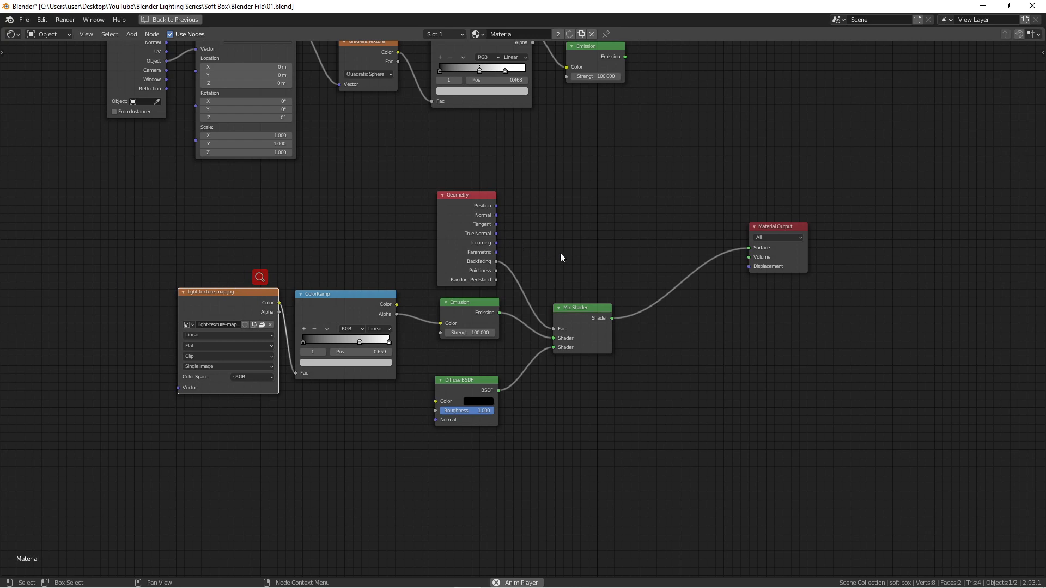
{"action": "left_click_drag", "start_coordinate": [584, 308], "coordinate": [590, 302]}
{"action": "left_click_drag", "start_coordinate": [774, 228], "coordinate": [703, 288]}
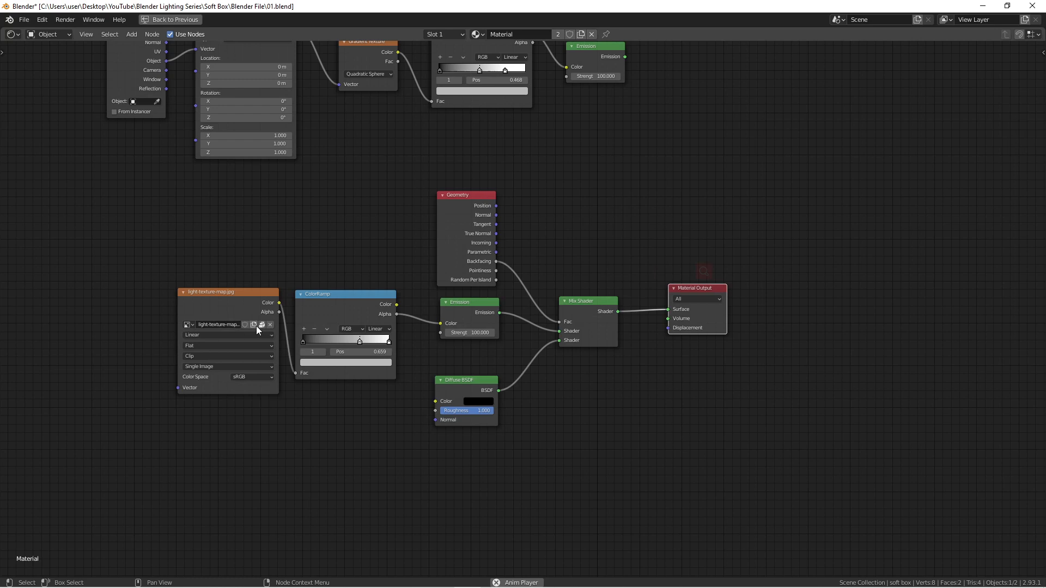
{"action": "key", "text": "ctrl+space"}
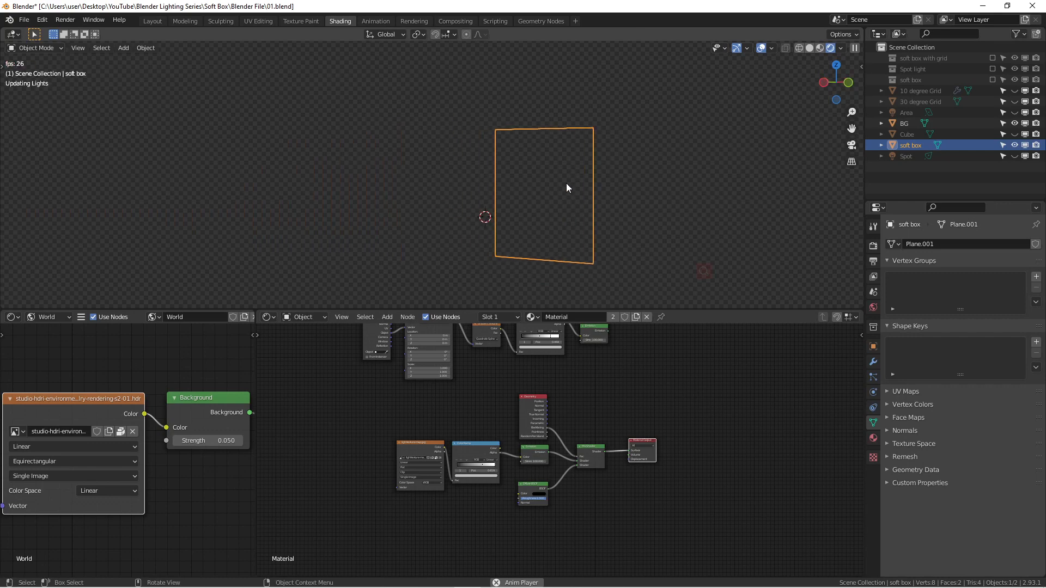
Unhide the Cube in front view and enlarge the 3D viewport to inspect the shadow it casts on the background
{"action": "scroll", "coordinate": [565, 155], "scroll_direction": "down", "scroll_amount": 2}
{"action": "key", "text": "KP_1"}
{"action": "scroll", "coordinate": [566, 150], "scroll_direction": "down", "scroll_amount": 2}
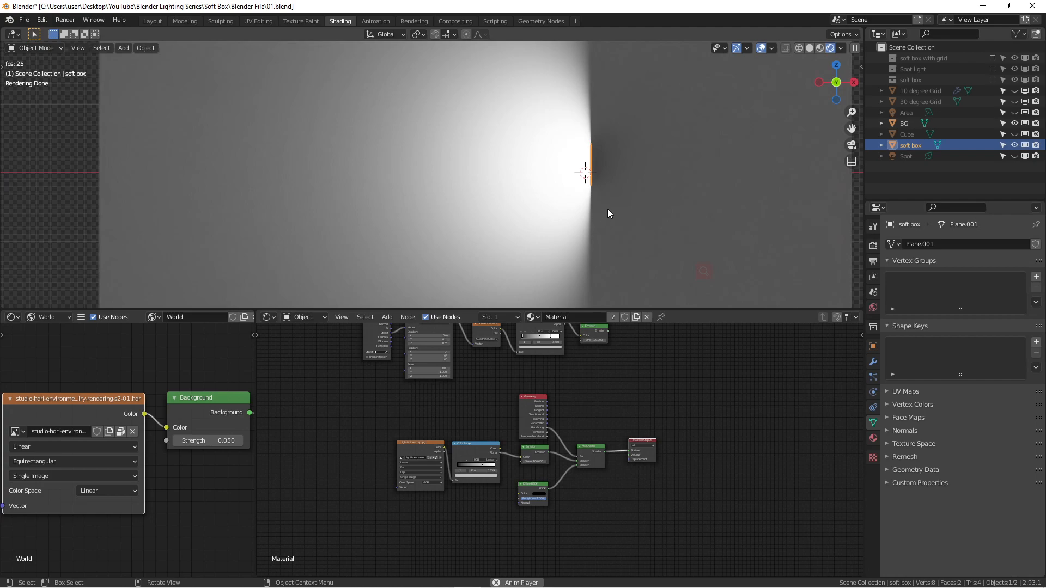
{"action": "left_click", "coordinate": [1015, 136]}
{"action": "scroll", "coordinate": [463, 173], "scroll_direction": "up", "scroll_amount": 7}
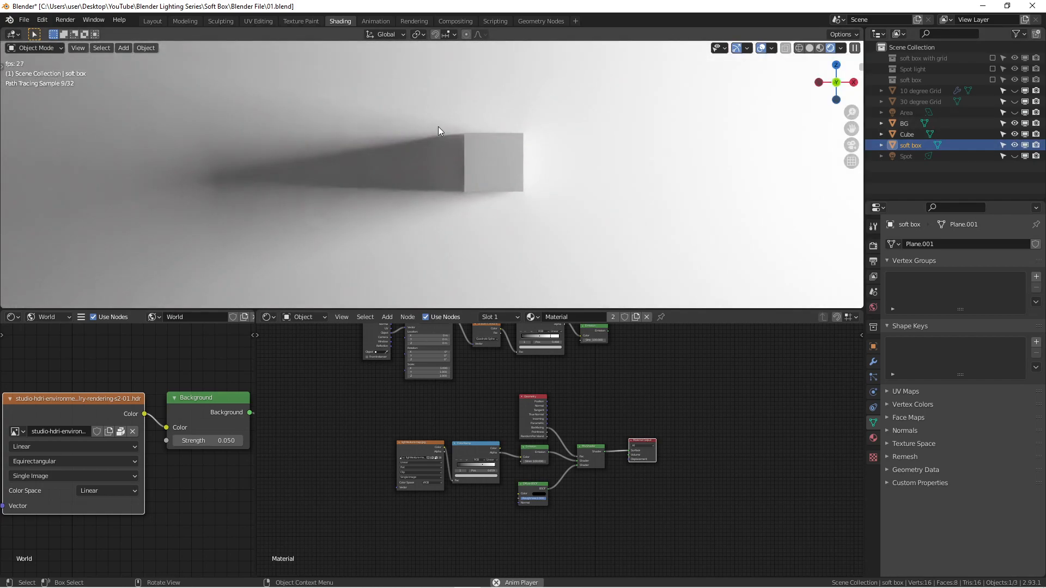
{"action": "left_click_drag", "start_coordinate": [694, 310], "coordinate": [694, 554]}
{"action": "scroll", "coordinate": [623, 279], "scroll_direction": "down", "scroll_amount": 5}
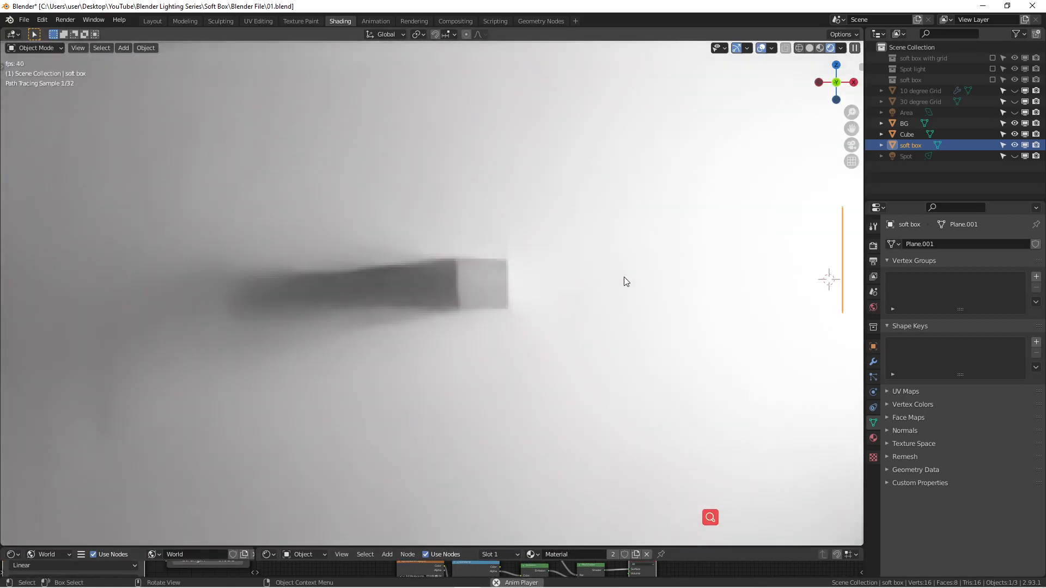
Unhide the 30 degree Grid and inspect its honeycomb in front of the soft box up close
{"action": "middle_click_drag", "start_coordinate": [623, 281], "coordinate": [545, 283]}
{"action": "scroll", "coordinate": [550, 283], "scroll_direction": "up", "scroll_amount": 3}
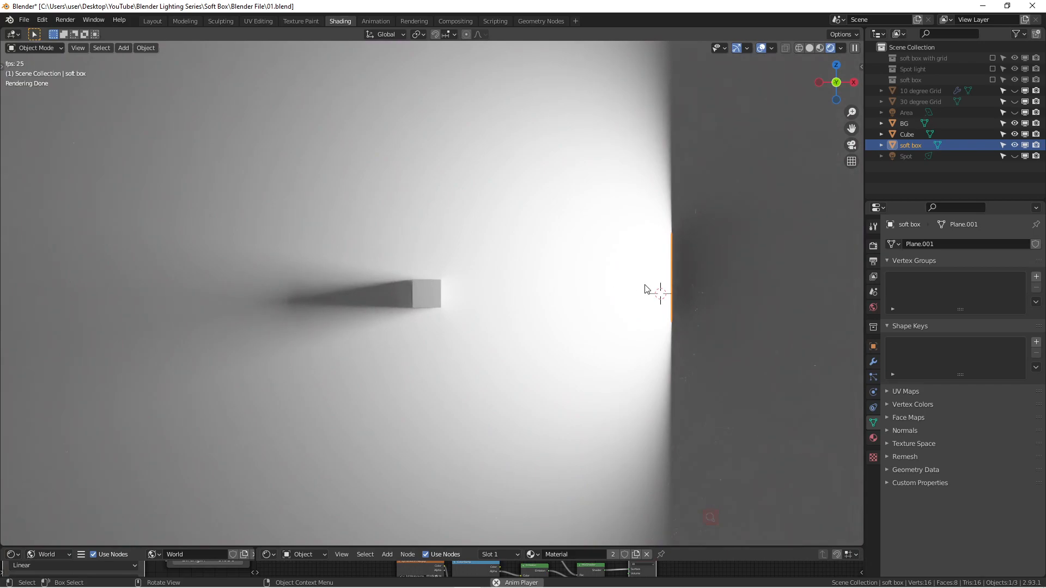
{"action": "left_click", "coordinate": [1014, 102]}
{"action": "middle_click_drag", "start_coordinate": [790, 207], "coordinate": [646, 276]}
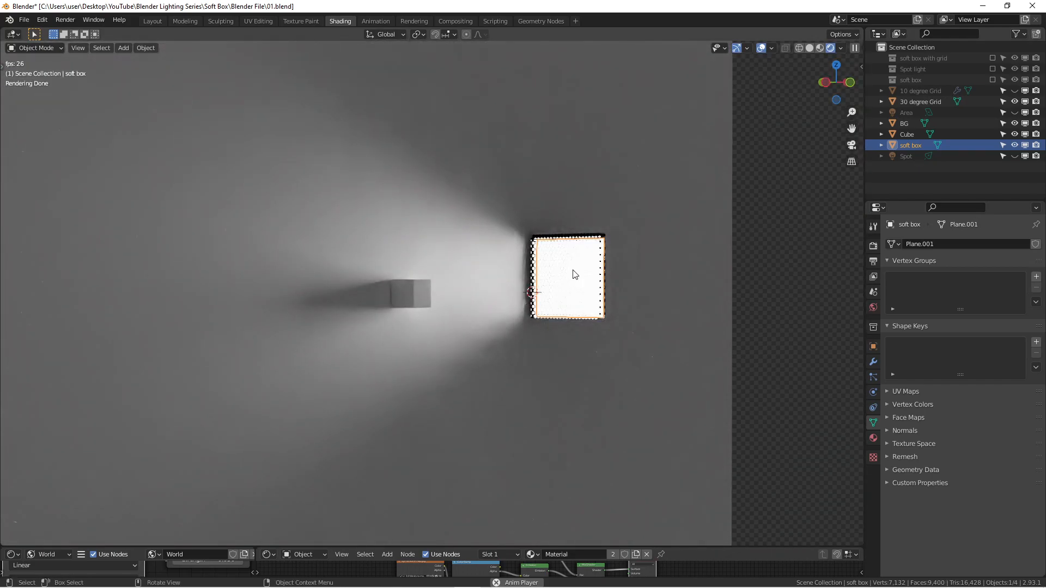
{"action": "scroll", "coordinate": [571, 271], "scroll_direction": "up", "scroll_amount": 4}
{"action": "middle_click_drag", "start_coordinate": [567, 269], "coordinate": [542, 253]}
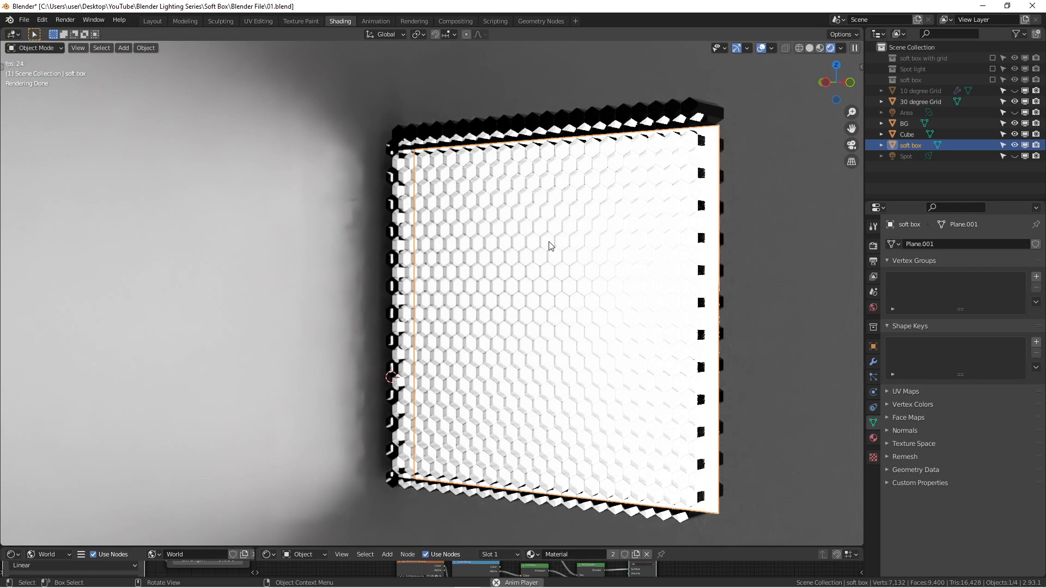
{"action": "left_click", "coordinate": [551, 242]}
{"action": "scroll", "coordinate": [553, 221], "scroll_direction": "up", "scroll_amount": 3}
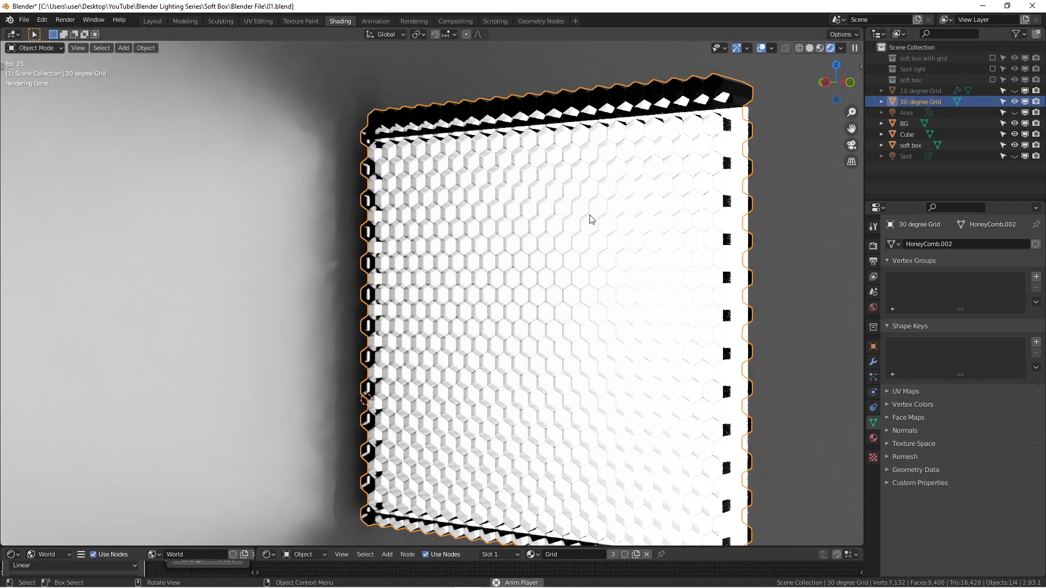
Swap the 30 degree Grid for the 10 degree Grid and inspect its cells and its light spread in front view
{"action": "left_click", "coordinate": [1013, 101]}
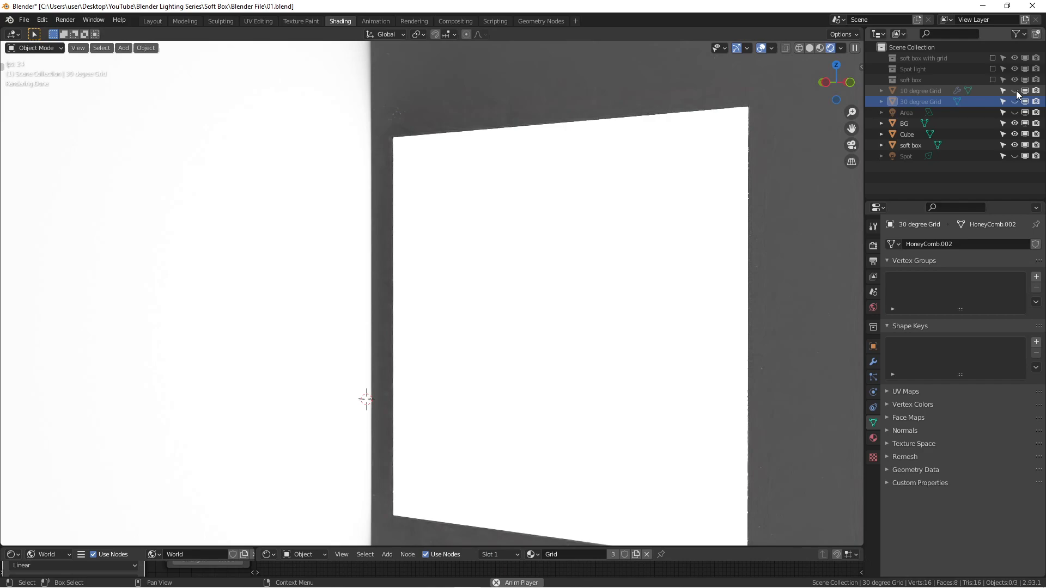
{"action": "left_click", "coordinate": [1014, 90]}
{"action": "scroll", "coordinate": [602, 208], "scroll_direction": "up", "scroll_amount": 3}
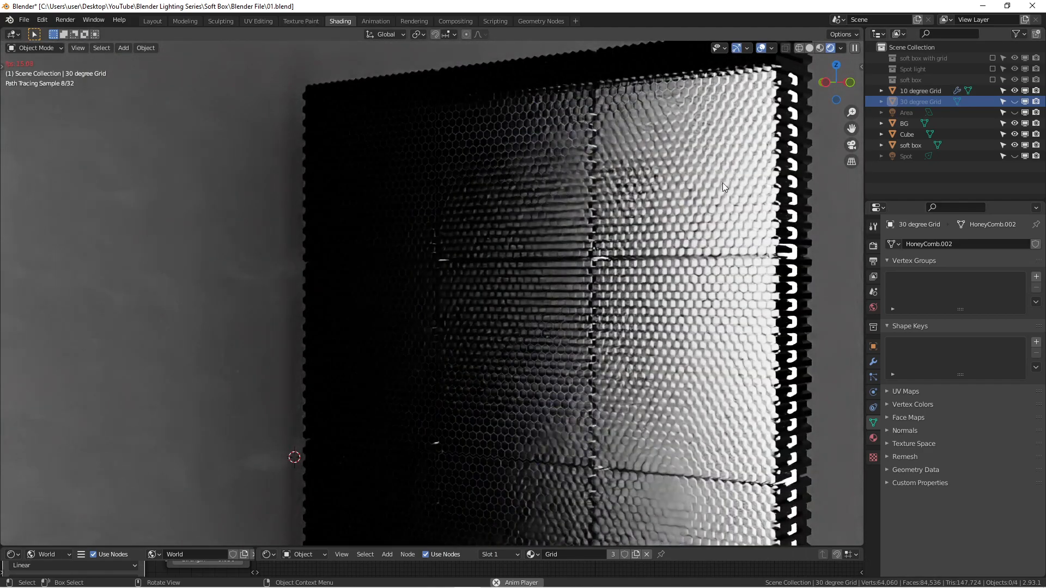
{"action": "mouse_move", "coordinate": [599, 280]}
{"action": "middle_mouse_down"}
{"action": "mouse_move", "coordinate": [669, 270]}
{"action": "mouse_move", "coordinate": [413, 266]}
{"action": "mouse_move", "coordinate": [645, 251]}
{"action": "mouse_move", "coordinate": [318, 257]}
{"action": "middle_mouse_up"}
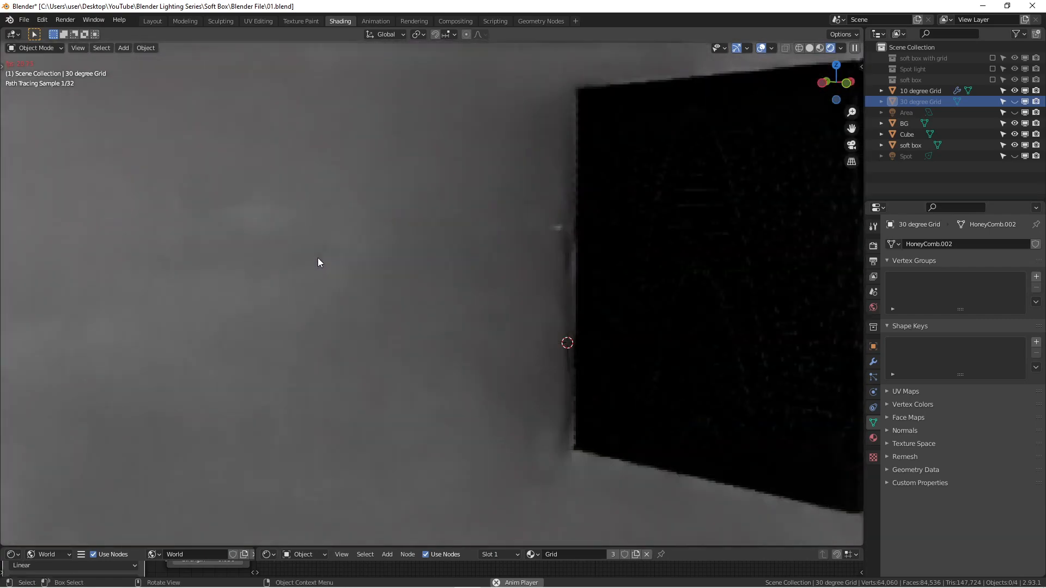
{"action": "key", "text": "KP_3"}
{"action": "scroll", "coordinate": [353, 251], "scroll_direction": "down", "scroll_amount": 10}
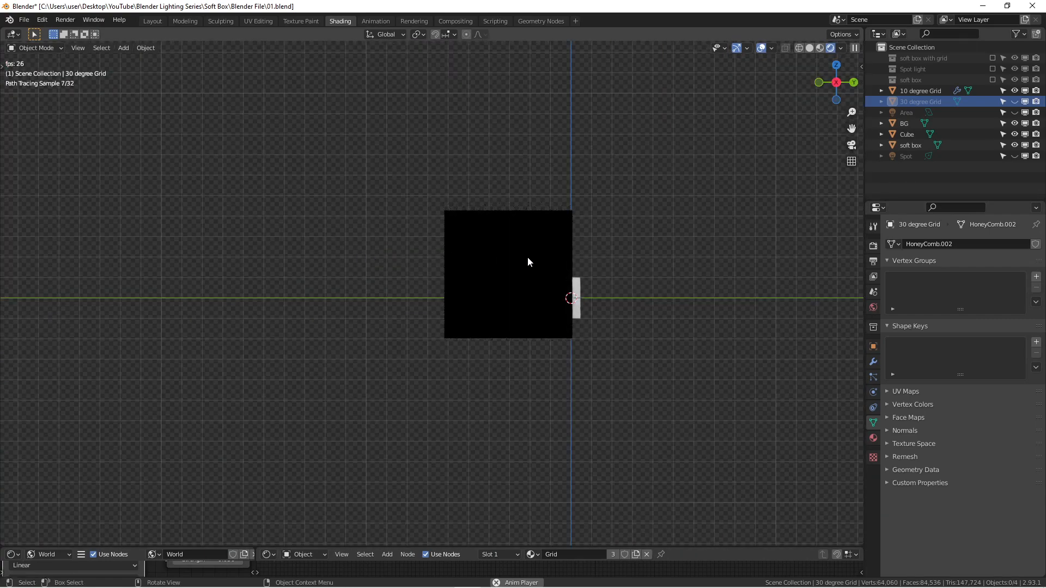
{"action": "key", "text": "KP_1"}
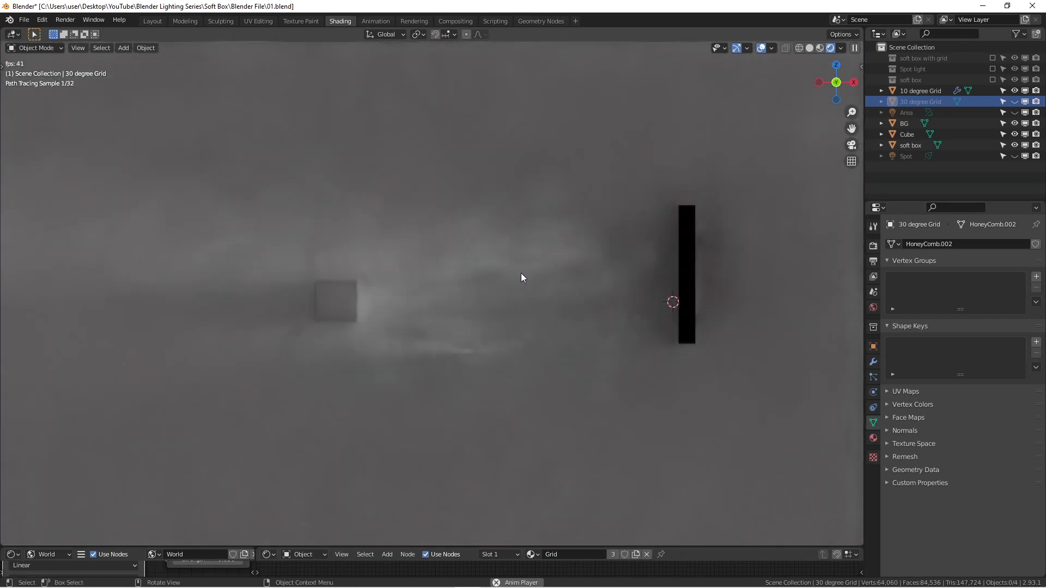
{"action": "middle_click_drag", "start_coordinate": [636, 277], "coordinate": [640, 265], "text": "shift"}
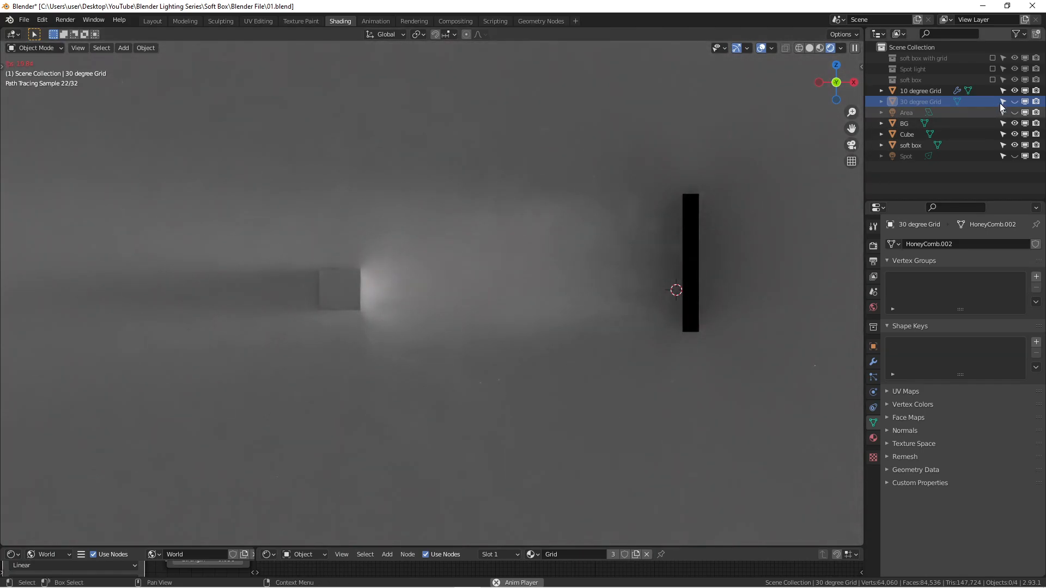
Hide the 10 degree Grid and toggle the 30 degree Grid on and off to compare it with the bare soft box
{"action": "left_click", "coordinate": [1014, 91]}
{"action": "scroll", "coordinate": [586, 301], "scroll_direction": "down", "scroll_amount": 4}
{"action": "scroll", "coordinate": [587, 301], "scroll_direction": "down", "scroll_amount": 3}
{"action": "scroll", "coordinate": [602, 276], "scroll_direction": "up", "scroll_amount": 7}
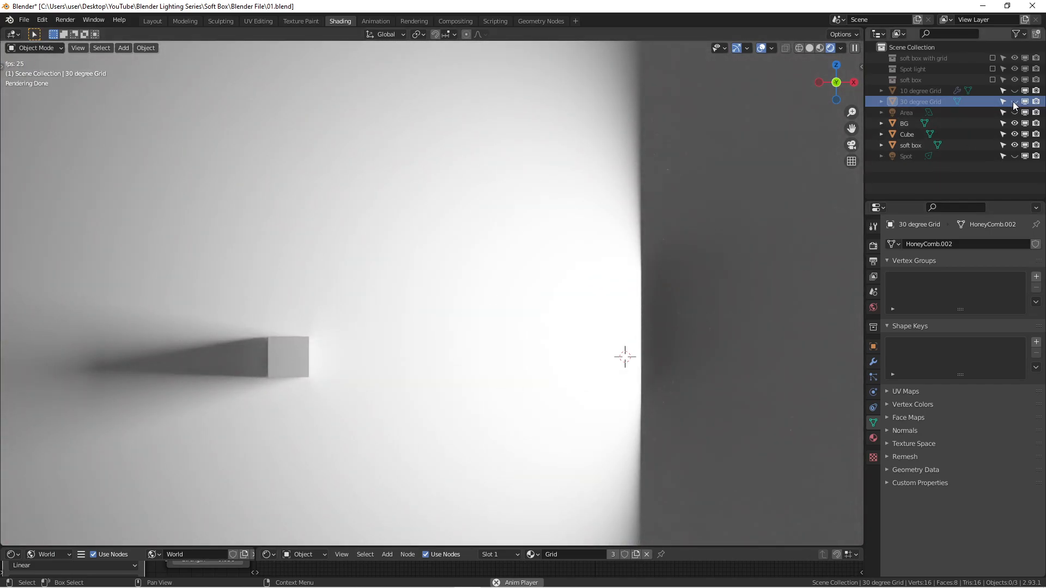
{"action": "scroll", "coordinate": [544, 279], "scroll_direction": "down", "scroll_amount": 2}
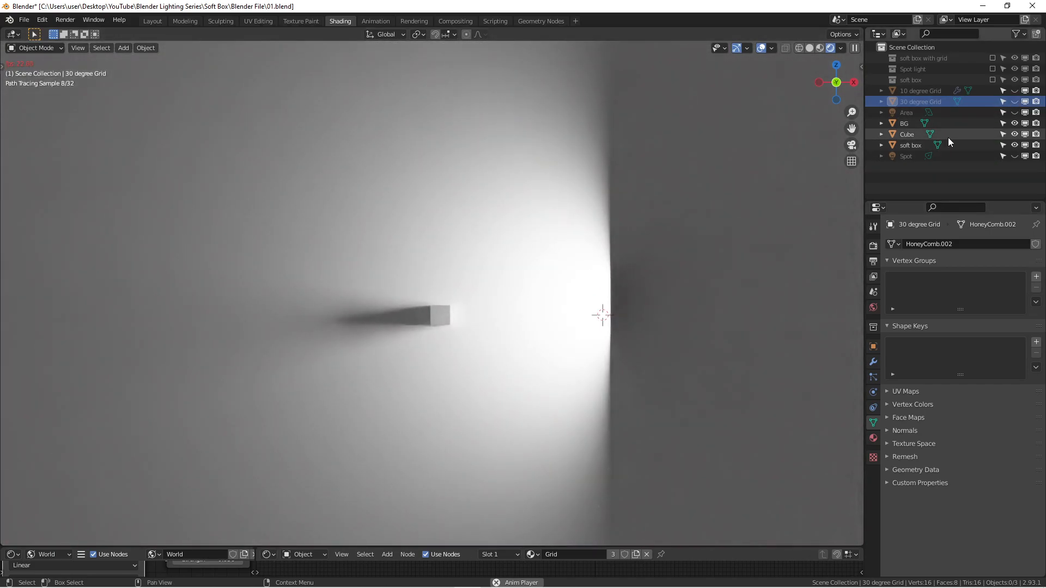
{"action": "left_click", "coordinate": [1013, 102]}
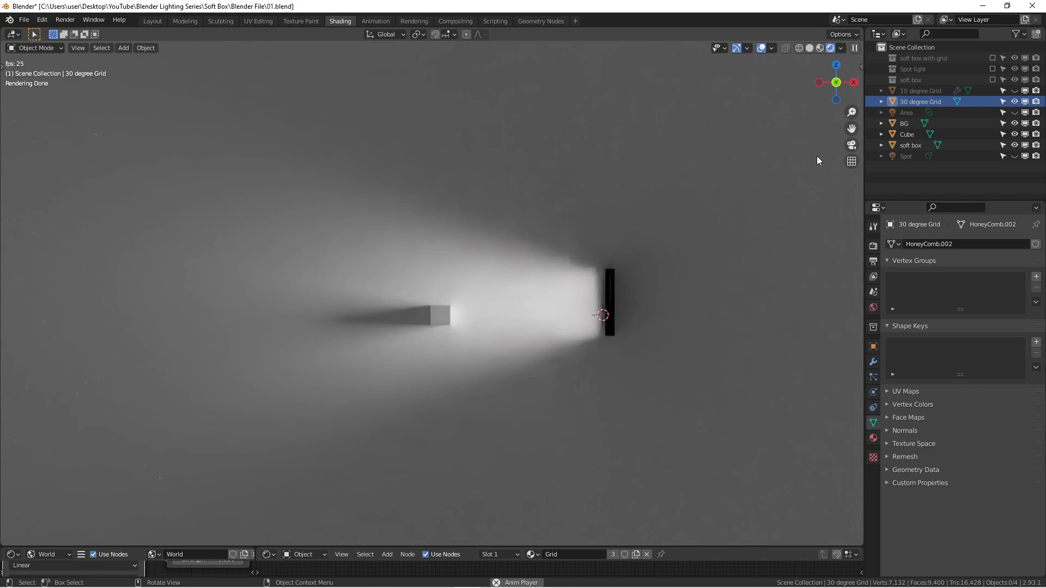
{"action": "left_click", "coordinate": [1015, 102]}
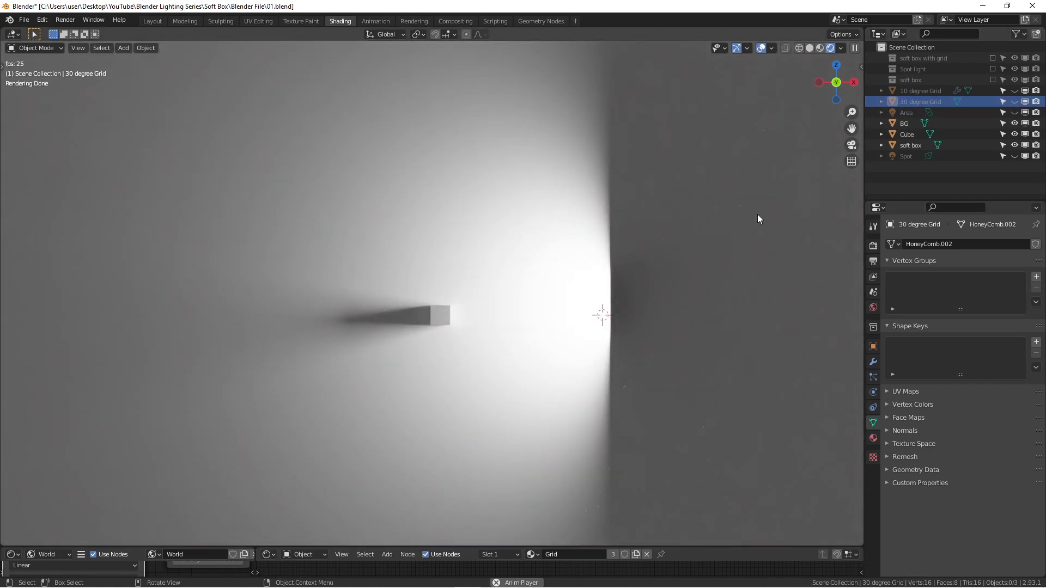
Show the 10 degree Grid again and examine the narrow beam and the Cube's shadow in front view
{"action": "left_click", "coordinate": [1014, 90]}
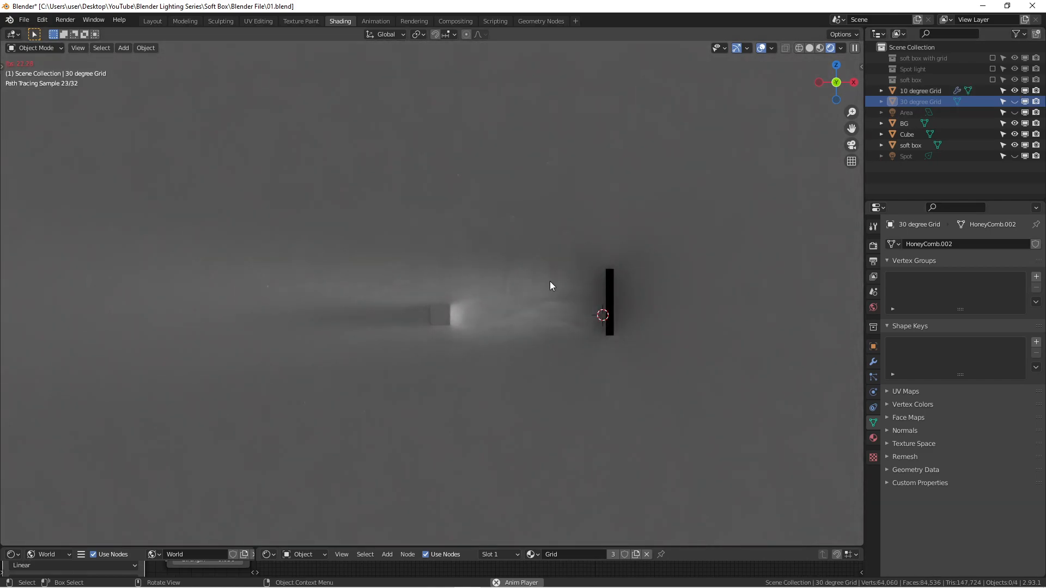
{"action": "scroll", "coordinate": [517, 301], "scroll_direction": "up", "scroll_amount": 3}
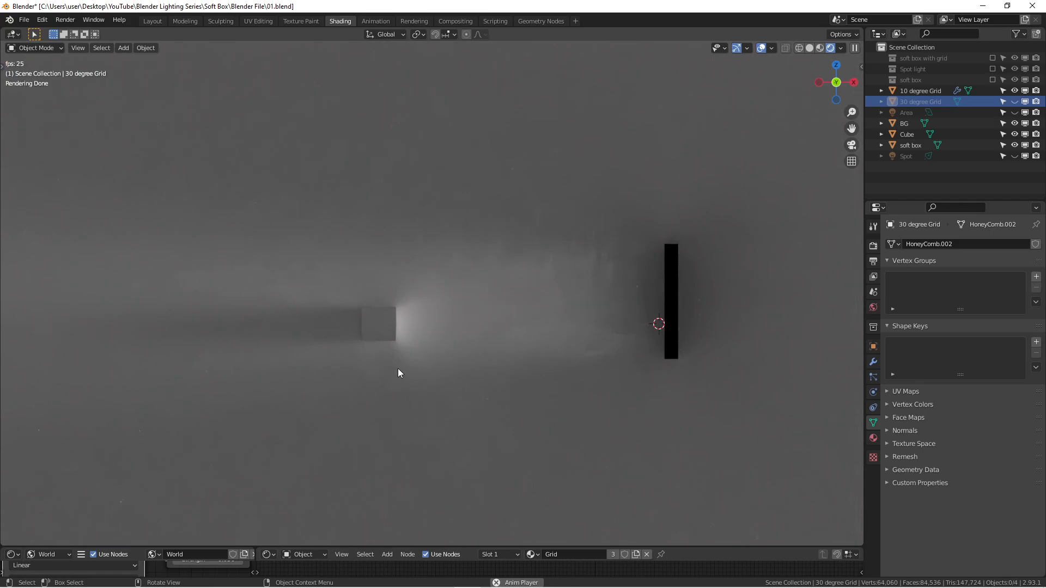
{"action": "scroll", "coordinate": [496, 328], "scroll_direction": "down", "scroll_amount": 3}
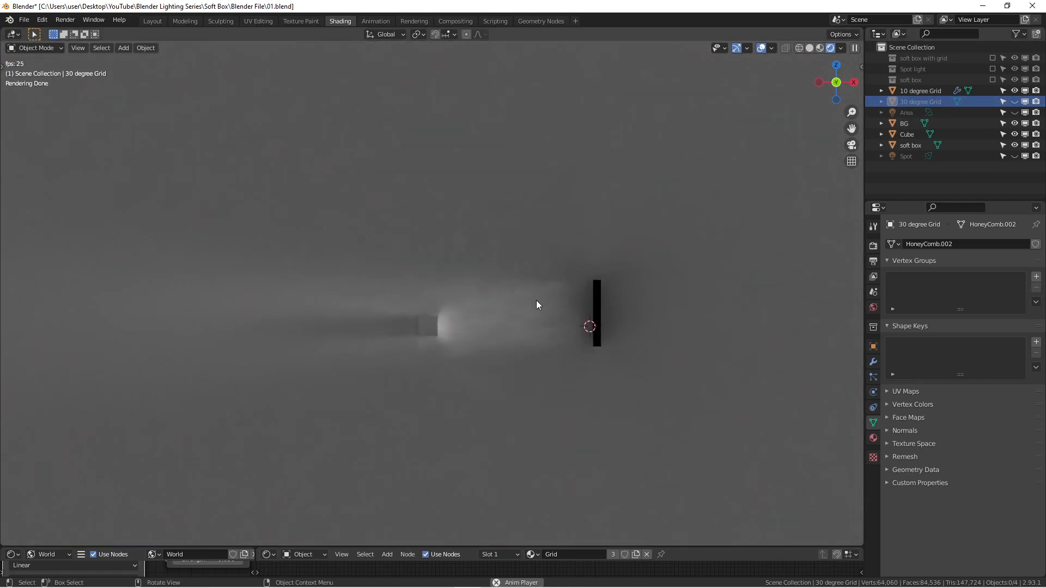
Alternate the visibility of the 10 degree and 30 degree Grids to compare their beams, finishing with both hidden
{"action": "left_click", "coordinate": [1016, 91]}
{"action": "left_click", "coordinate": [1014, 101]}
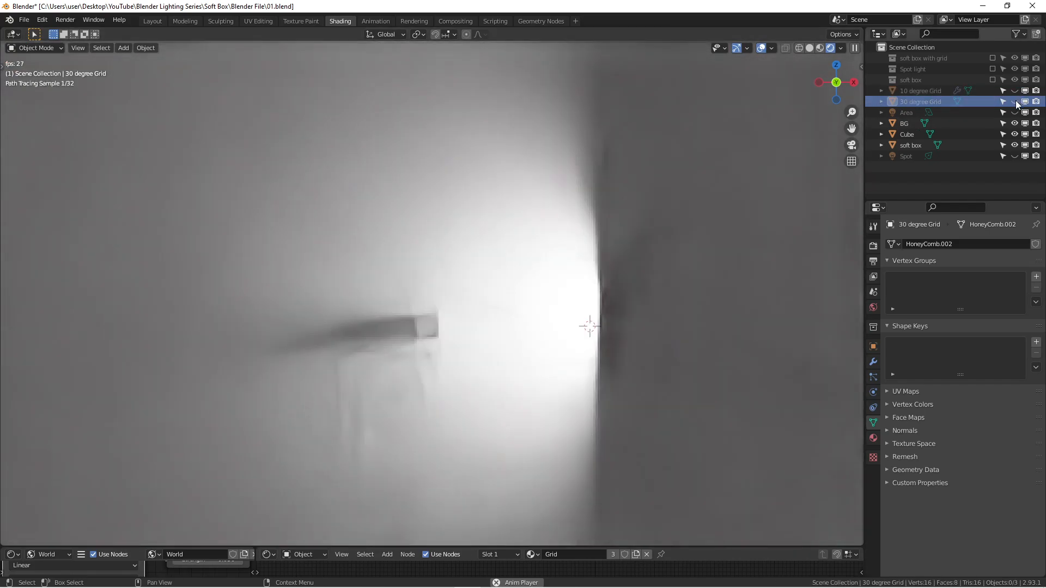
{"action": "left_click", "coordinate": [1014, 101]}
{"action": "left_click", "coordinate": [1014, 90]}
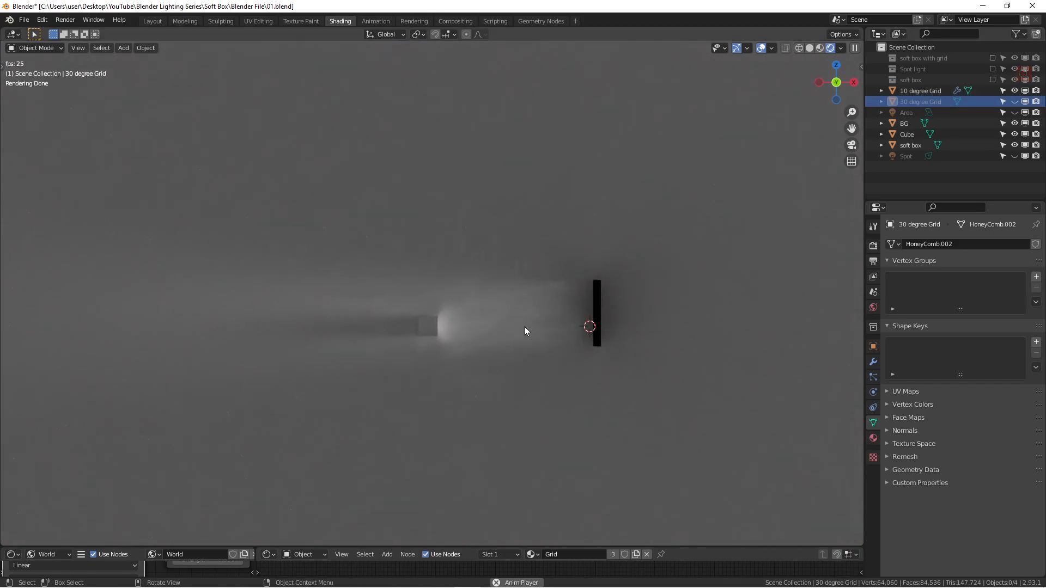
{"action": "scroll", "coordinate": [522, 324], "scroll_direction": "up", "scroll_amount": 2}
{"action": "left_click", "coordinate": [1015, 101]}
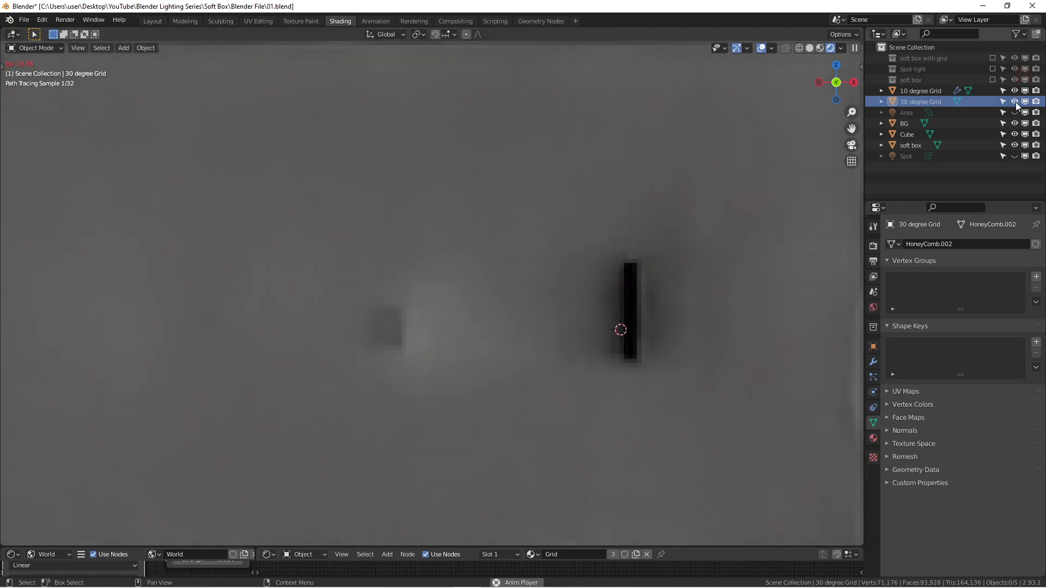
{"action": "left_click", "coordinate": [1014, 90]}
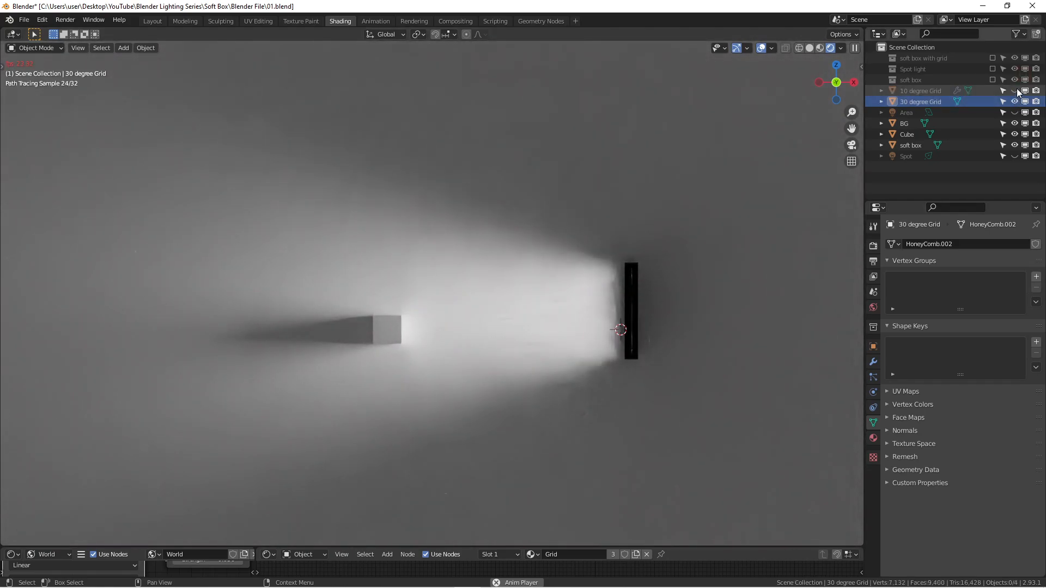
{"action": "left_click", "coordinate": [1014, 101]}
Compare the bare soft box's wide spread with the 30 degree Grid's beam by showing and hiding that grid once
{"action": "scroll", "coordinate": [577, 301], "scroll_direction": "down", "scroll_amount": 2}
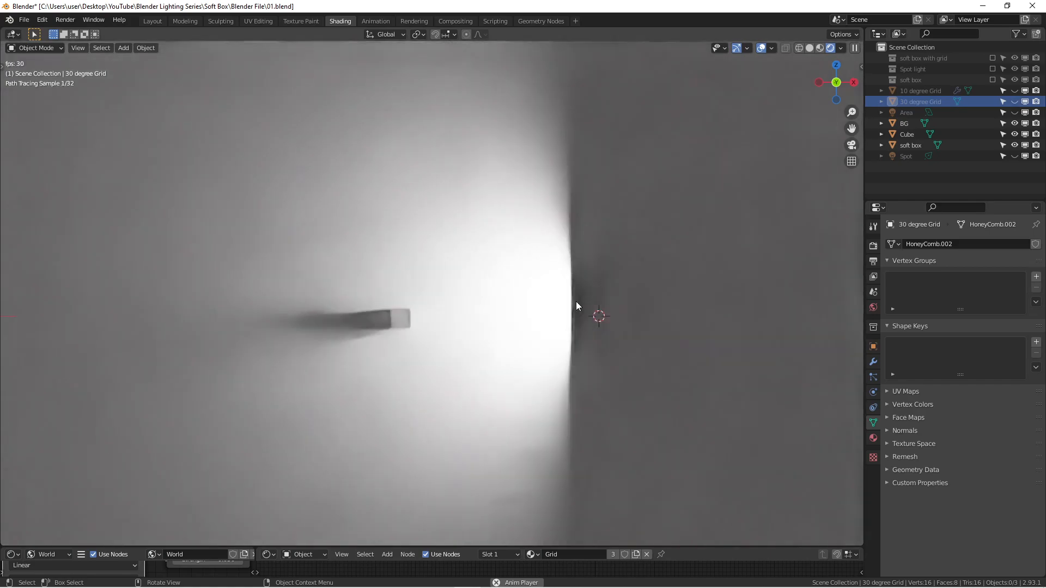
{"action": "scroll", "coordinate": [576, 302], "scroll_direction": "down", "scroll_amount": 3}
{"action": "scroll", "coordinate": [570, 289], "scroll_direction": "up", "scroll_amount": 4}
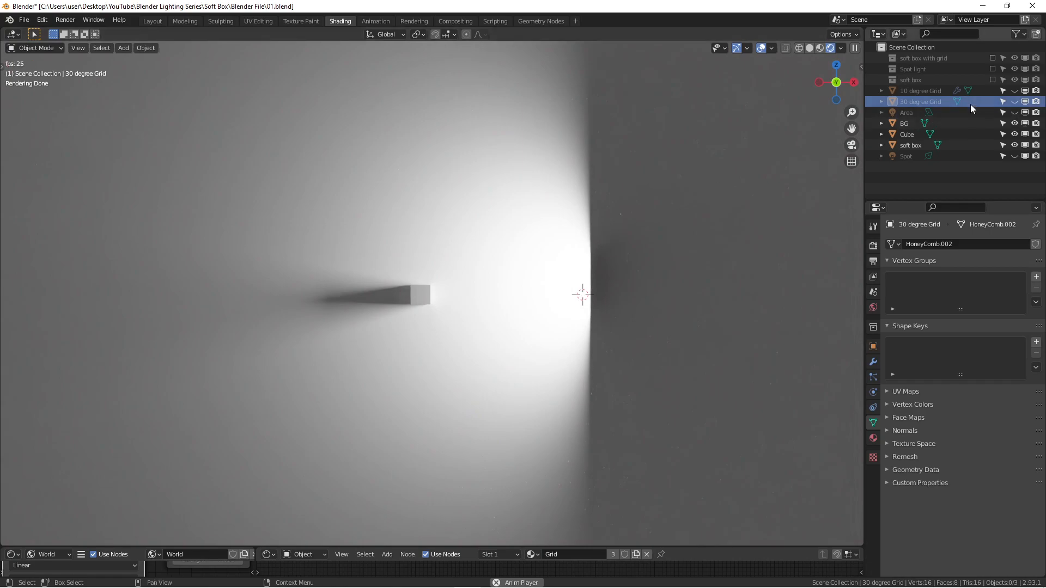
{"action": "left_click", "coordinate": [1013, 101]}
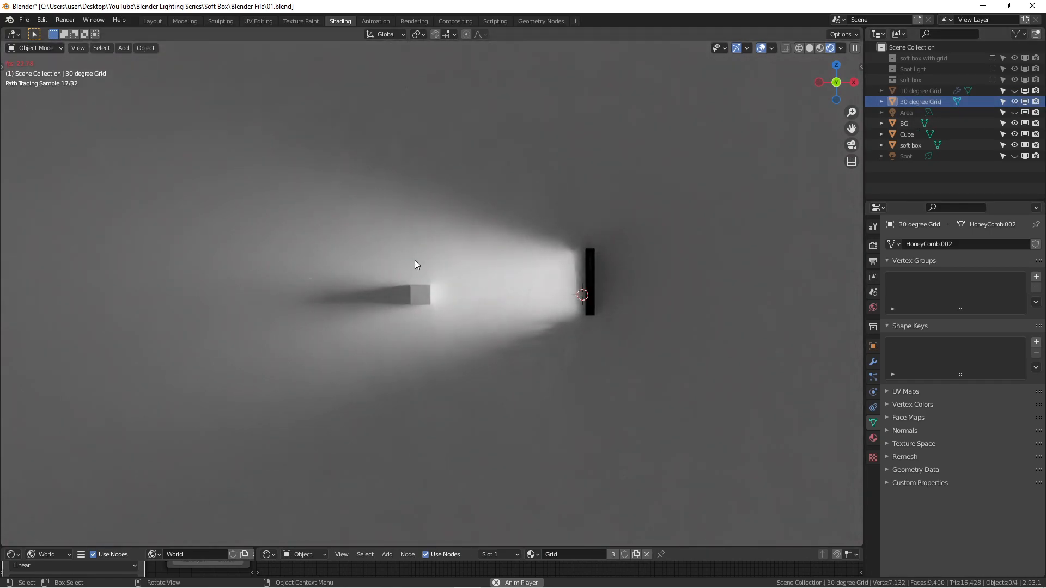
{"action": "left_click", "coordinate": [1015, 102]}
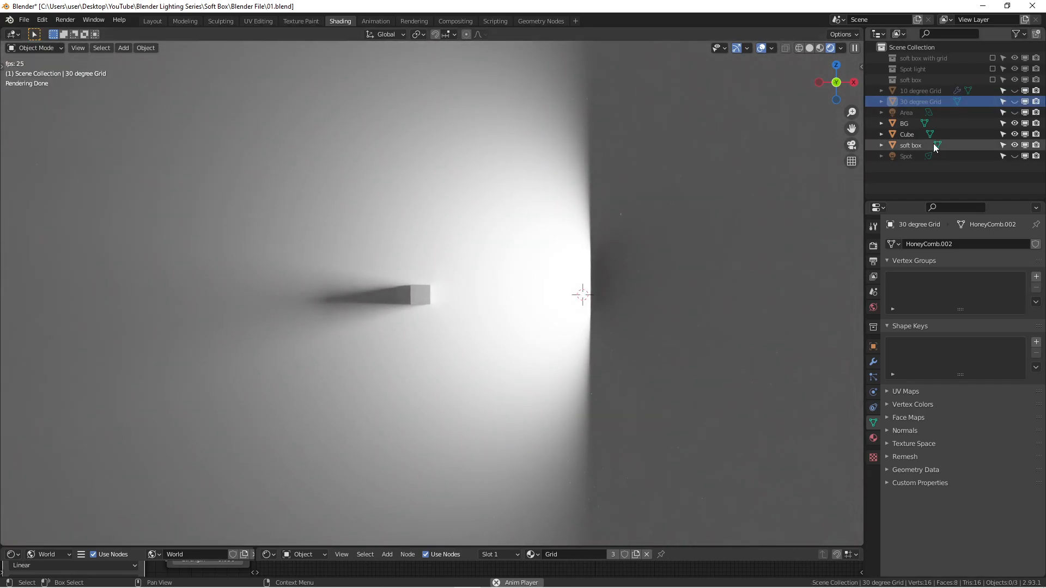
Hide the soft box and Cube objects and enable the Spot light and soft box with grid collections to view both setups in front view
{"action": "left_click", "coordinate": [1014, 144]}
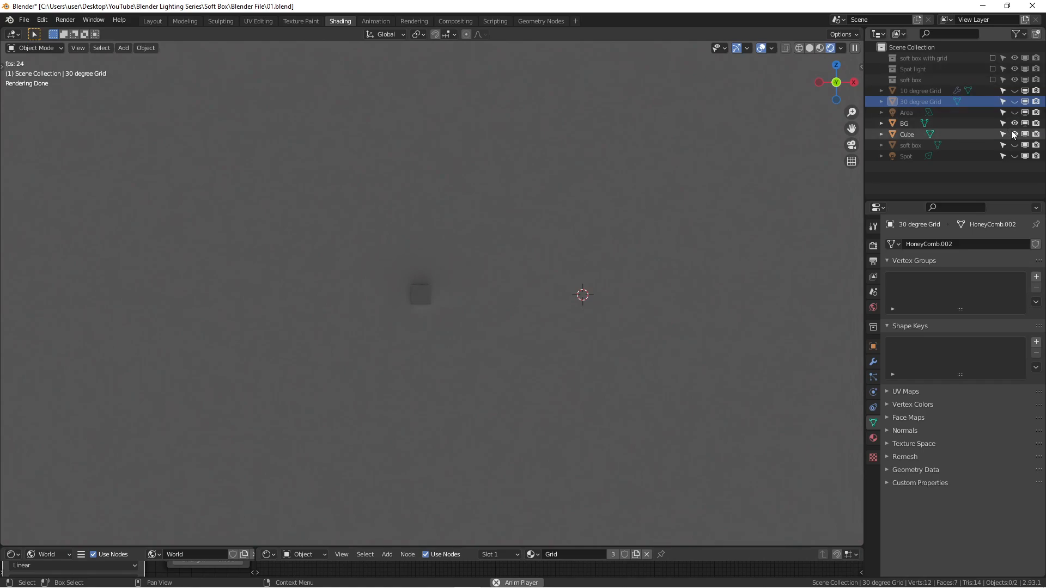
{"action": "left_click", "coordinate": [1014, 134]}
{"action": "left_click", "coordinate": [992, 70]}
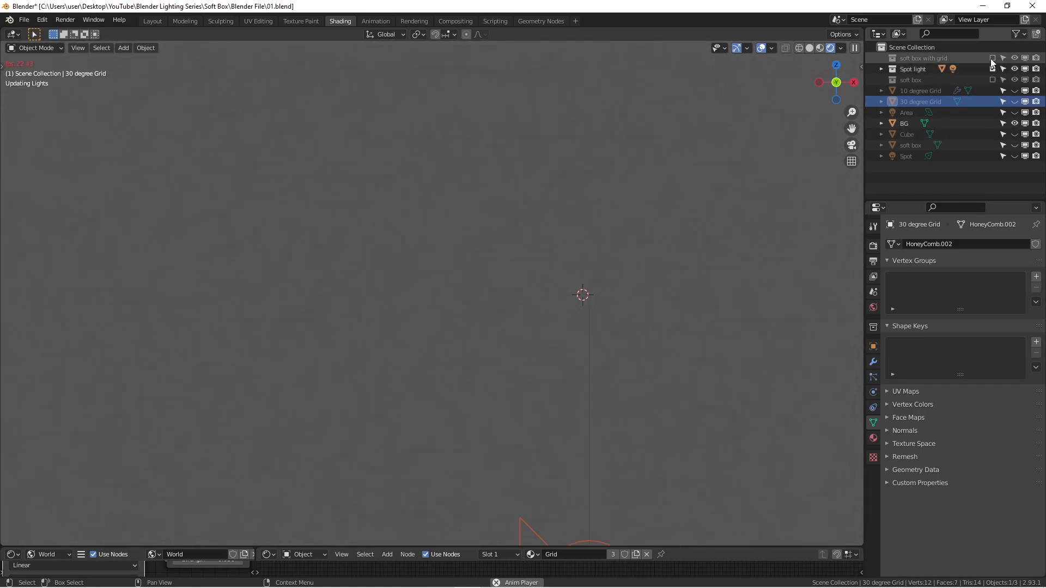
{"action": "left_click", "coordinate": [992, 58]}
{"action": "scroll", "coordinate": [616, 247], "scroll_direction": "down", "scroll_amount": 3}
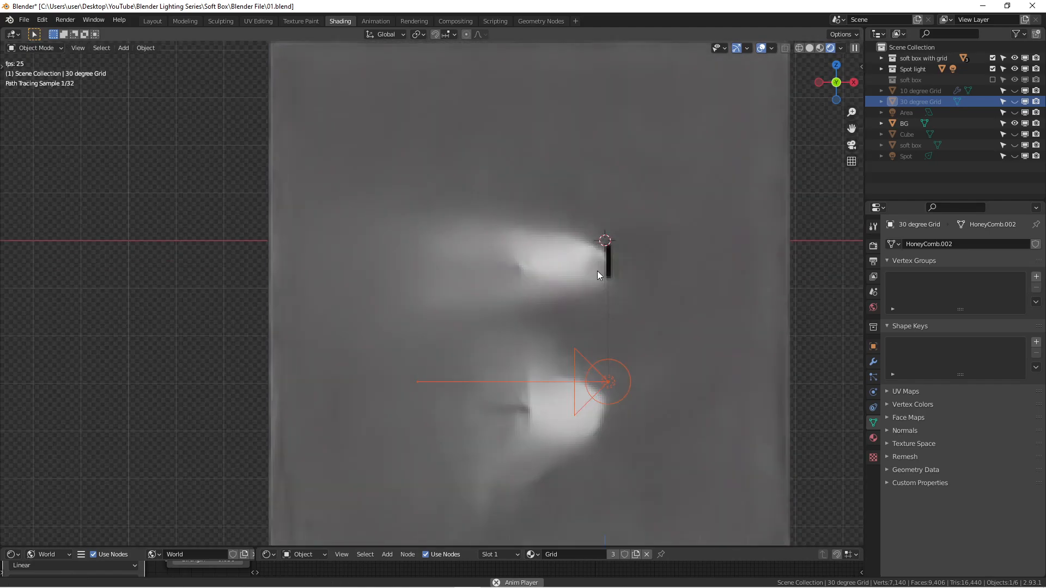
{"action": "scroll", "coordinate": [618, 224], "scroll_direction": "up", "scroll_amount": 4}
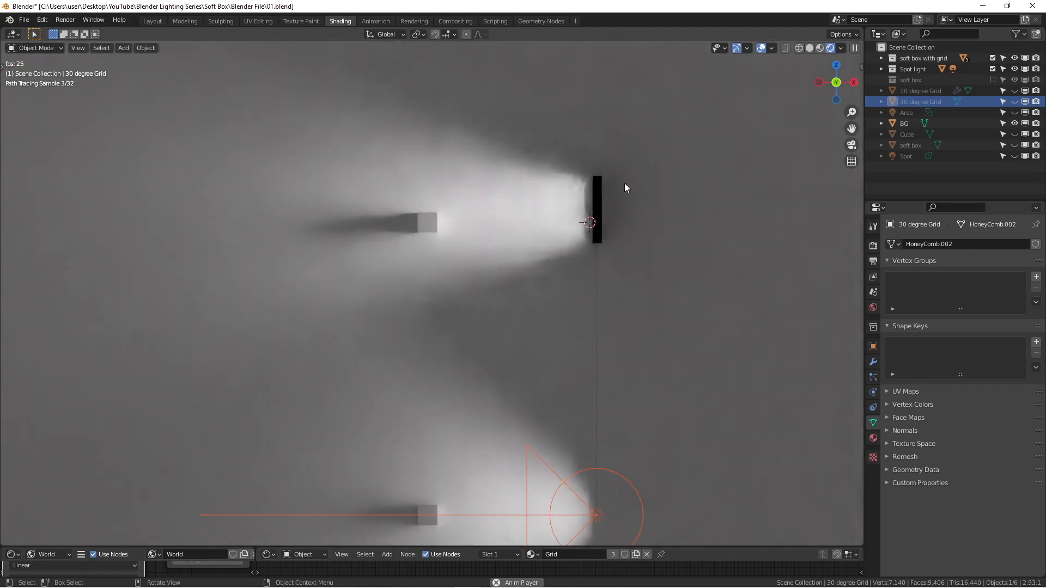
{"action": "mouse_move", "coordinate": [598, 187]}
{"action": "middle_mouse_down"}
{"action": "mouse_move", "coordinate": [628, 220]}
{"action": "mouse_move", "coordinate": [603, 197]}
{"action": "mouse_move", "coordinate": [544, 266]}
{"action": "mouse_move", "coordinate": [577, 265]}
{"action": "mouse_move", "coordinate": [568, 227]}
{"action": "middle_mouse_up"}
{"action": "key", "text": "KP_3"}
{"action": "key", "text": "KP_1"}
{"action": "scroll", "coordinate": [577, 248], "scroll_direction": "down", "scroll_amount": 2}
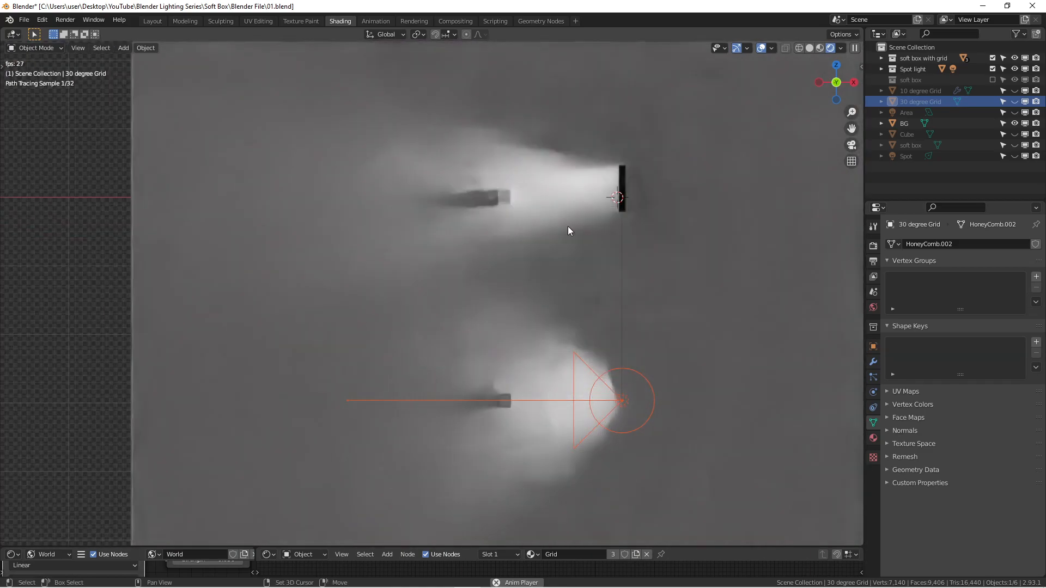
Select the spot light in the lower setup and compare its beam and falloff with the gridded soft box above
{"action": "left_click", "coordinate": [620, 403]}
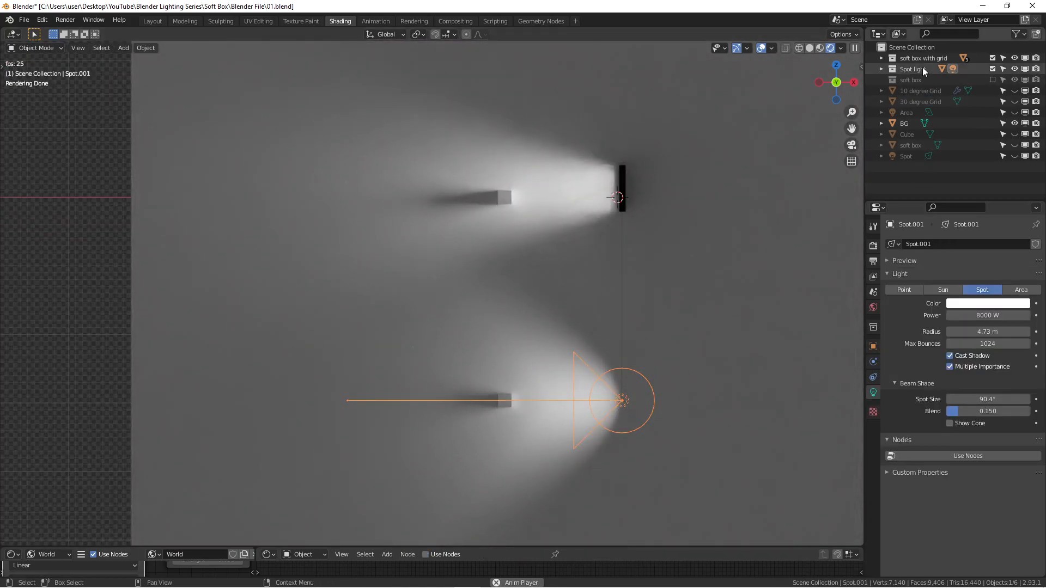
{"action": "middle_click_drag", "start_coordinate": [621, 356], "coordinate": [626, 328], "text": "shift"}
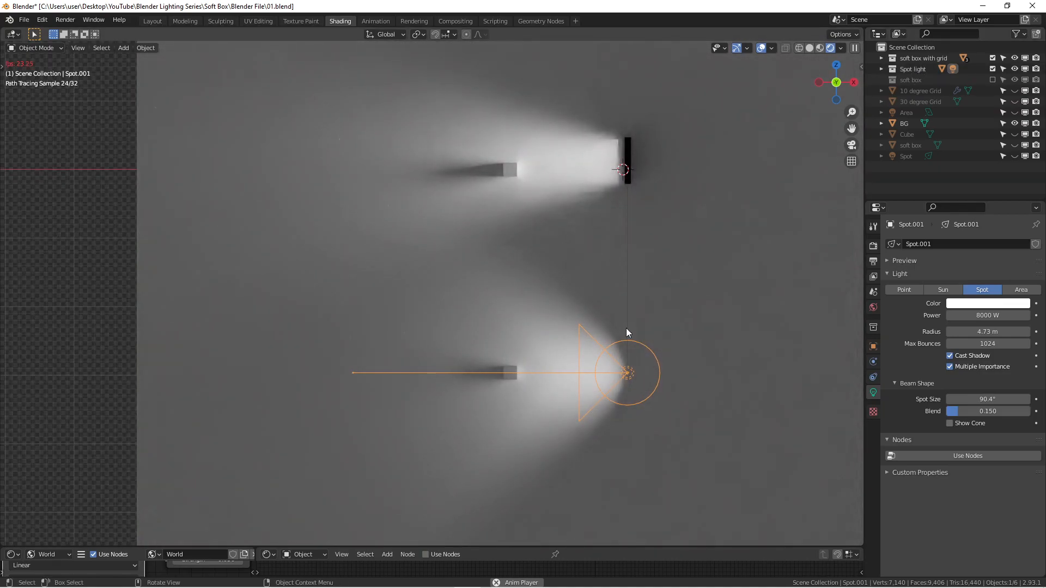
{"action": "scroll", "coordinate": [630, 362], "scroll_direction": "up", "scroll_amount": 3}
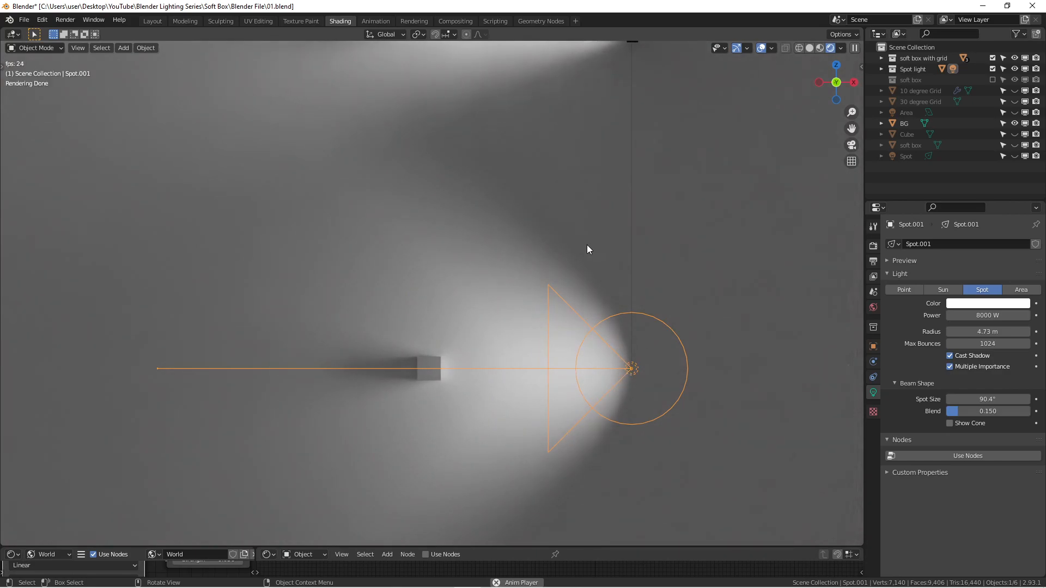
{"action": "scroll", "coordinate": [583, 262], "scroll_direction": "down", "scroll_amount": 3}
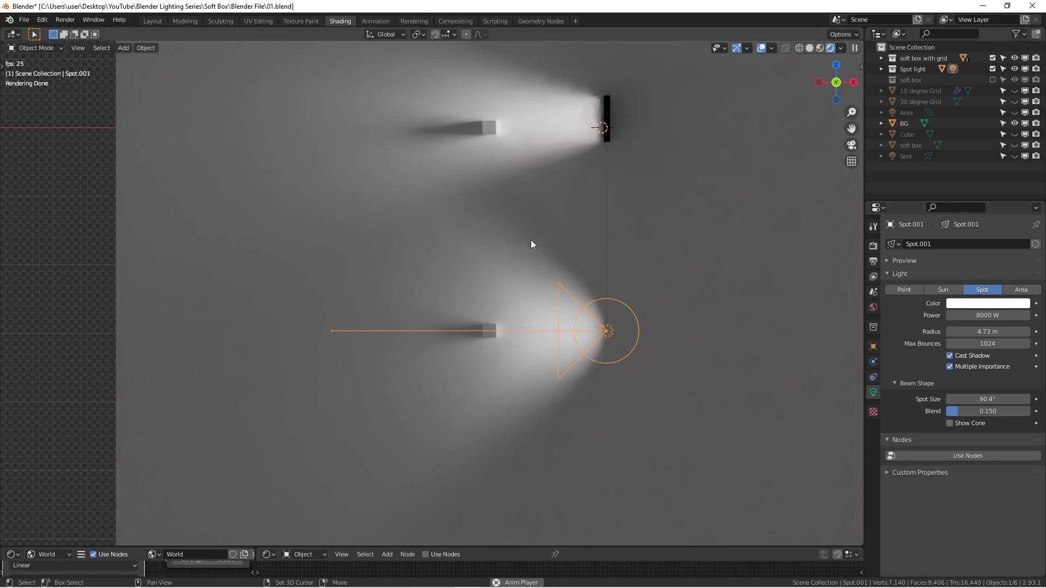
{"action": "key", "text": "shift+a"}
{"action": "mouse_move", "coordinate": [514, 366]}
{"action": "scroll", "coordinate": [567, 300], "scroll_direction": "up", "scroll_amount": 1}
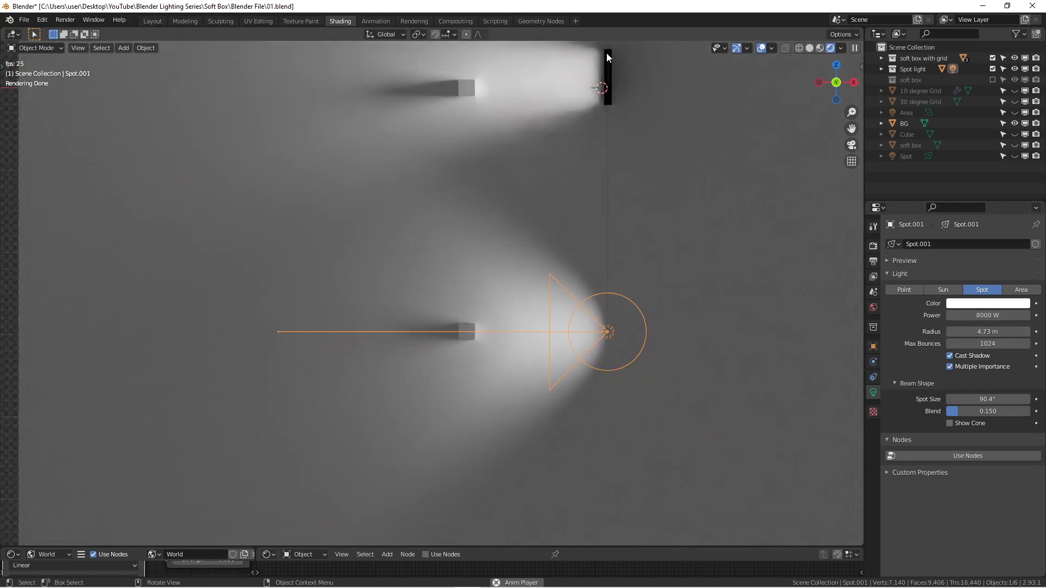
Compare the beam edges near the light source and the falloff around the cubes for the gridded soft box and the spot light
{"action": "scroll", "coordinate": [603, 58], "scroll_direction": "up", "scroll_amount": 1}
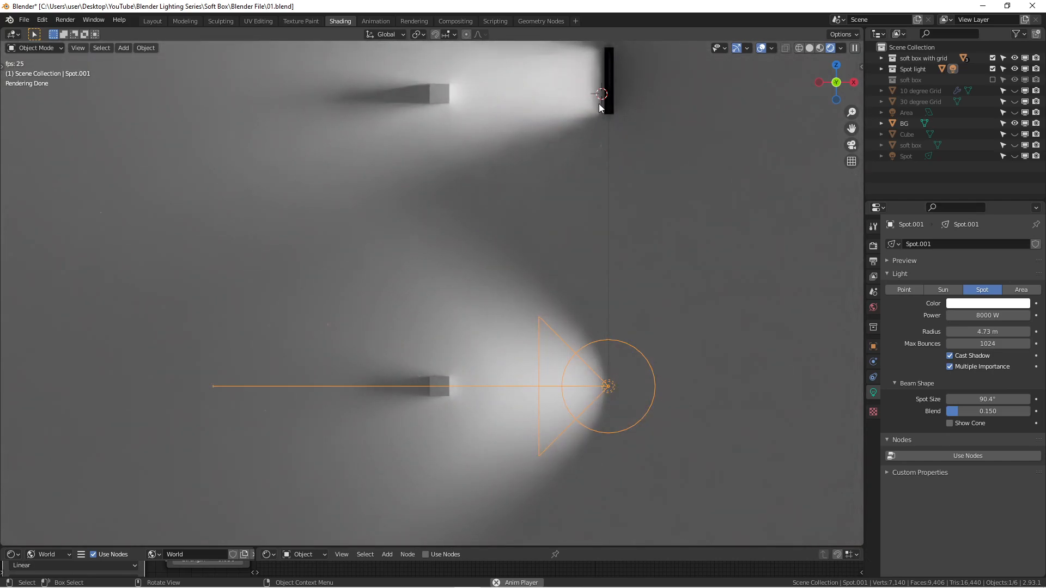
{"action": "scroll", "coordinate": [599, 107], "scroll_direction": "down", "scroll_amount": 1}
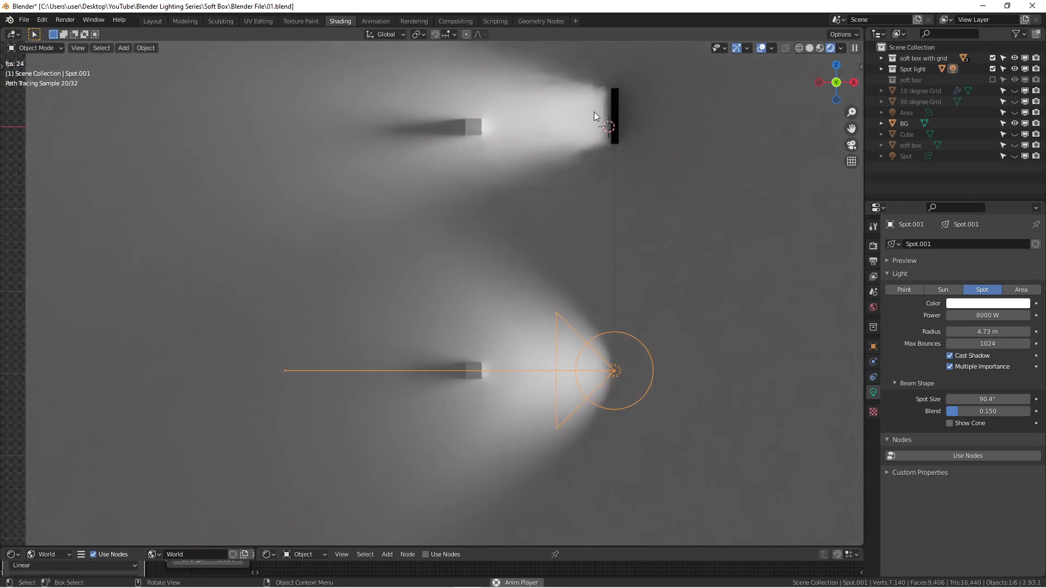
{"action": "scroll", "coordinate": [675, 377], "scroll_direction": "down", "scroll_amount": 2}
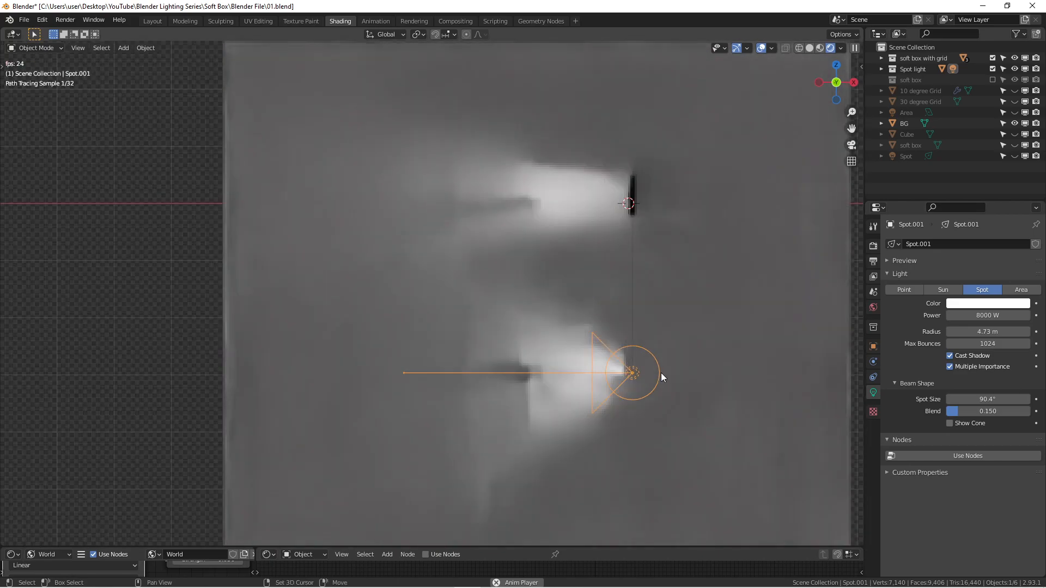
{"action": "middle_click_drag", "start_coordinate": [661, 374], "coordinate": [650, 311], "text": "shift"}
{"action": "scroll", "coordinate": [631, 308], "scroll_direction": "up", "scroll_amount": 3}
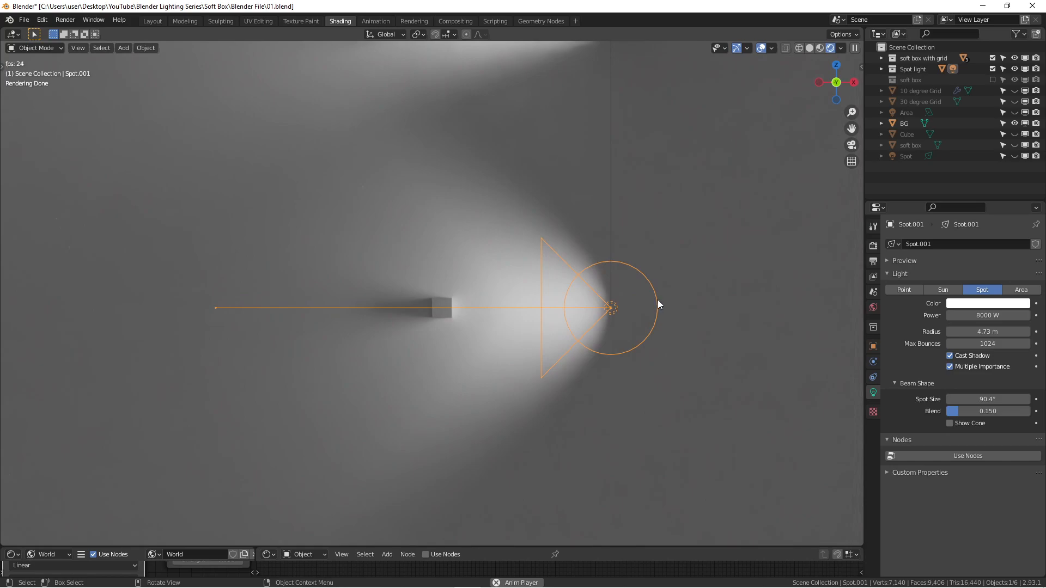
{"action": "scroll", "coordinate": [643, 299], "scroll_direction": "down", "scroll_amount": 2}
{"action": "middle_click_drag", "start_coordinate": [632, 294], "coordinate": [596, 318], "text": "shift"}
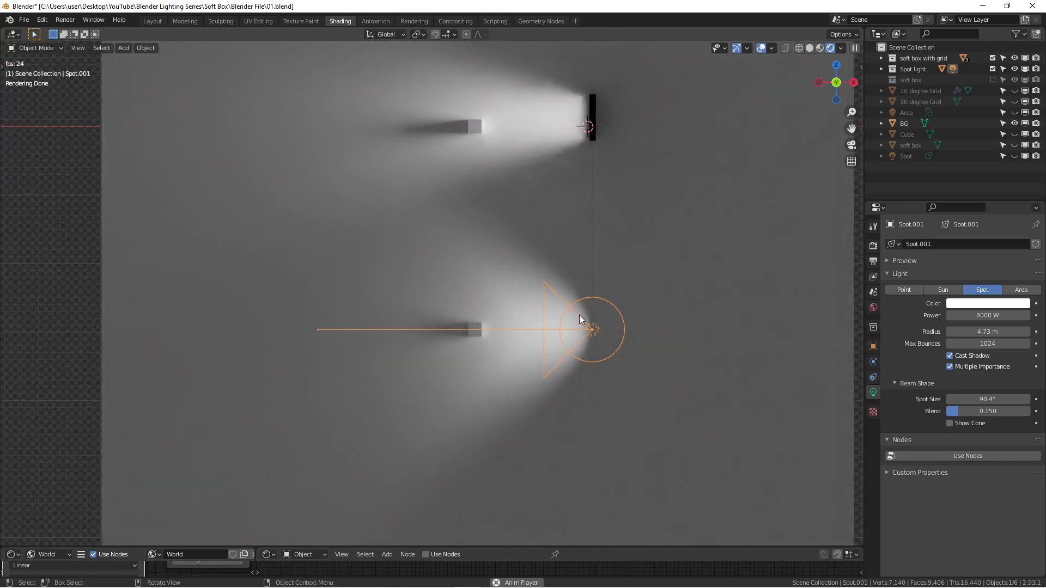
{"action": "scroll", "coordinate": [578, 315], "scroll_direction": "up", "scroll_amount": 2}
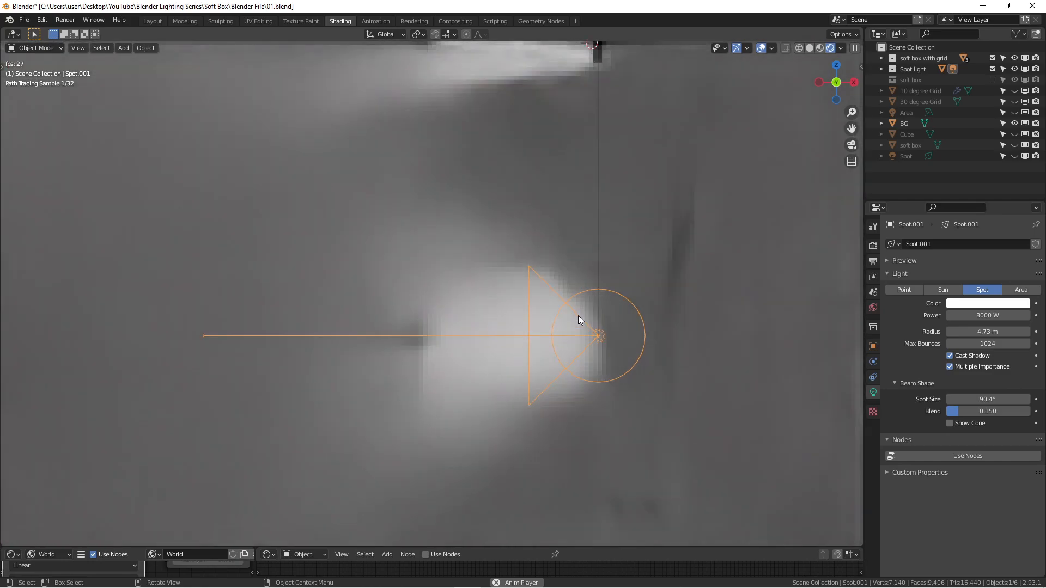
{"action": "scroll", "coordinate": [577, 316], "scroll_direction": "down", "scroll_amount": 2}
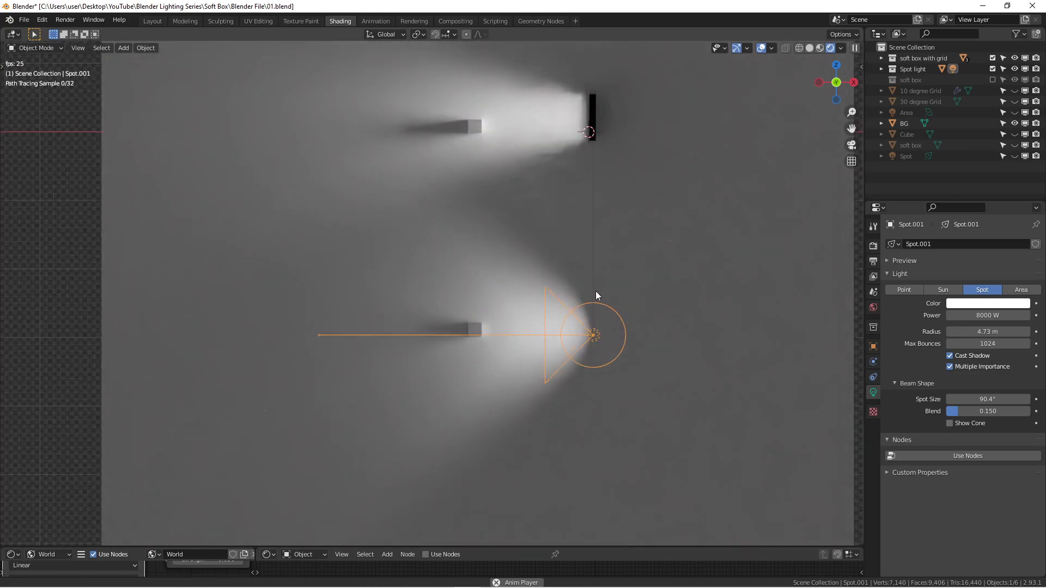
{"action": "middle_click_drag", "start_coordinate": [597, 294], "coordinate": [603, 345], "text": "shift"}
Reduce the lower spot light's radius to 0 m, and raise it again to 5.02 m to compare hard and soft beam edges
{"action": "left_click", "coordinate": [590, 387]}
{"action": "left_click", "coordinate": [588, 391]}
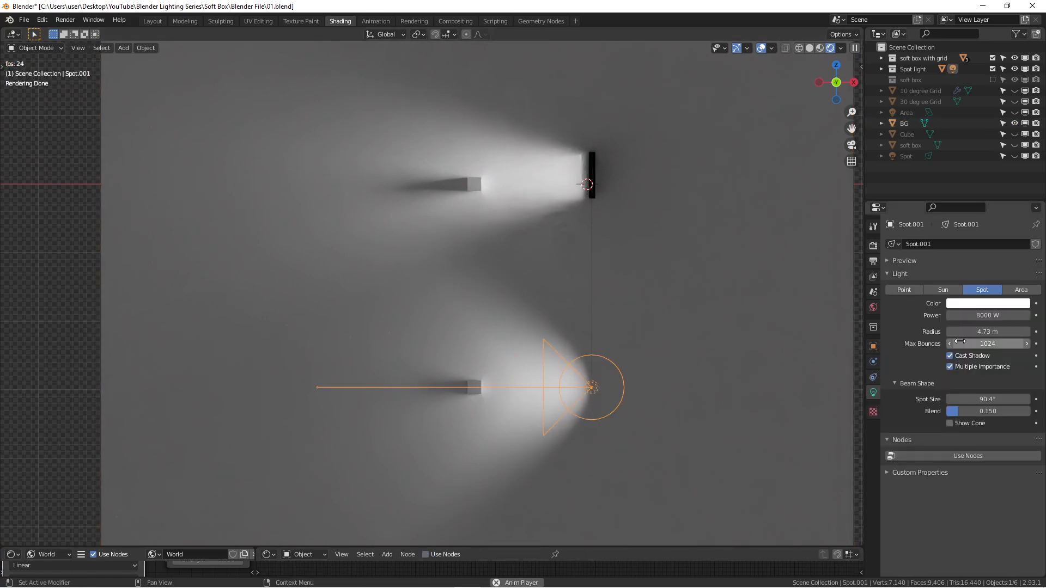
{"action": "scroll", "coordinate": [583, 385], "scroll_direction": "up", "scroll_amount": 2}
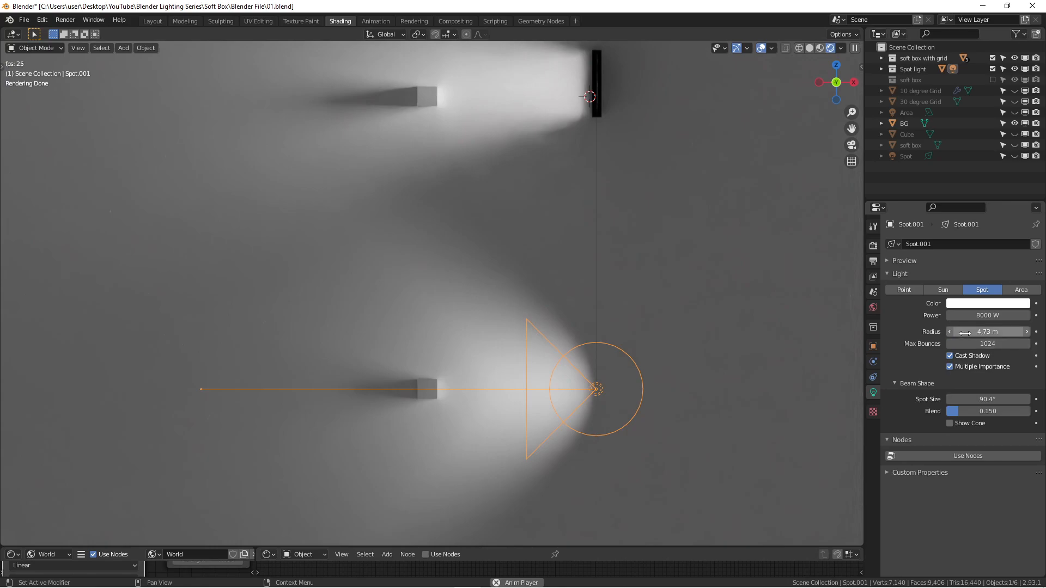
{"action": "left_click_drag", "start_coordinate": [968, 332], "coordinate": [896, 331]}
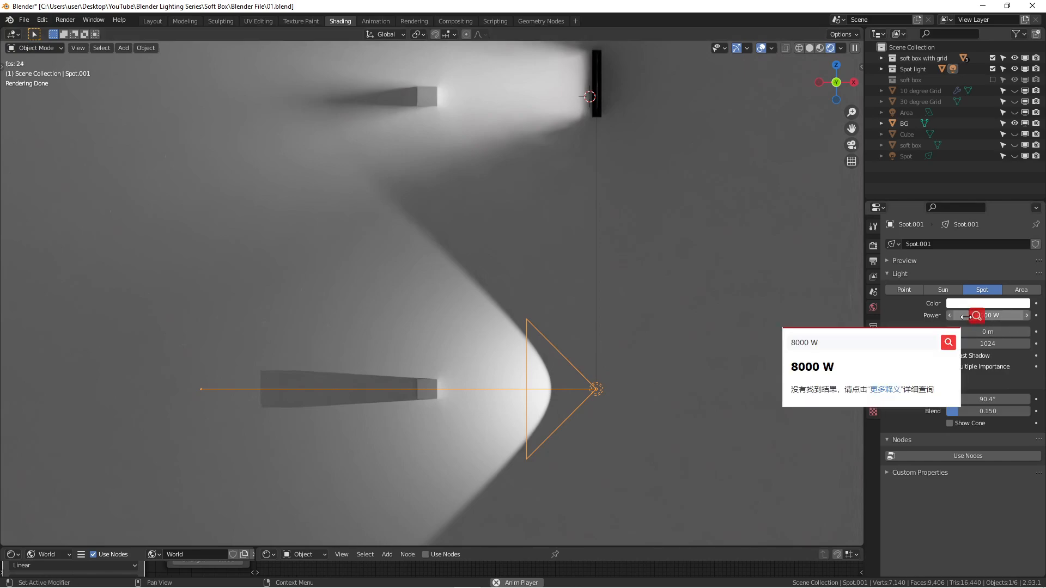
{"action": "left_click", "coordinate": [743, 364]}
{"action": "left_click", "coordinate": [595, 389]}
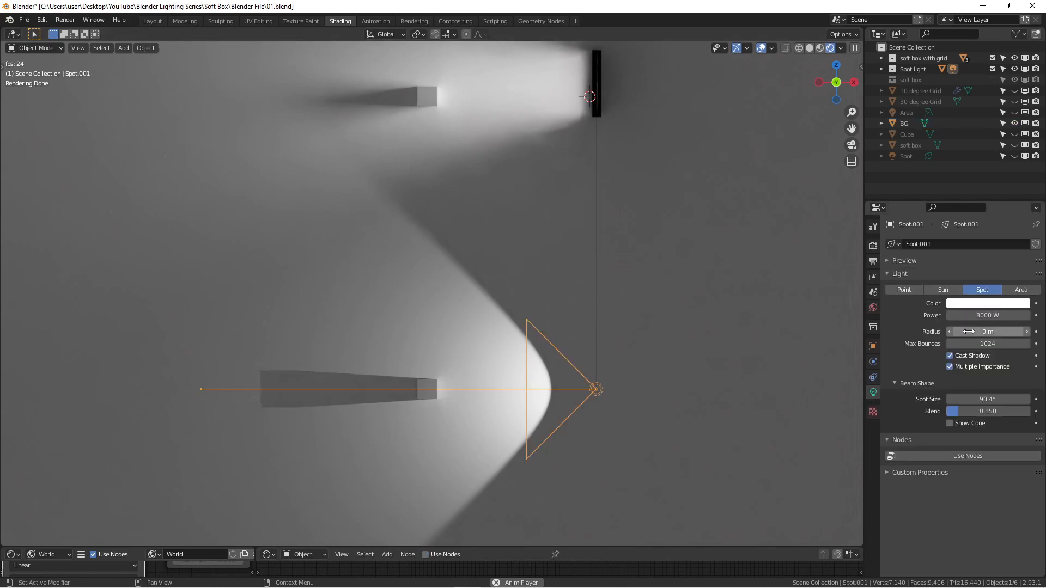
{"action": "left_click_drag", "start_coordinate": [987, 331], "coordinate": [1019, 333]}
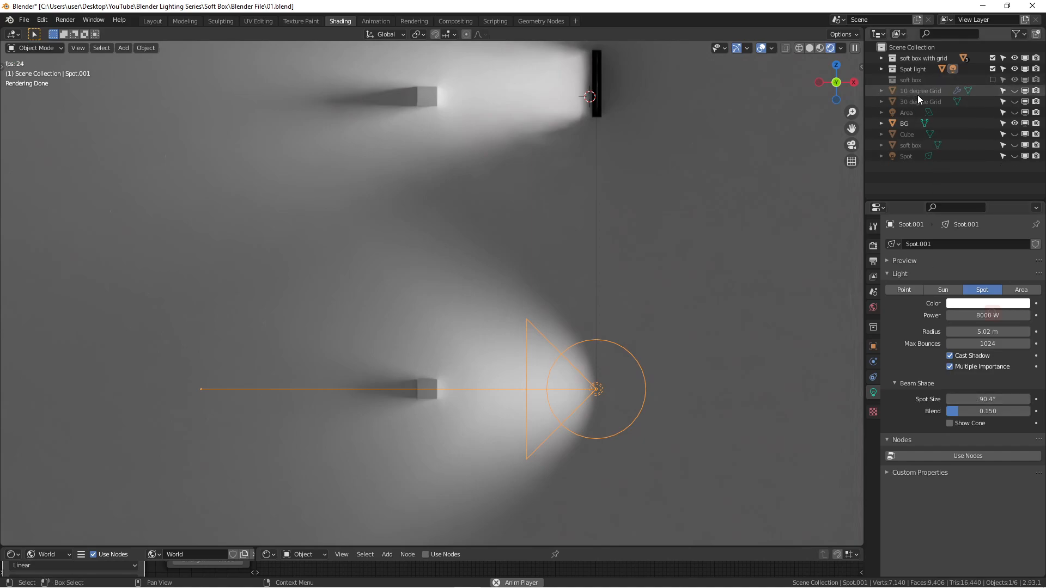
Narrow the spot light's spot size to 31°, and widen it again to 76.9°
{"action": "mouse_move", "coordinate": [983, 400]}
{"action": "left_mouse_down"}
{"action": "mouse_move", "coordinate": [1038, 400]}
{"action": "mouse_move", "coordinate": [987, 399]}
{"action": "left_mouse_up"}
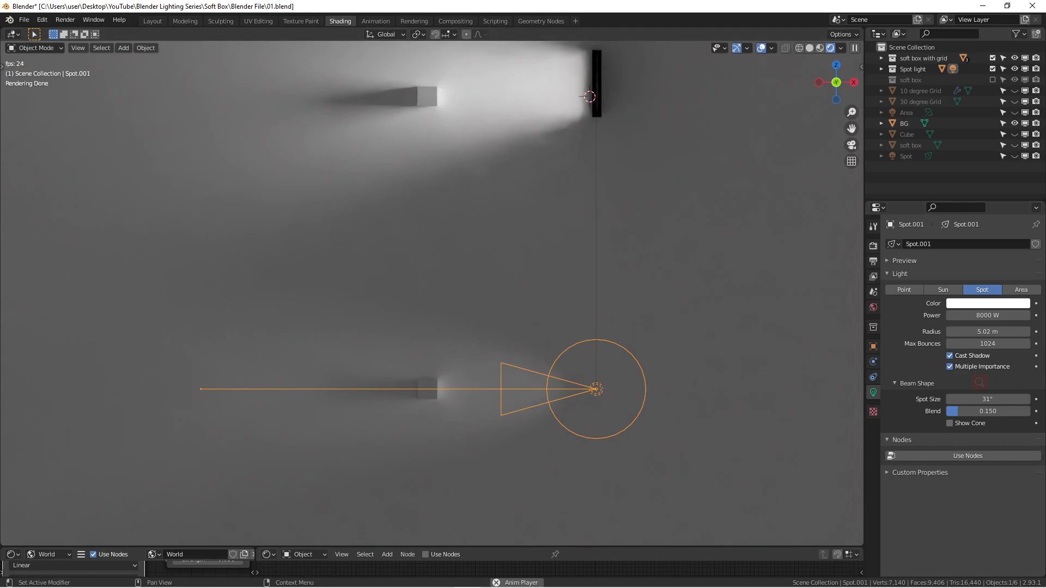
{"action": "mouse_move", "coordinate": [987, 399]}
{"action": "left_mouse_down"}
{"action": "mouse_move", "coordinate": [1013, 400]}
{"action": "mouse_move", "coordinate": [1001, 399]}
{"action": "left_mouse_up"}
{"action": "scroll", "coordinate": [544, 327], "scroll_direction": "down", "scroll_amount": 3}
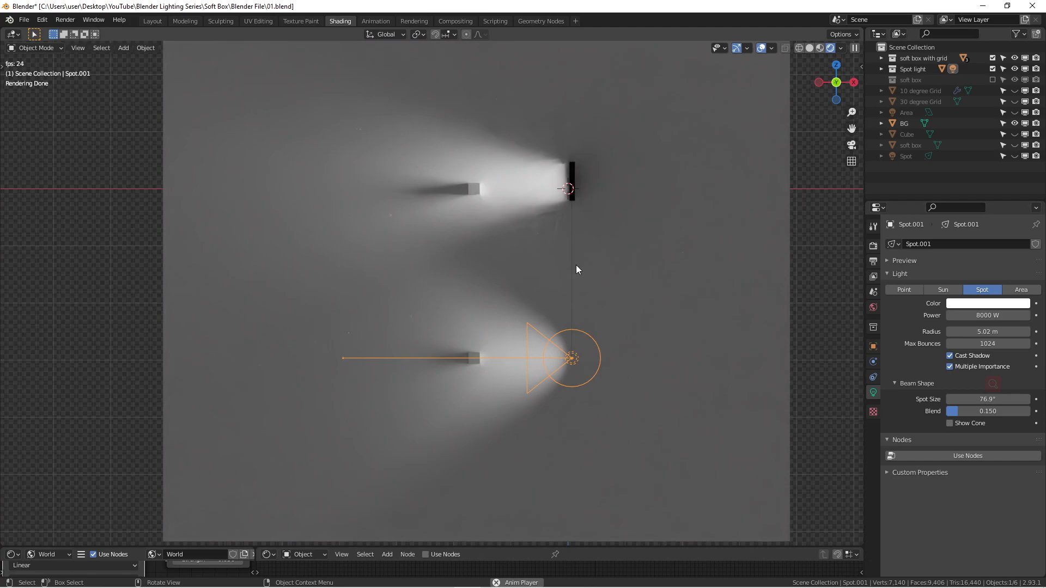
{"action": "scroll", "coordinate": [561, 259], "scroll_direction": "up", "scroll_amount": 1}
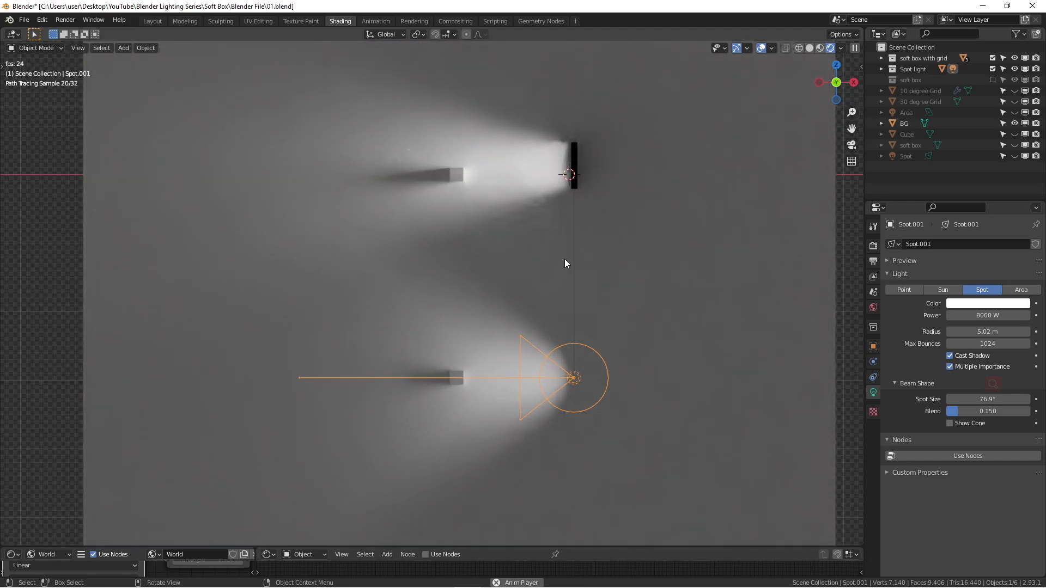
Select and frame the BG plane to compare the whole light patterns of the gridded soft box and the spot light
{"action": "left_click", "coordinate": [575, 274]}
{"action": "key", "text": "KP_Decimal"}
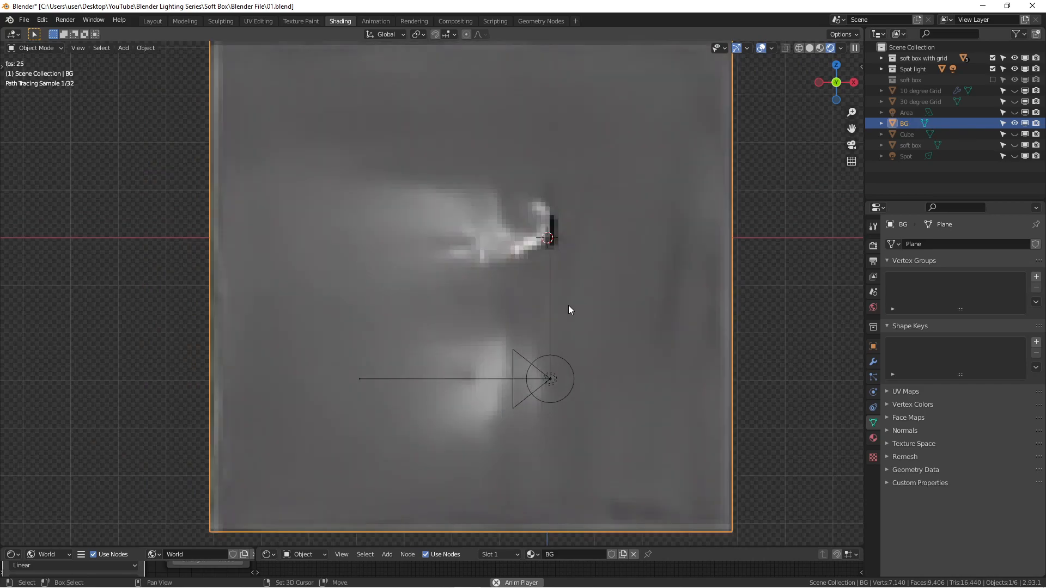
{"action": "scroll", "coordinate": [551, 276], "scroll_direction": "up", "scroll_amount": 2}
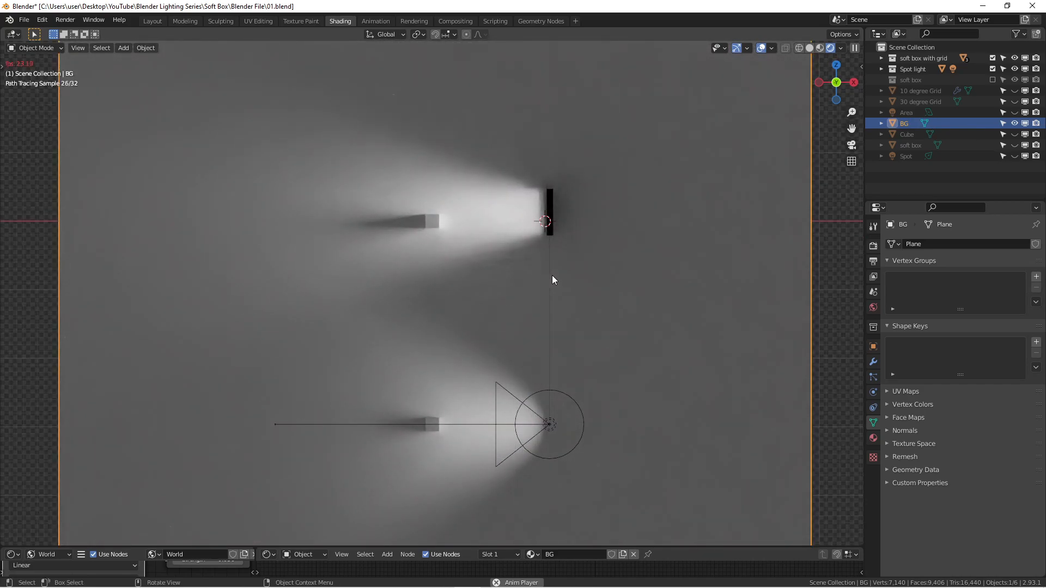
{"action": "scroll", "coordinate": [593, 266], "scroll_direction": "down", "scroll_amount": 1}
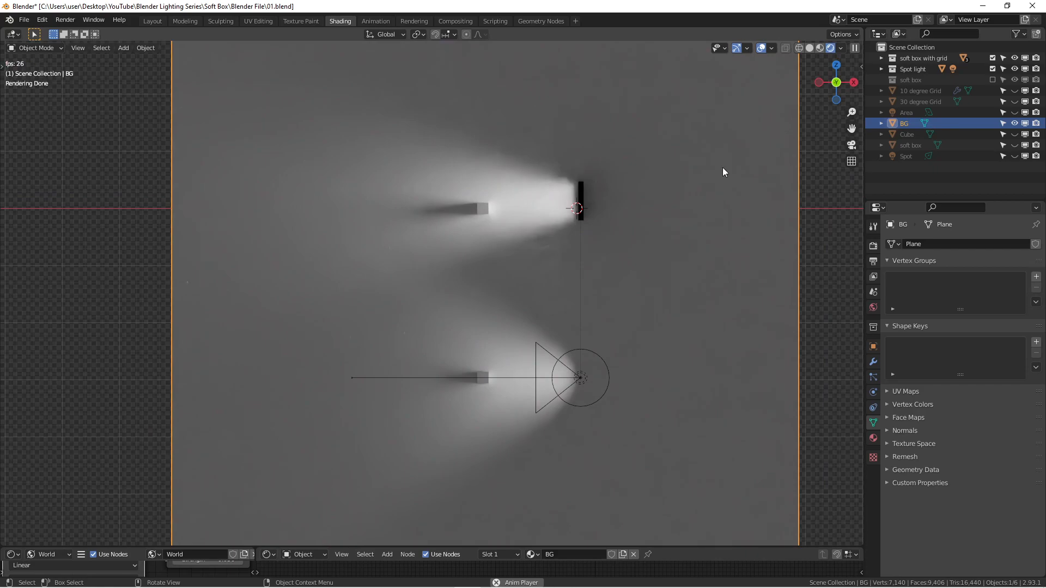
{"action": "scroll", "coordinate": [592, 279], "scroll_direction": "up", "scroll_amount": 1}
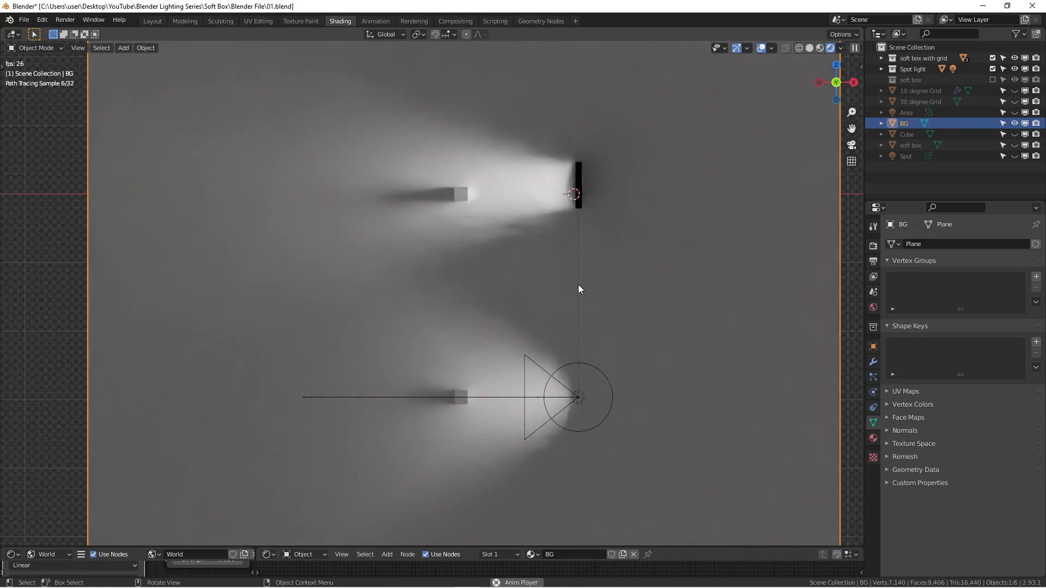
{"action": "middle_click_drag", "start_coordinate": [564, 296], "coordinate": [574, 335], "text": "shift"}
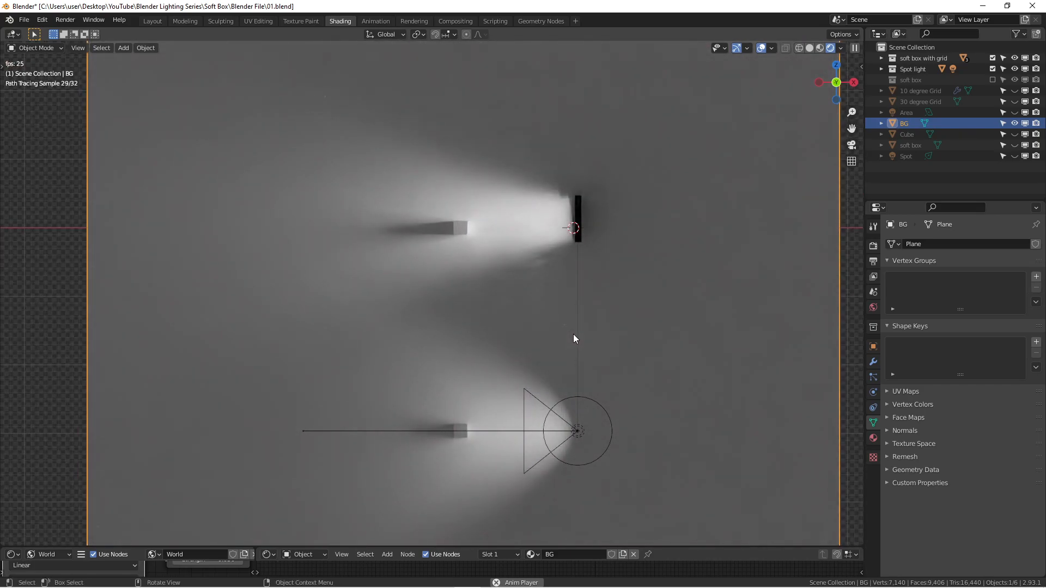
{"action": "scroll", "coordinate": [573, 334], "scroll_direction": "down", "scroll_amount": 1}
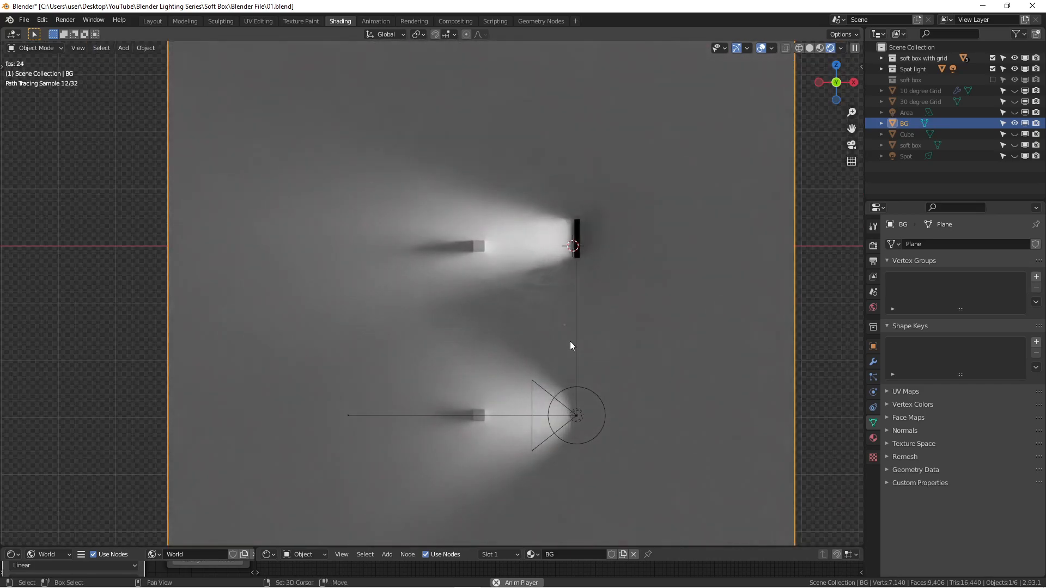
{"action": "middle_click_drag", "start_coordinate": [570, 341], "coordinate": [504, 358], "text": "shift"}
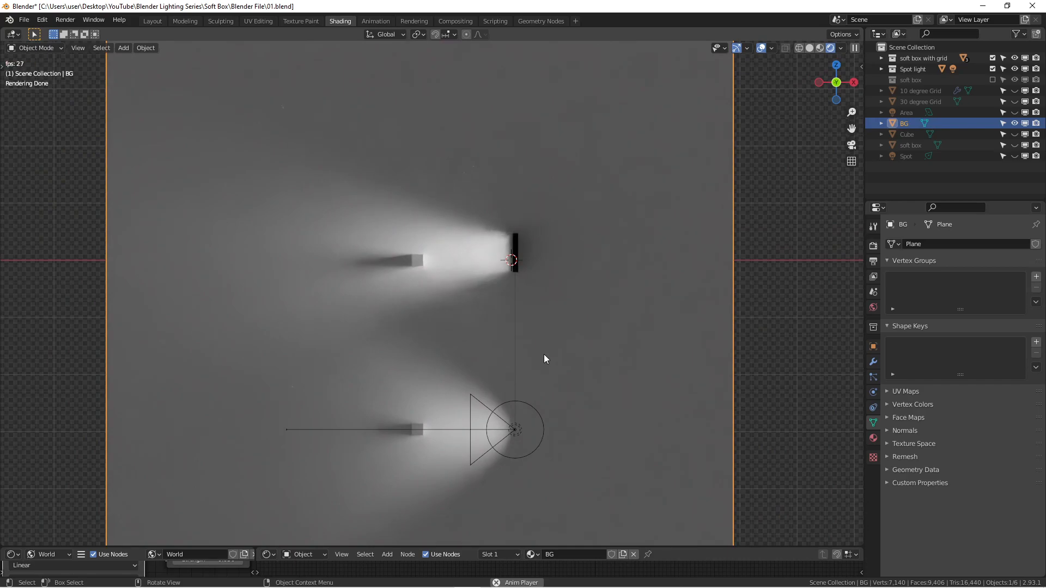
{"action": "middle_click_drag", "start_coordinate": [514, 351], "coordinate": [561, 320], "text": "shift"}
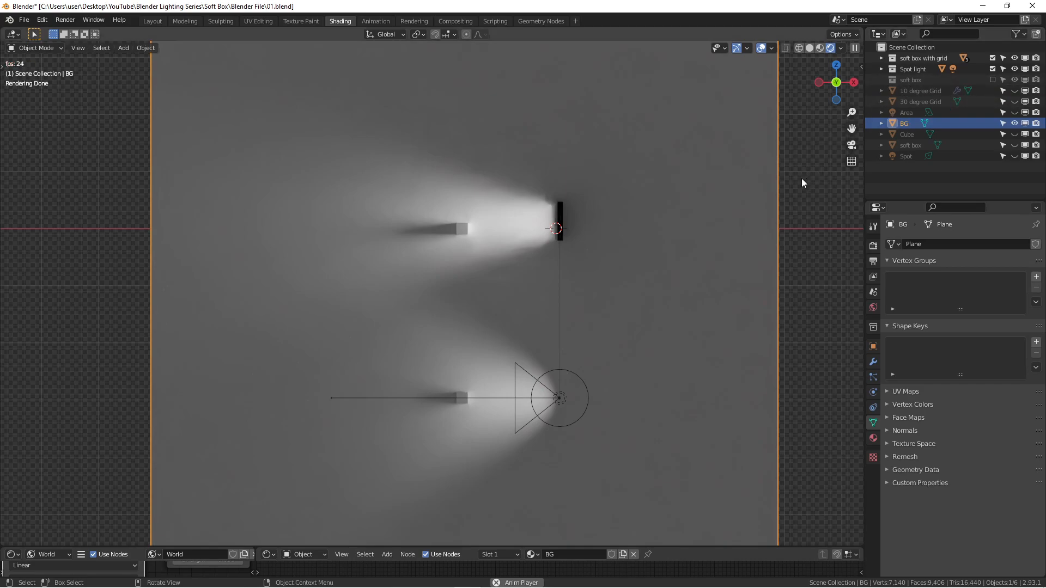
Inspect both light setups from an oblique angle and again in front view, examining how their beams spread across the background
{"action": "middle_click_drag", "start_coordinate": [662, 258], "coordinate": [567, 286]}
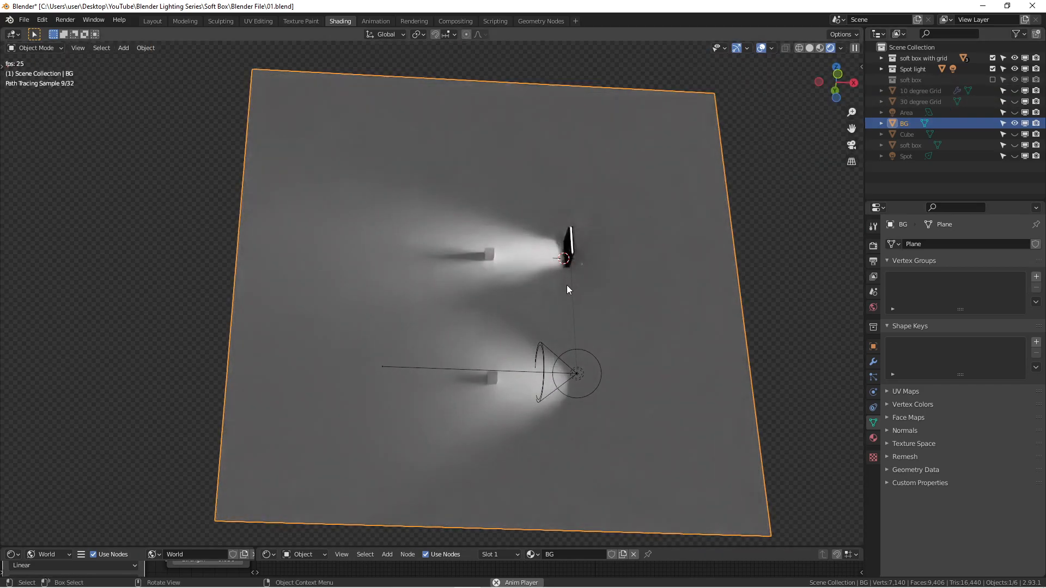
{"action": "middle_click_drag", "start_coordinate": [571, 412], "coordinate": [565, 417]}
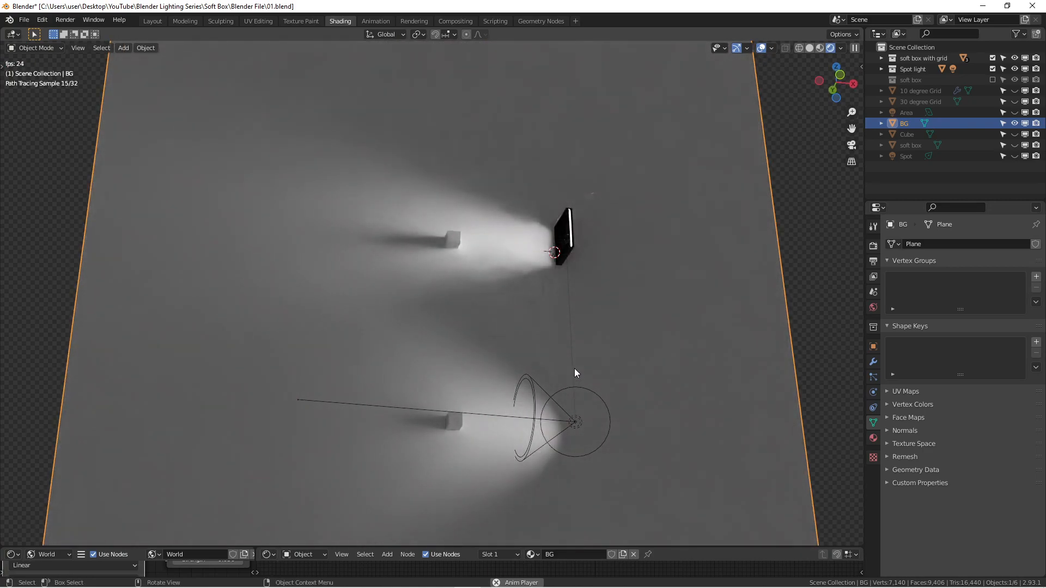
{"action": "key", "text": "KP_1"}
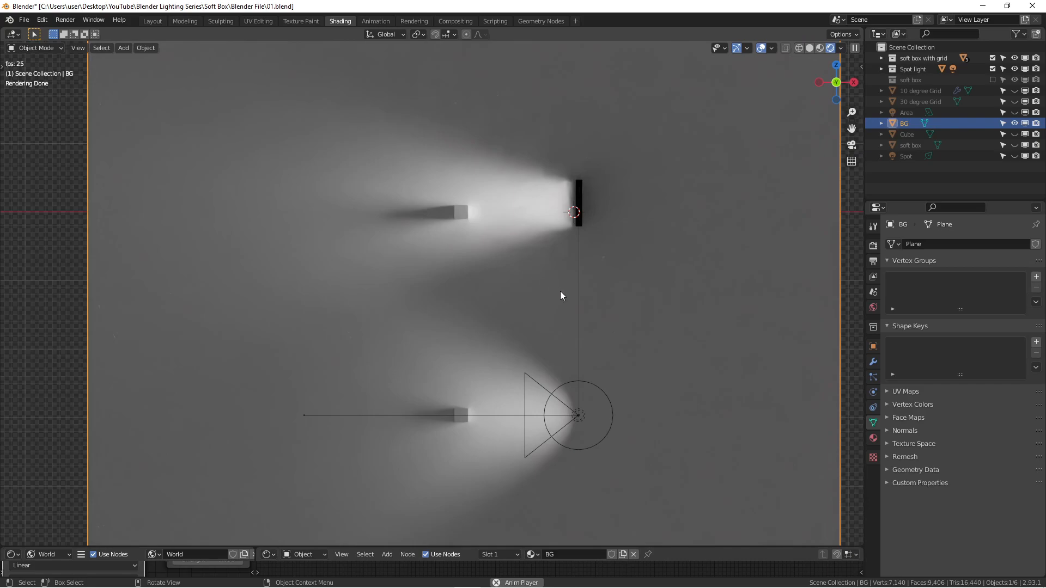
{"action": "scroll", "coordinate": [594, 374], "scroll_direction": "down", "scroll_amount": 2}
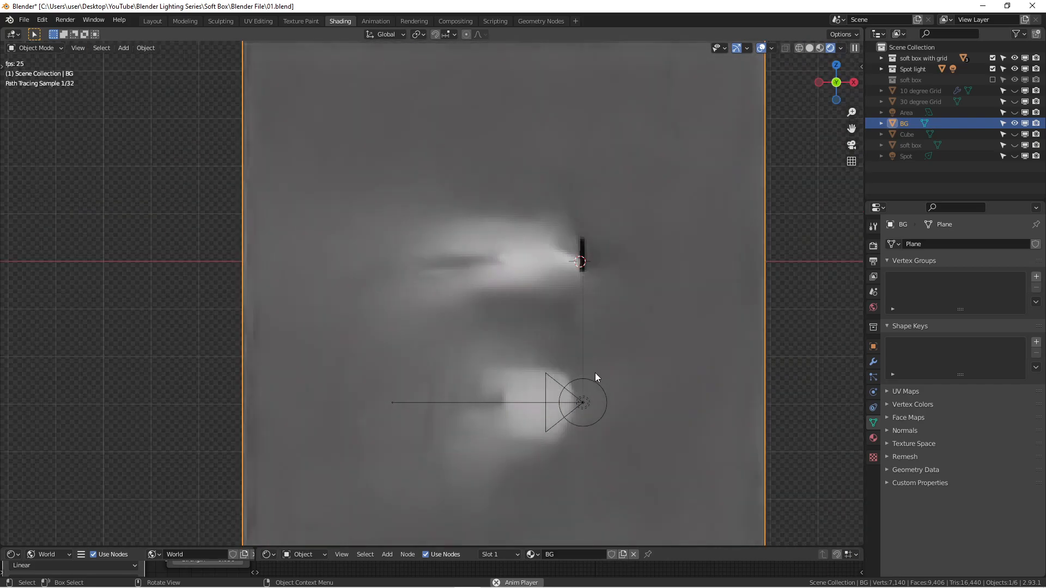
{"action": "middle_click_drag", "start_coordinate": [587, 338], "coordinate": [575, 296], "text": "shift"}
{"action": "scroll", "coordinate": [555, 329], "scroll_direction": "up", "scroll_amount": 2}
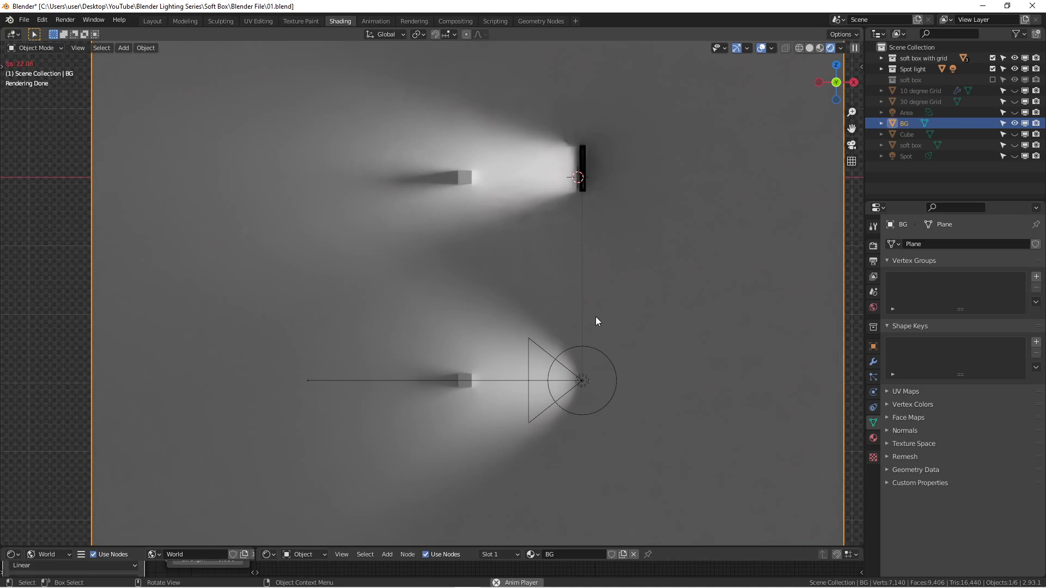
{"action": "mouse_move", "coordinate": [590, 317]}
{"action": "middle_mouse_down", "text": "shift"}
{"action": "mouse_move", "coordinate": [553, 319]}
{"action": "mouse_move", "coordinate": [588, 322]}
{"action": "middle_mouse_up", "text": "shift"}
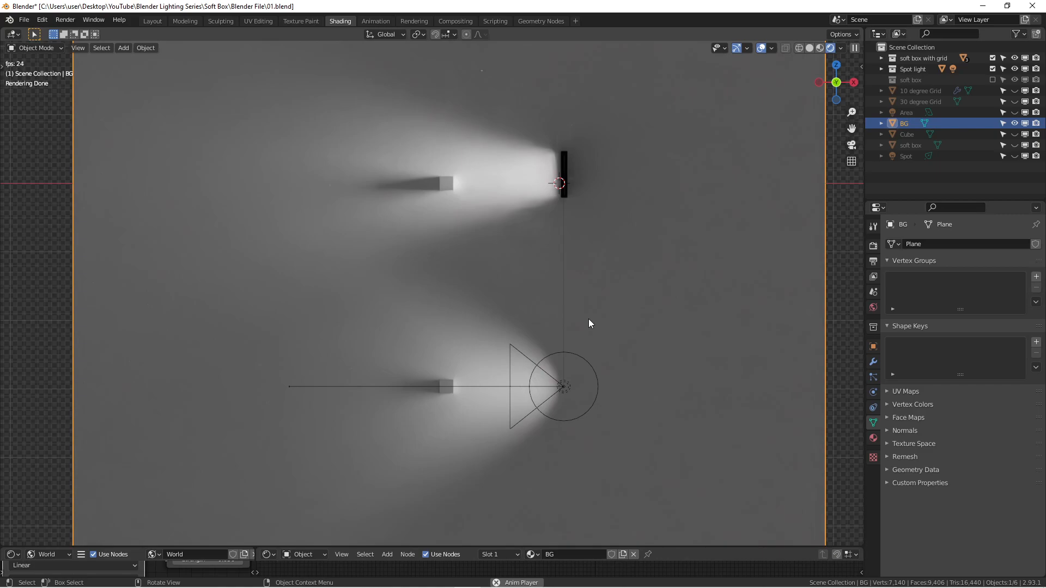
{"action": "scroll", "coordinate": [605, 306], "scroll_direction": "down", "scroll_amount": 1}
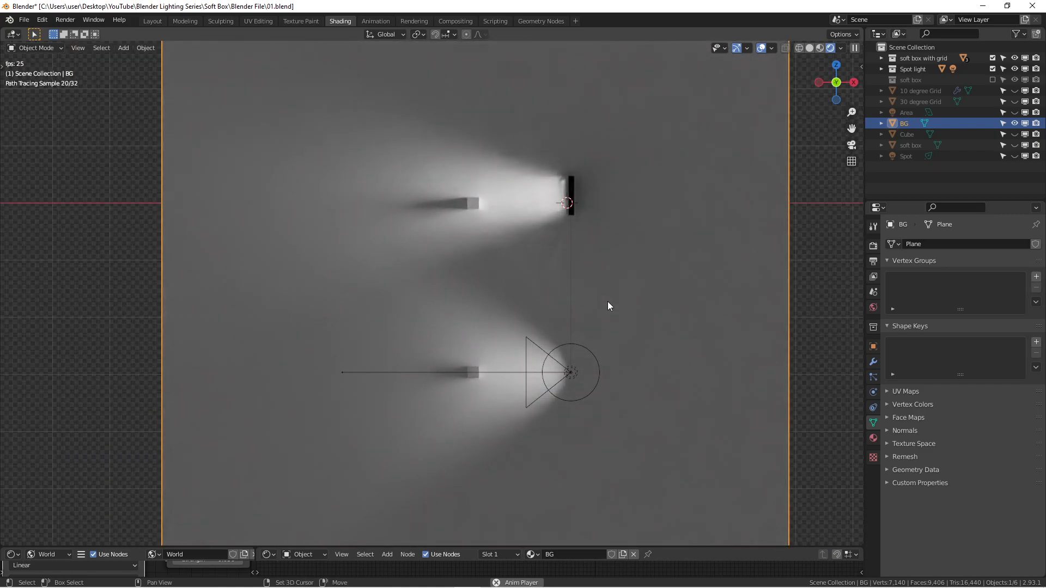
{"action": "middle_click_drag", "start_coordinate": [608, 306], "coordinate": [582, 344], "text": "shift"}
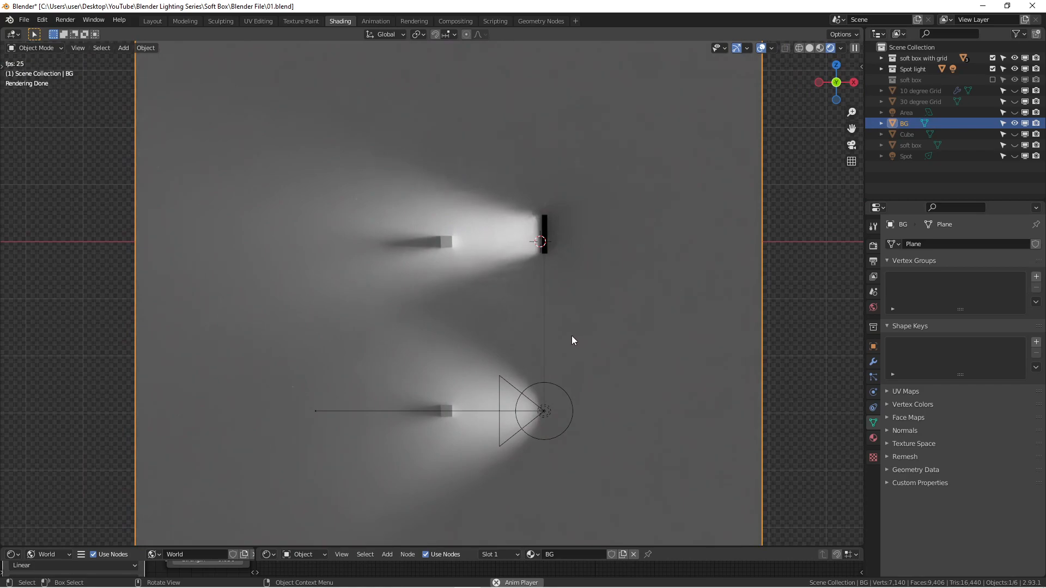
{"action": "scroll", "coordinate": [571, 336], "scroll_direction": "down", "scroll_amount": 1}
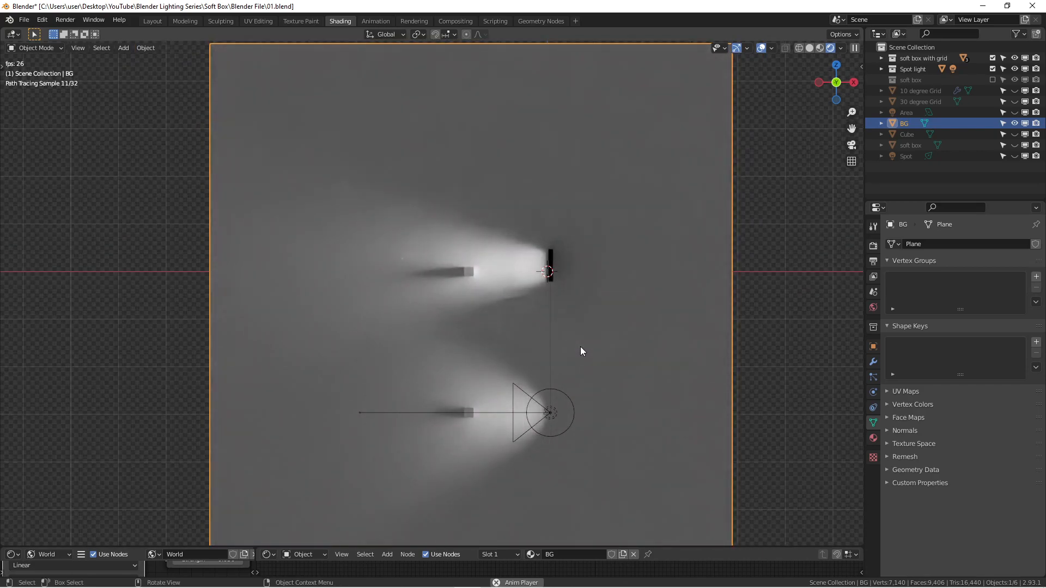